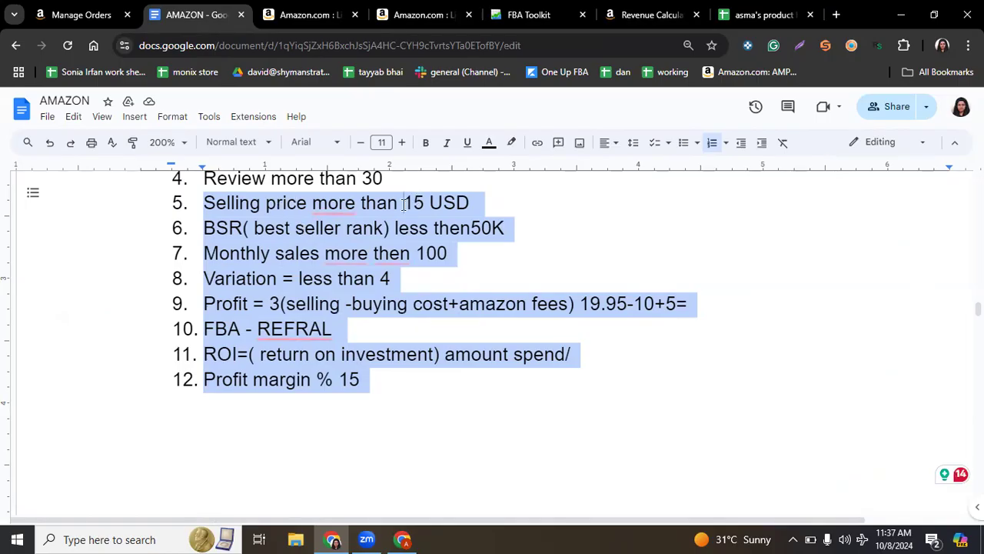
- Highlight "15 USD" in green in the selling price criterion of the numbered list
click(466, 203)
double_click(485, 202)
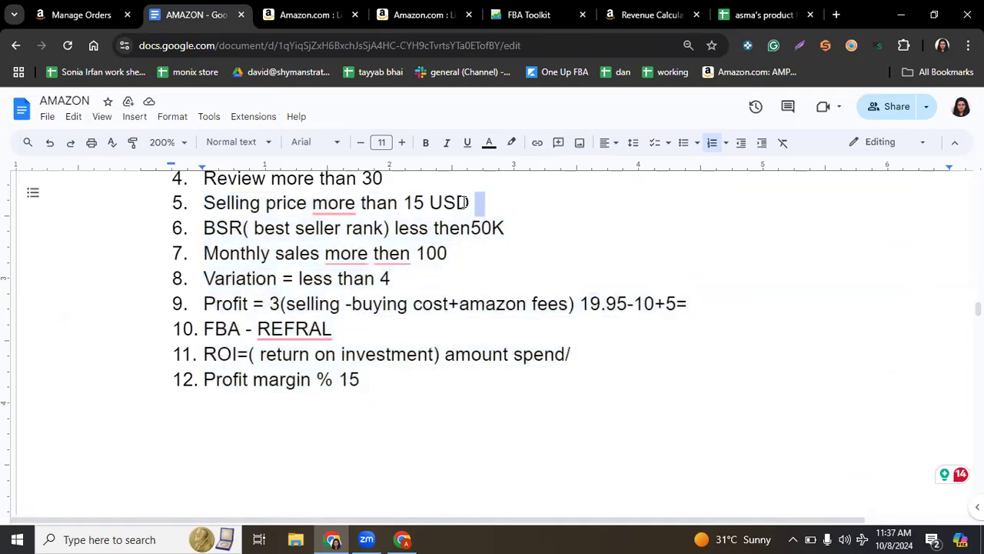
drag(465, 203, 409, 209)
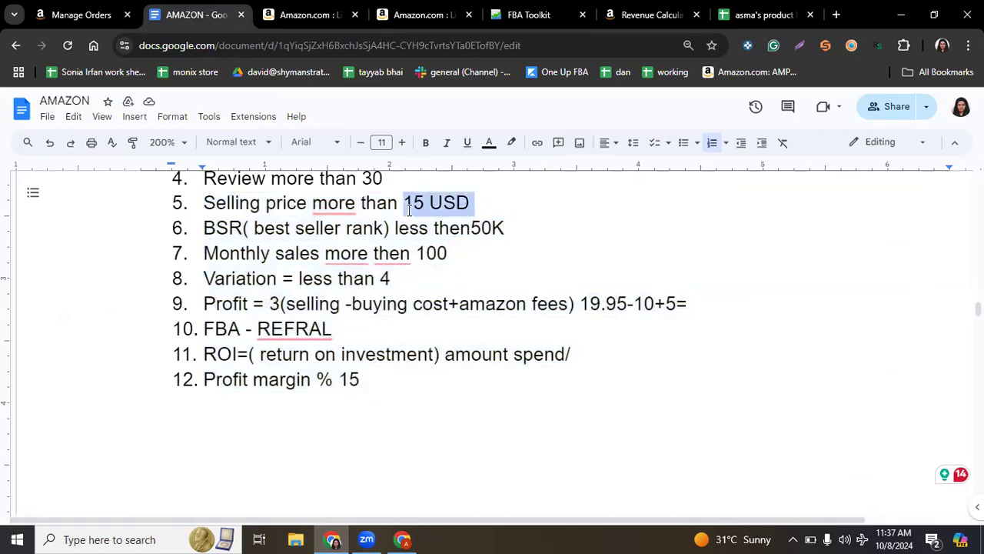
click(511, 142)
click(569, 202)
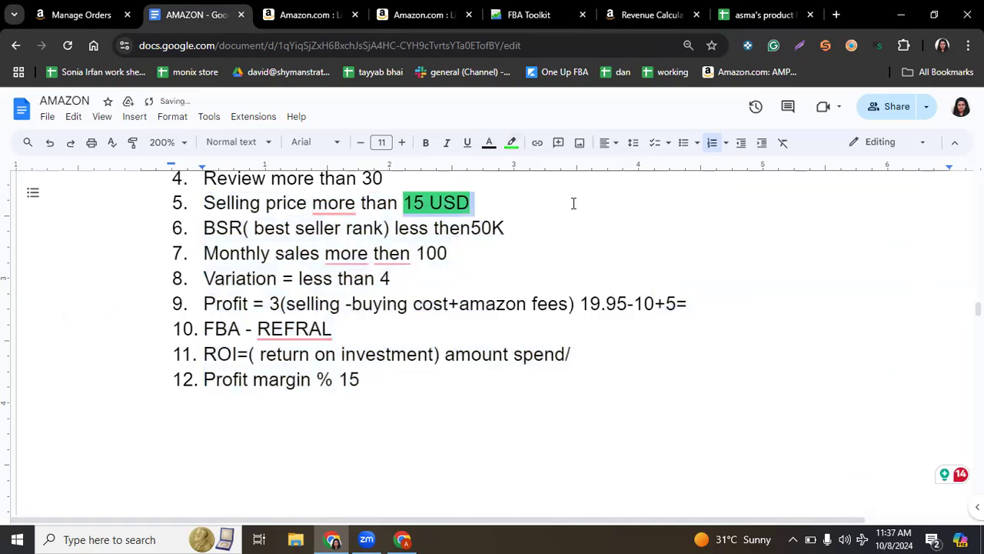
click(478, 200)
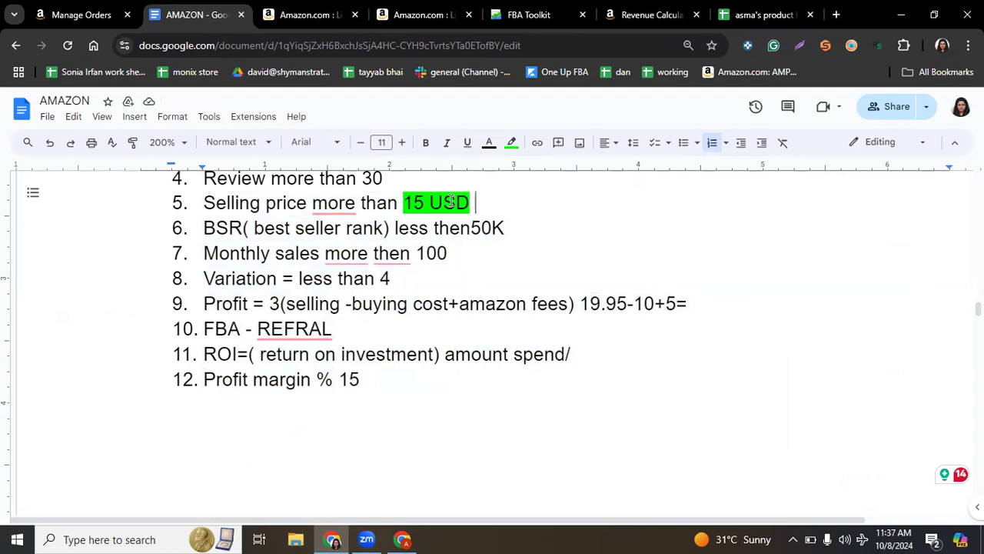
- Switch to the open Amazon product page and search the store for "lipton"
click(296, 15)
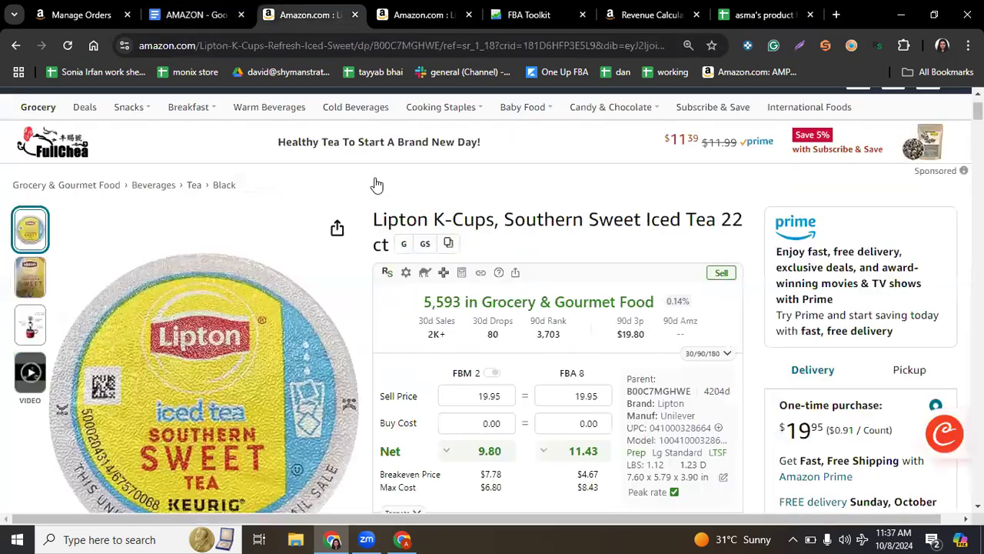
scroll(193, 187, up, 1)
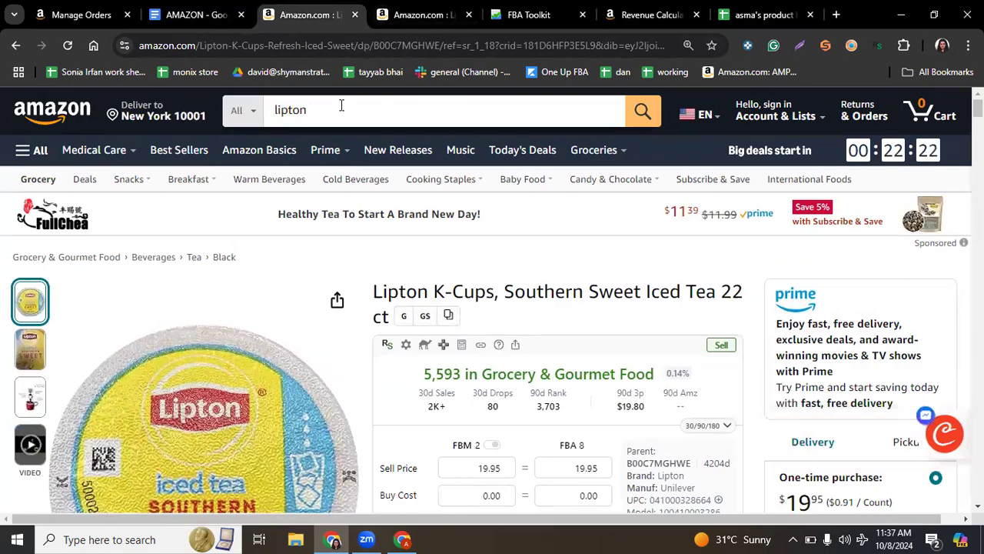
click(644, 115)
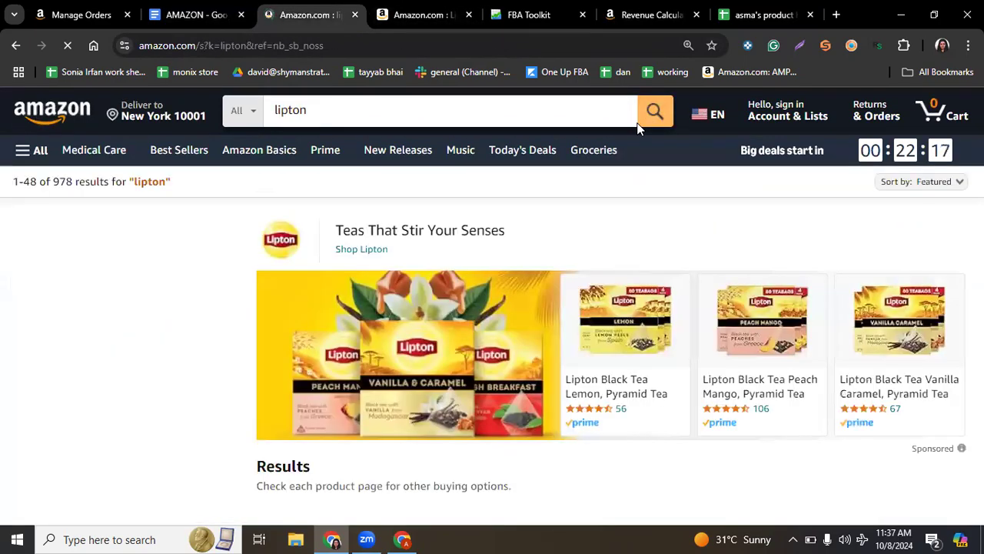
- Examine the prices, sales ranks and seller types of the first Lipton results, including the 100-count black tea bags
scroll(610, 192, down, 4)
scroll(612, 195, down, 3)
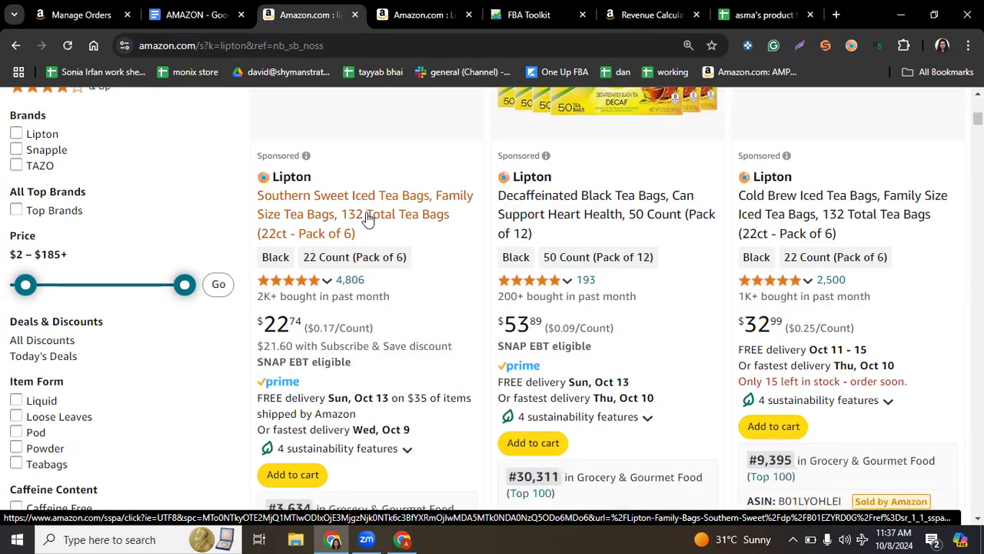
scroll(365, 212, down, 1)
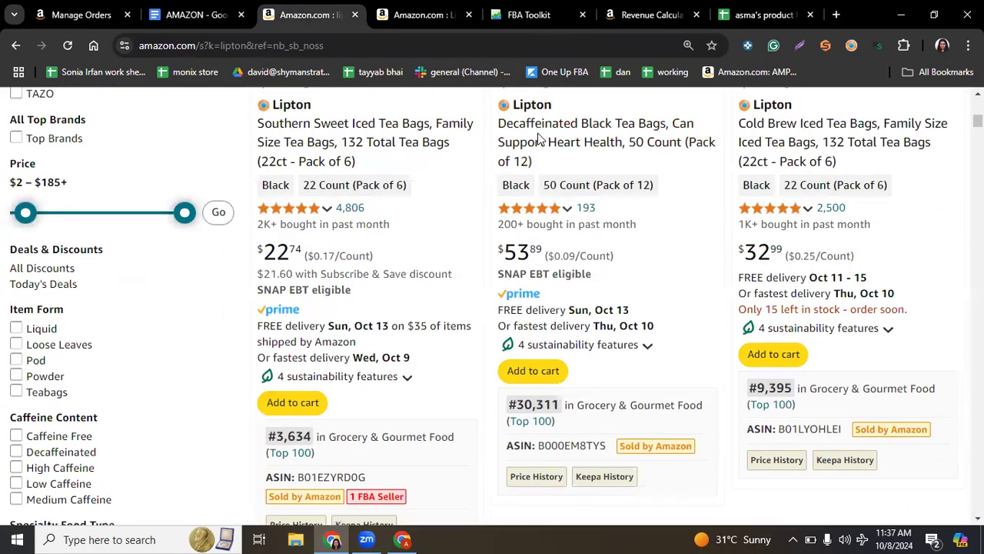
scroll(535, 150, down, 8)
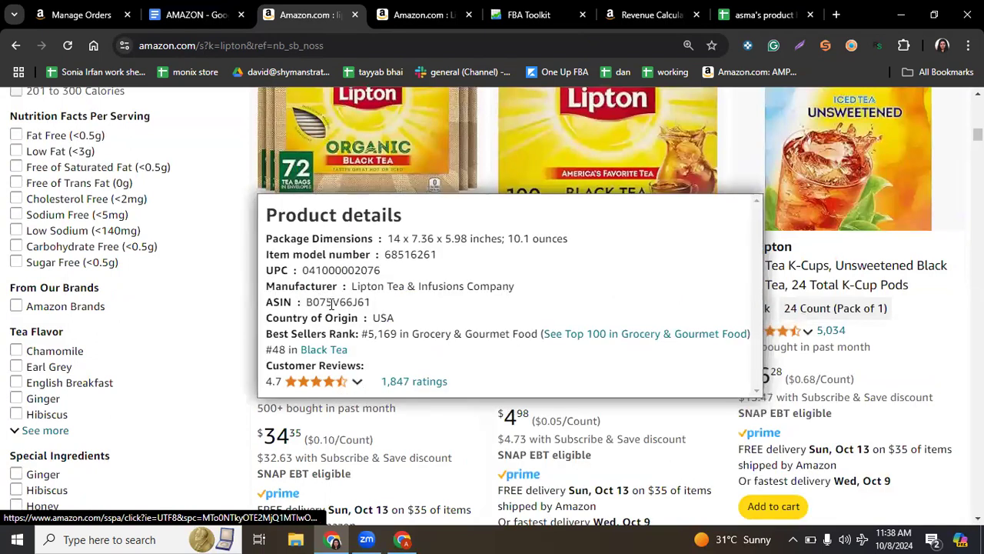
mouse_move(608, 277)
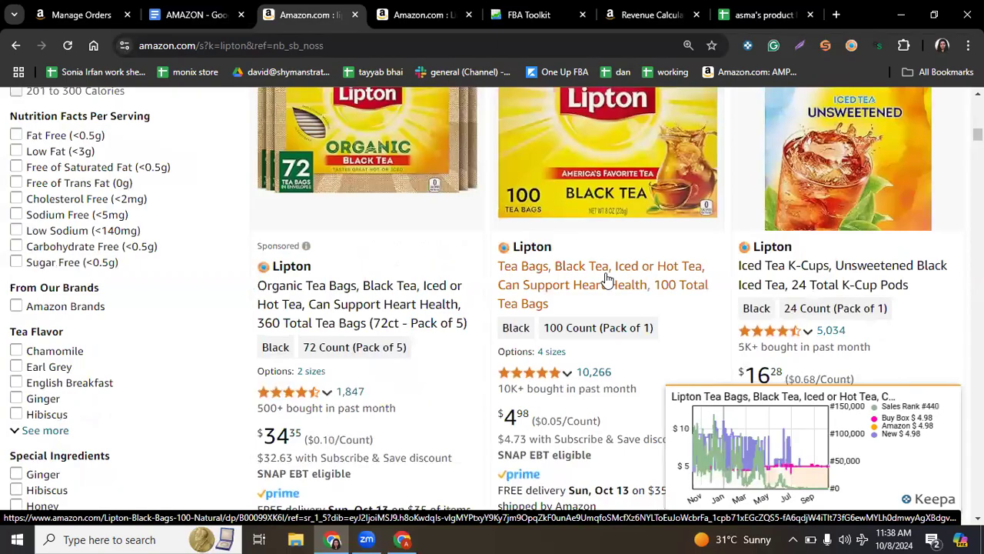
scroll(608, 279, down, 2)
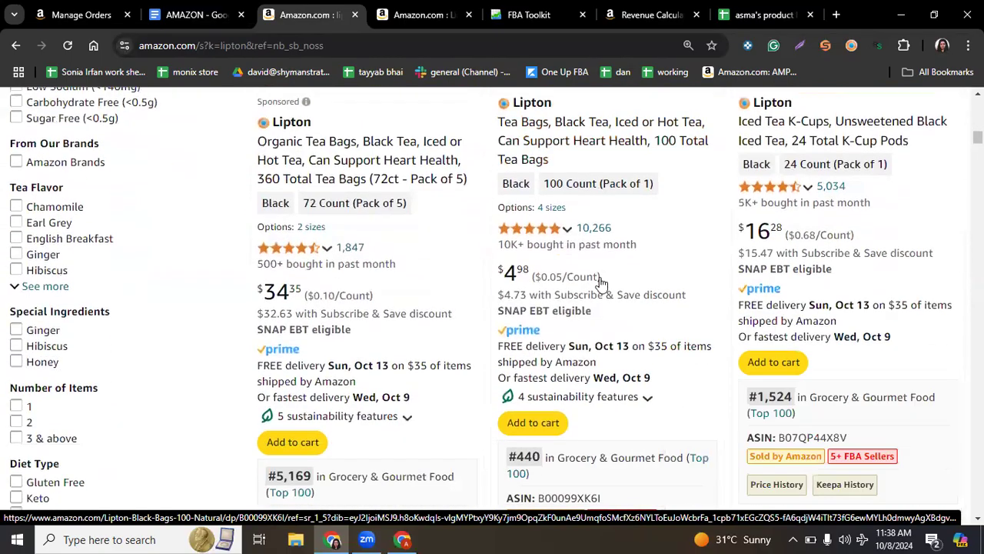
scroll(560, 417, down, 3)
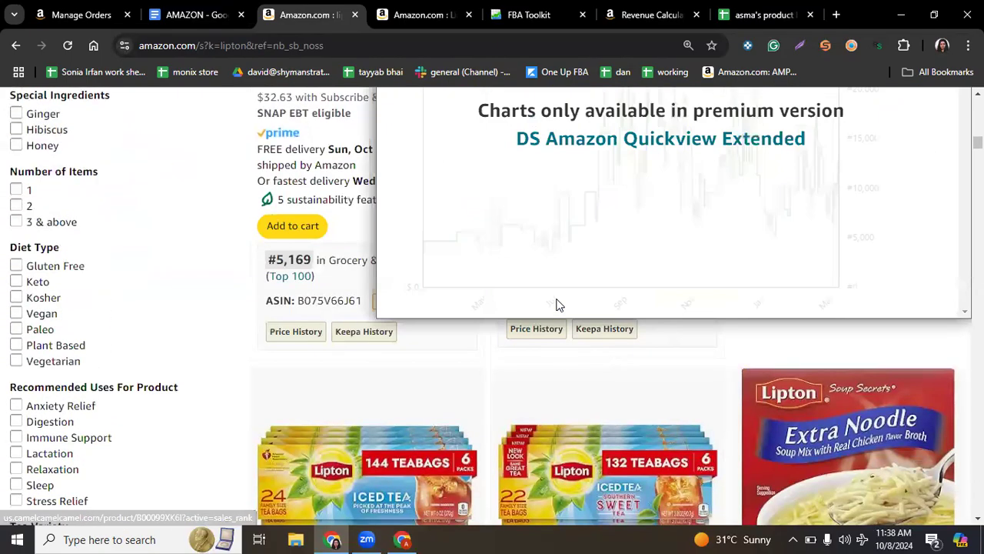
scroll(609, 363, up, 2)
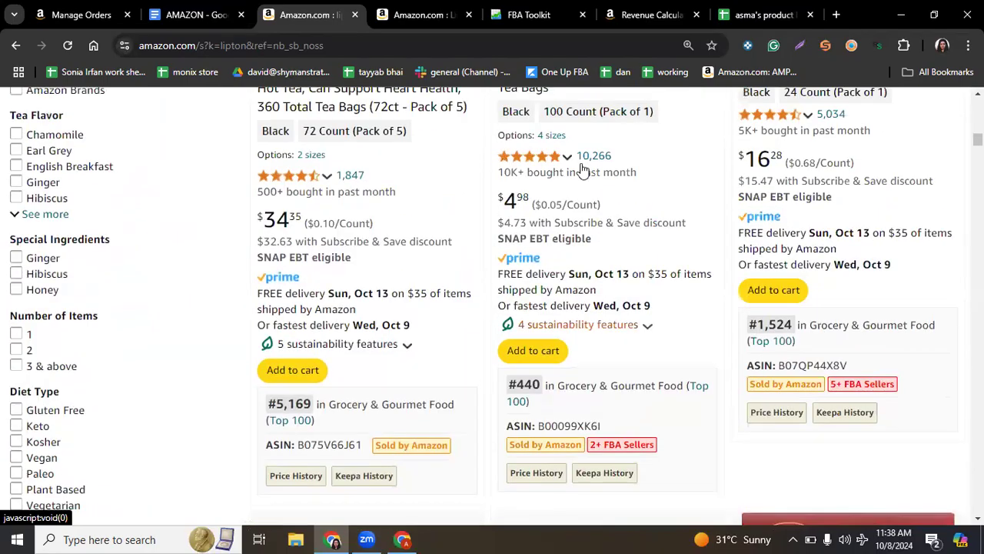
scroll(560, 196, up, 2)
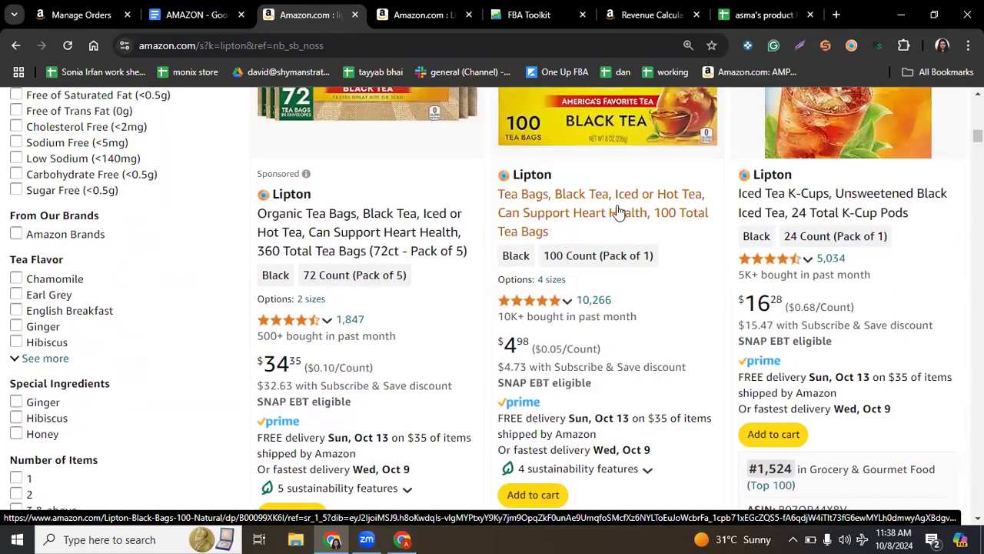
mouse_move(656, 124)
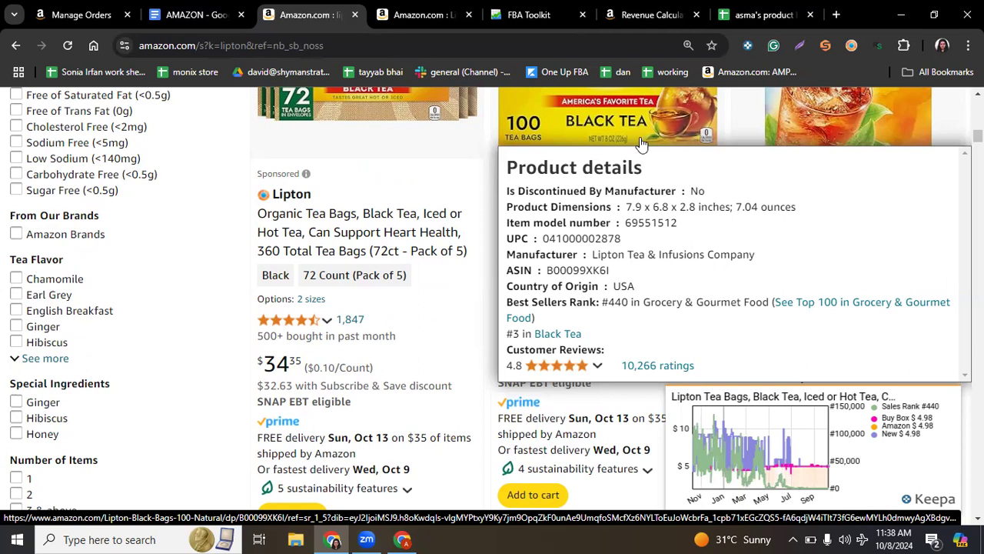
- Check the Lipton results from the unsweetened iced tea bags onward for price, sales rank and FBA sellers
scroll(466, 176, down, 7)
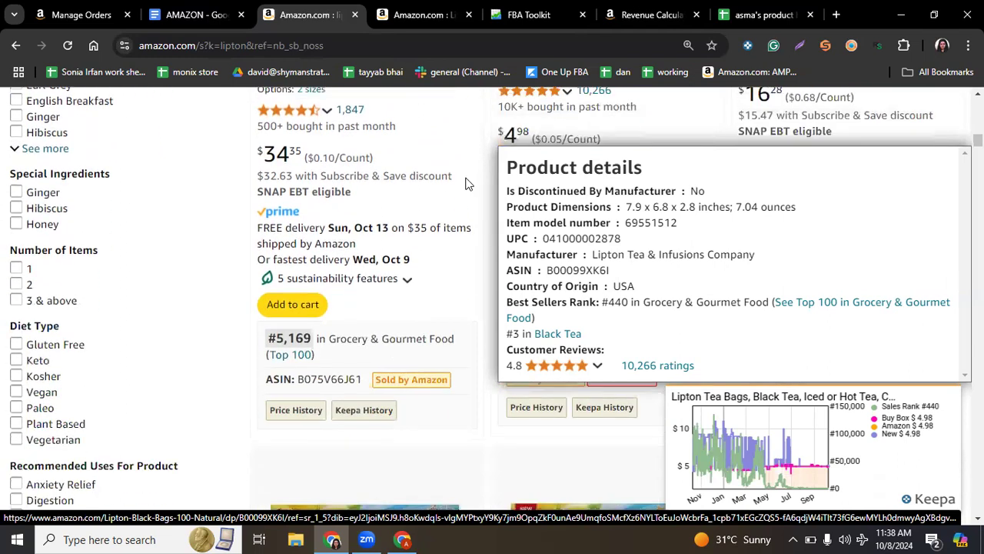
scroll(466, 183, down, 2)
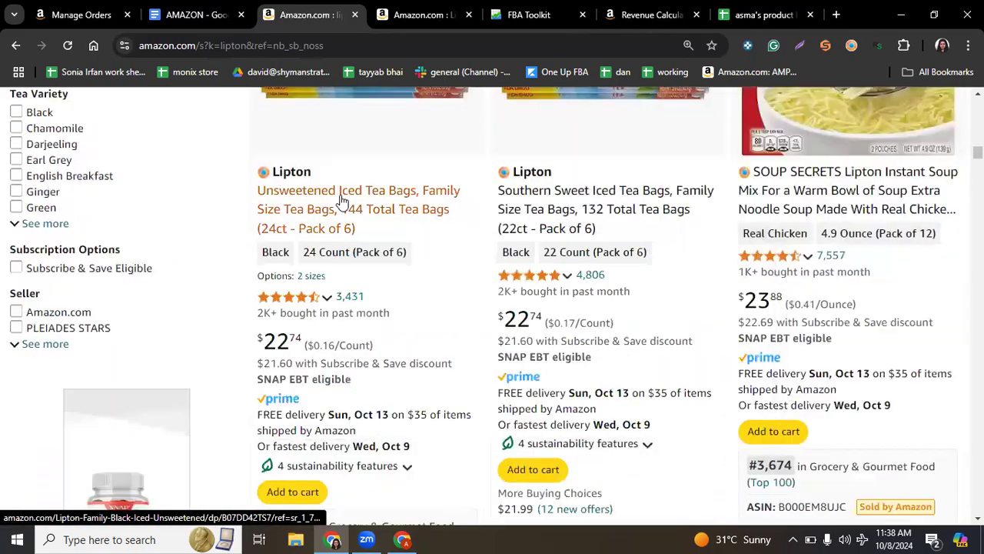
mouse_move(312, 229)
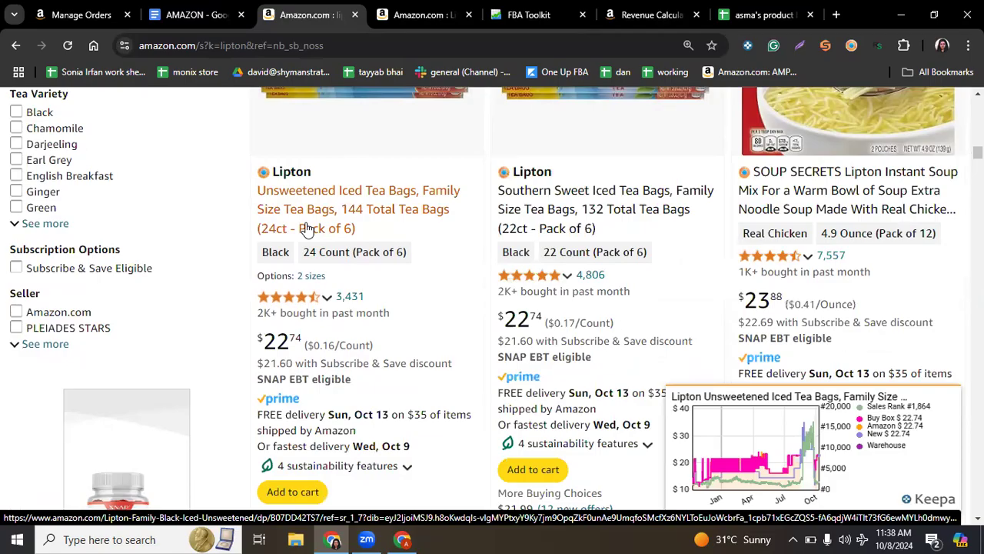
scroll(306, 229, down, 4)
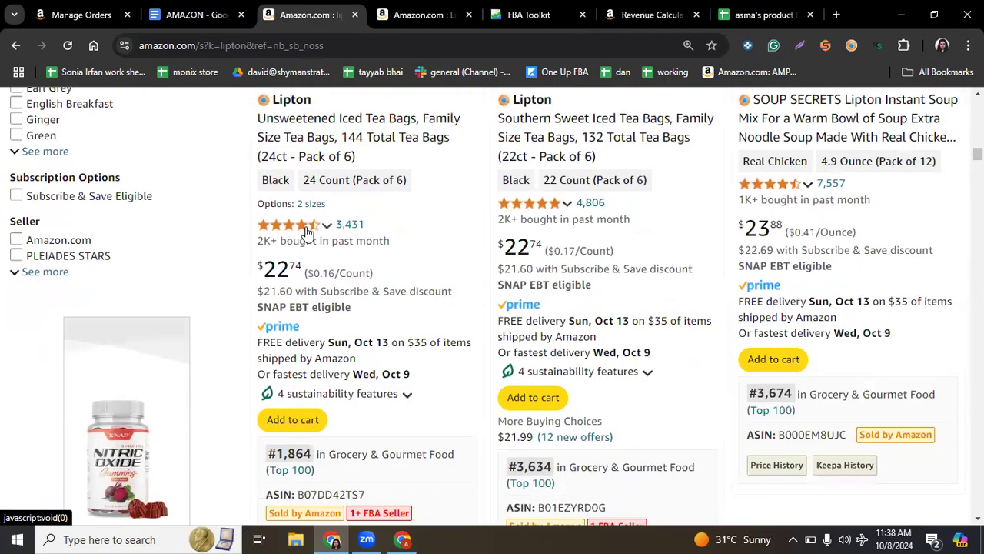
scroll(466, 233, down, 12)
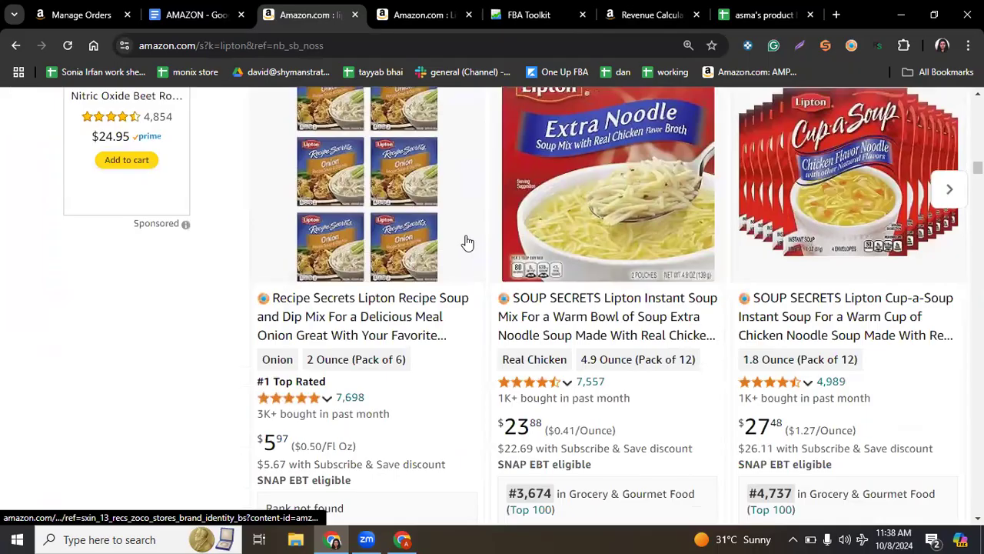
scroll(462, 244, down, 6)
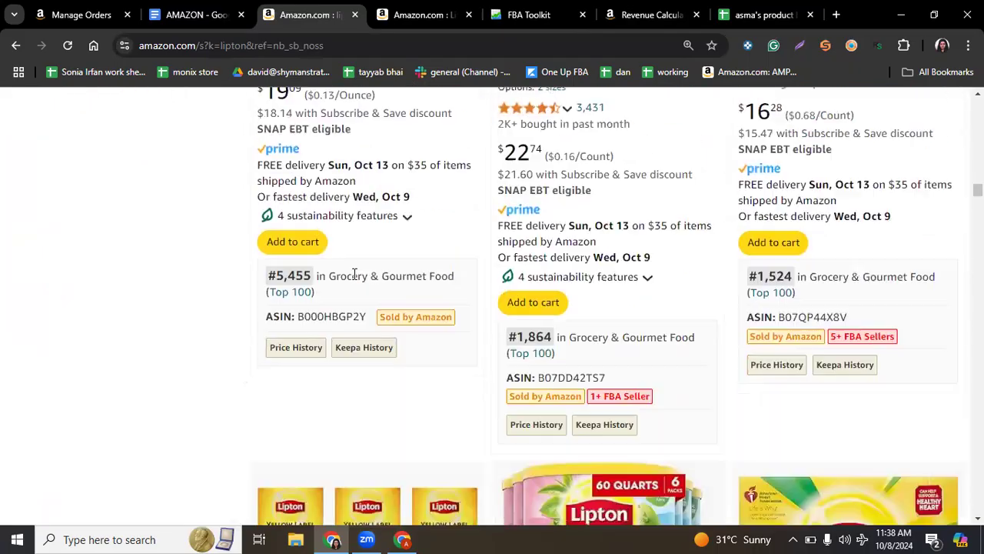
scroll(594, 322, down, 6)
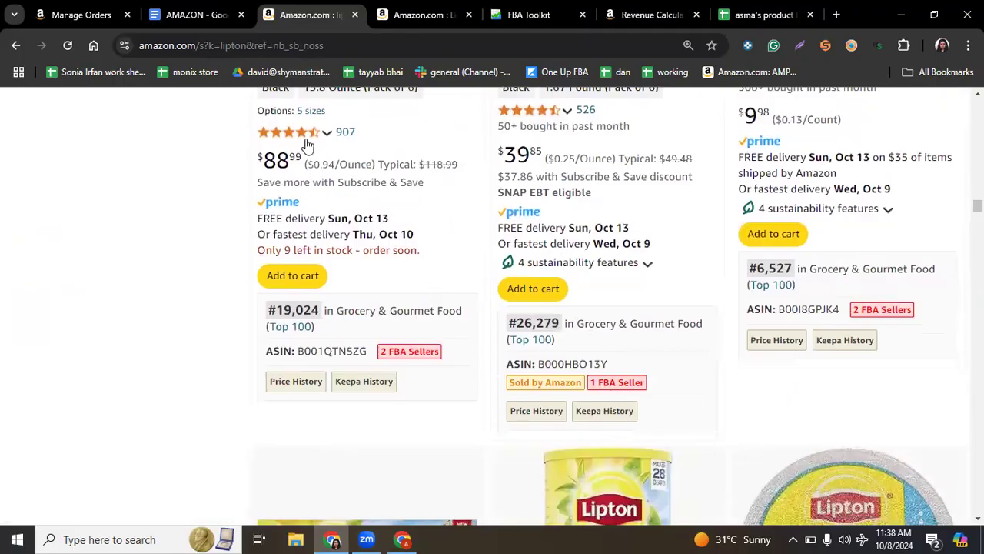
mouse_move(327, 168)
scroll(444, 290, up, 1)
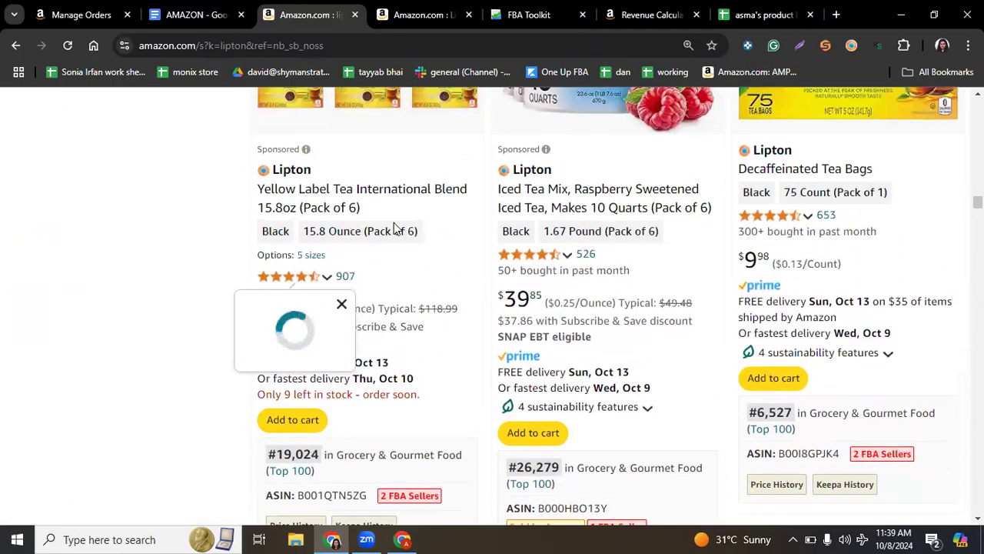
scroll(419, 257, down, 3)
scroll(416, 255, down, 5)
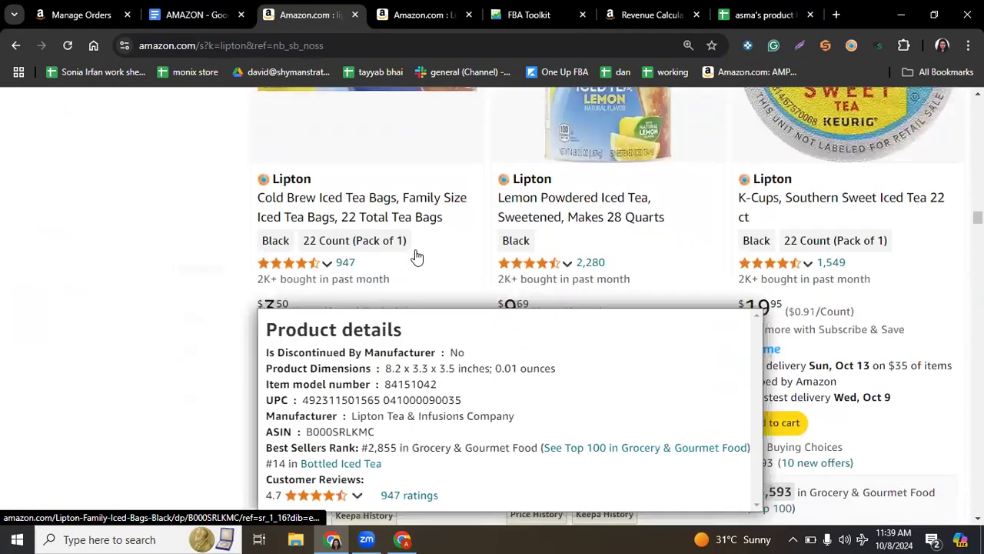
scroll(416, 251, down, 3)
scroll(416, 252, down, 1)
scroll(841, 280, up, 5)
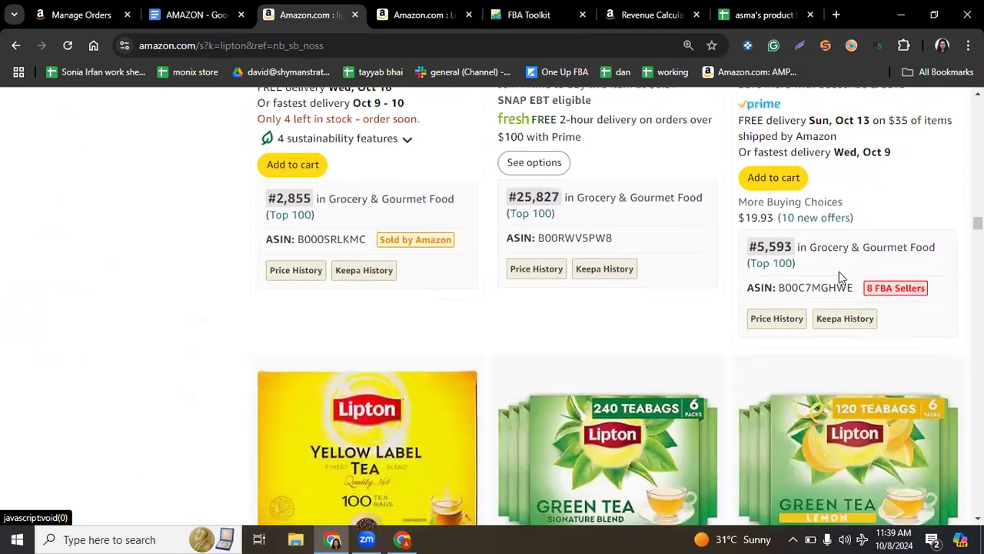
- Open the Lipton K-Cups, Southern Sweet Iced Tea 22 ct listing in a new tab and switch to it
mouse_move(779, 206)
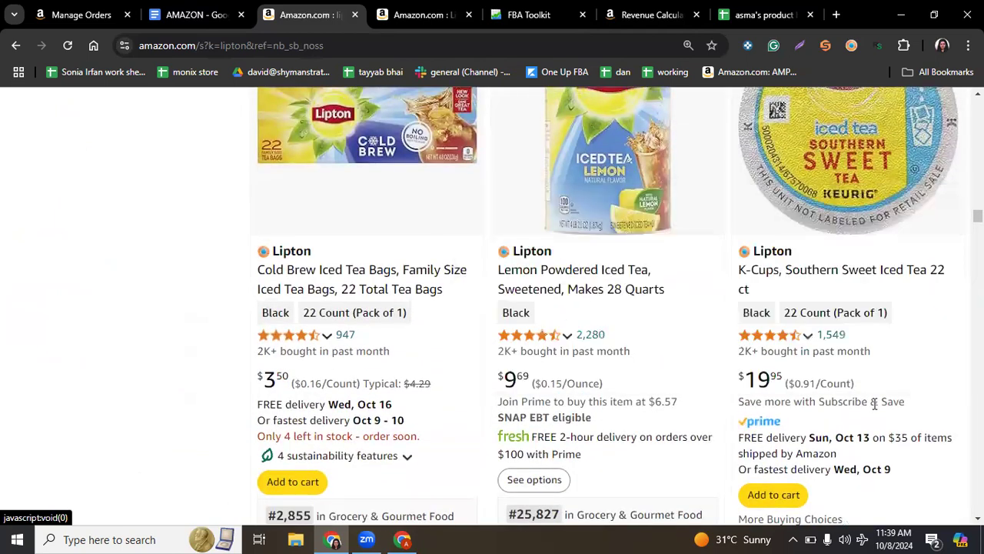
mouse_move(783, 279)
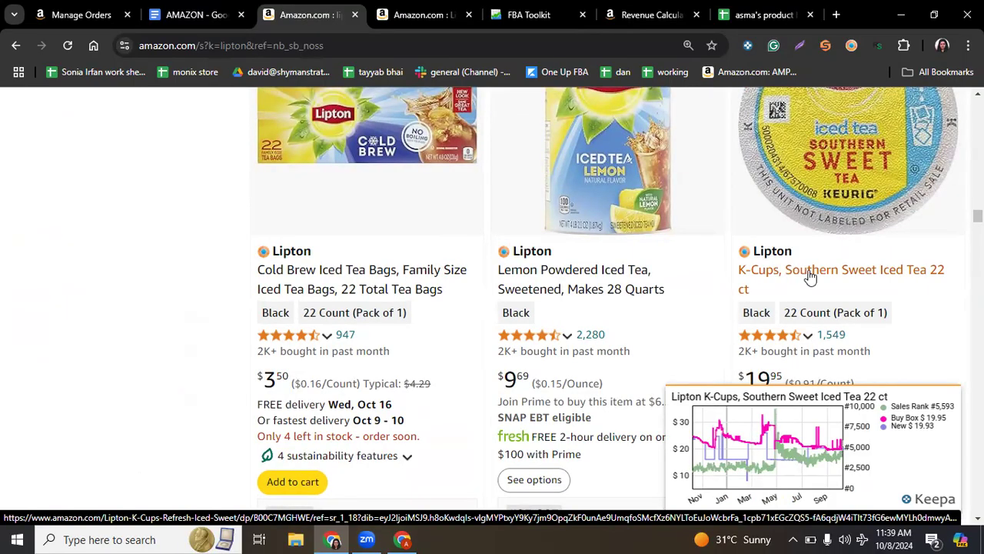
right_click(781, 269)
click(707, 280)
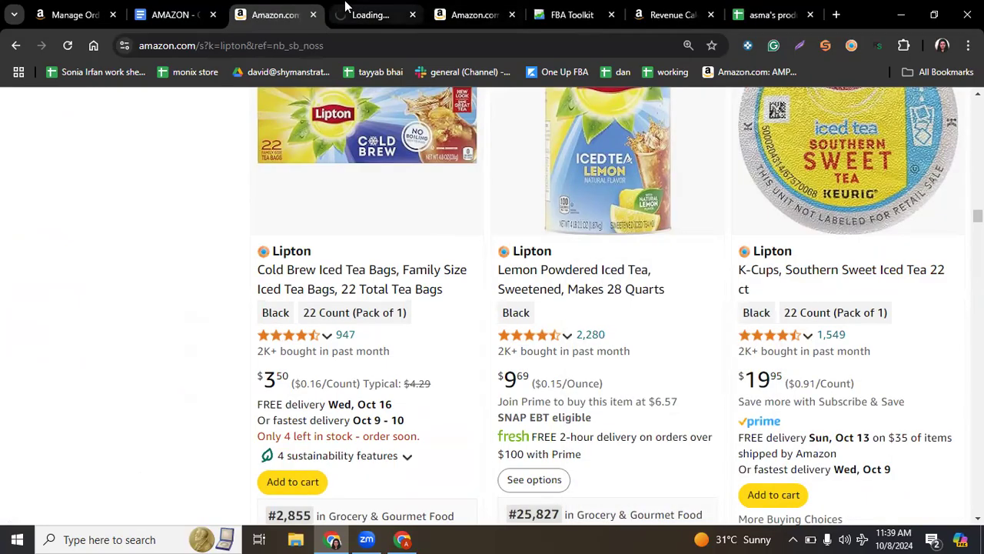
click(345, 8)
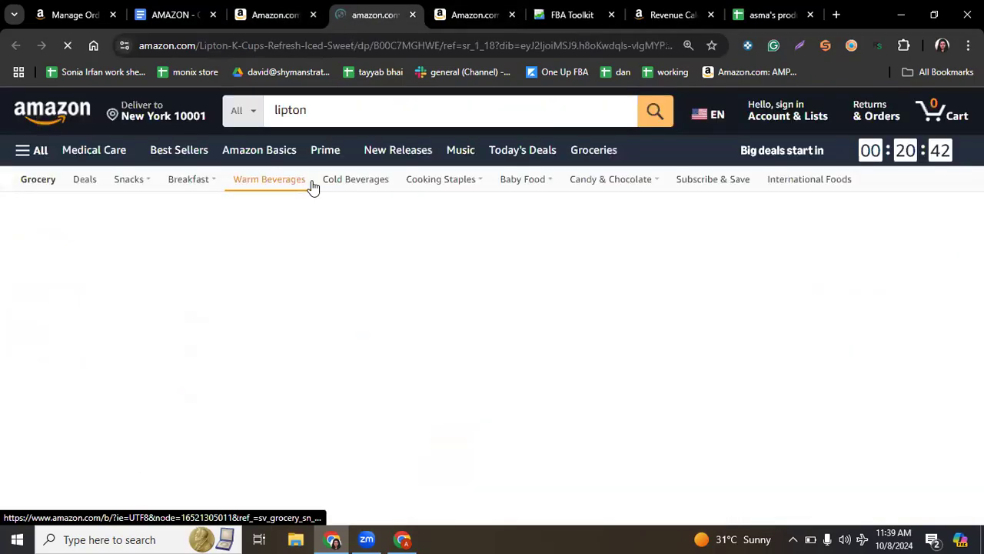
- Examine the K-Cups listing's Keepa buy box price and sales rank history, and return to the AMAZON criteria document
scroll(385, 231, down, 6)
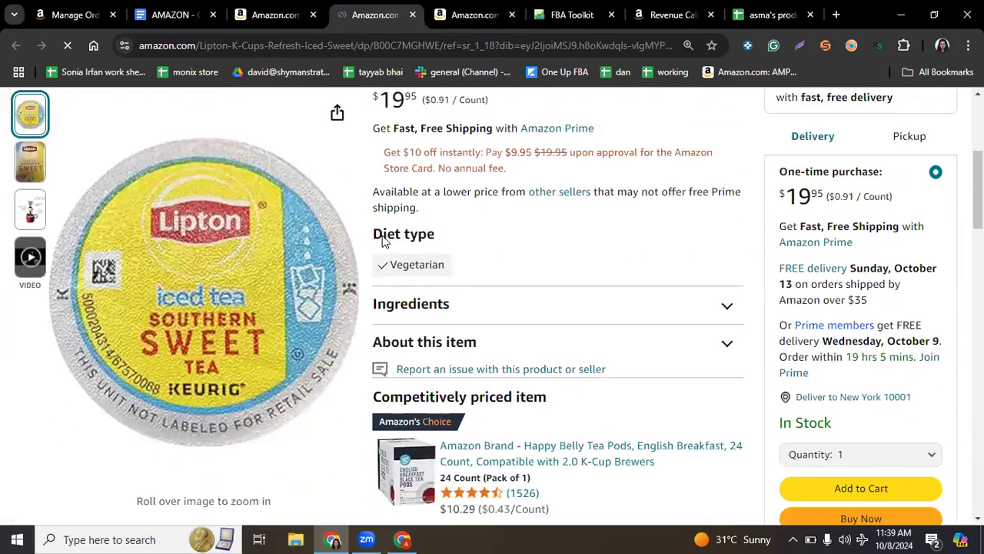
scroll(382, 241, down, 2)
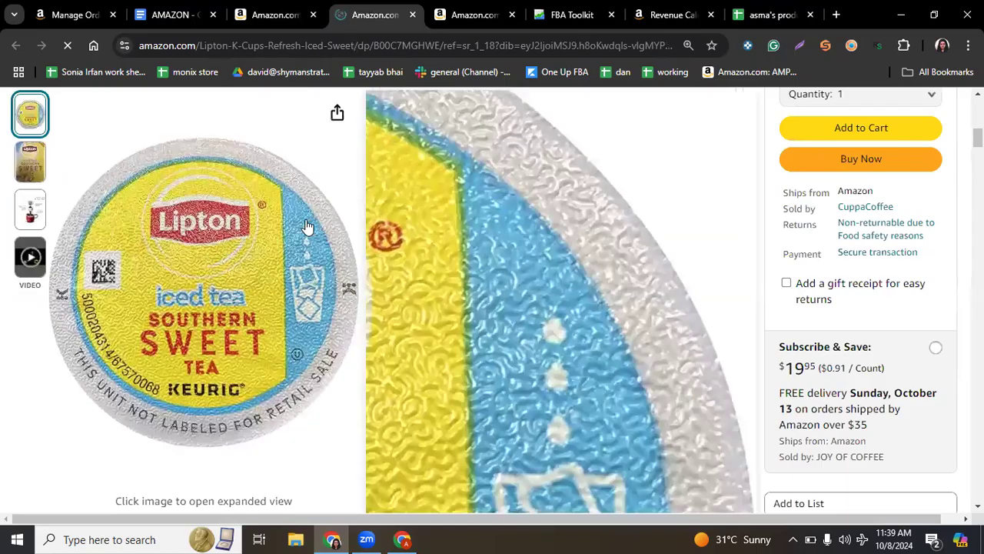
scroll(479, 350, down, 2)
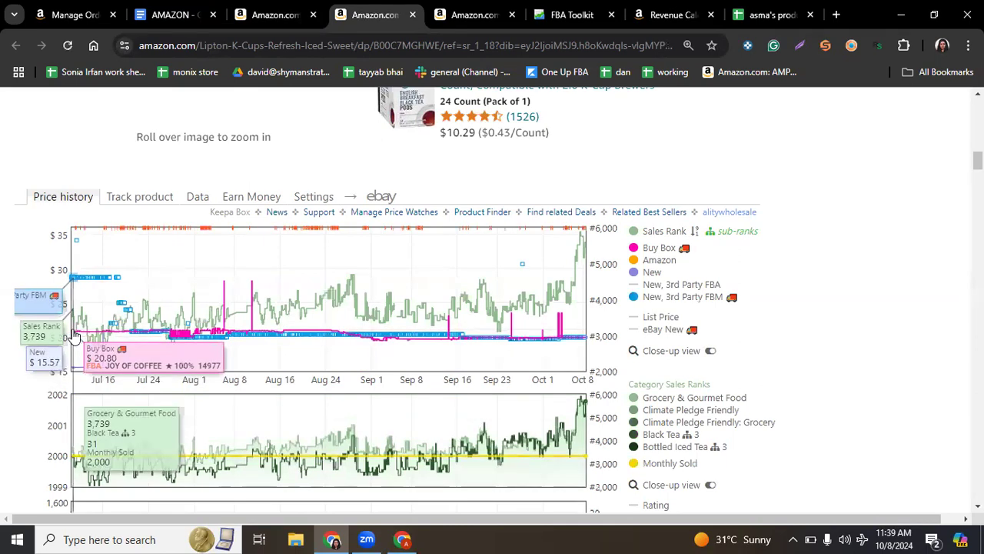
scroll(75, 337, up, 1)
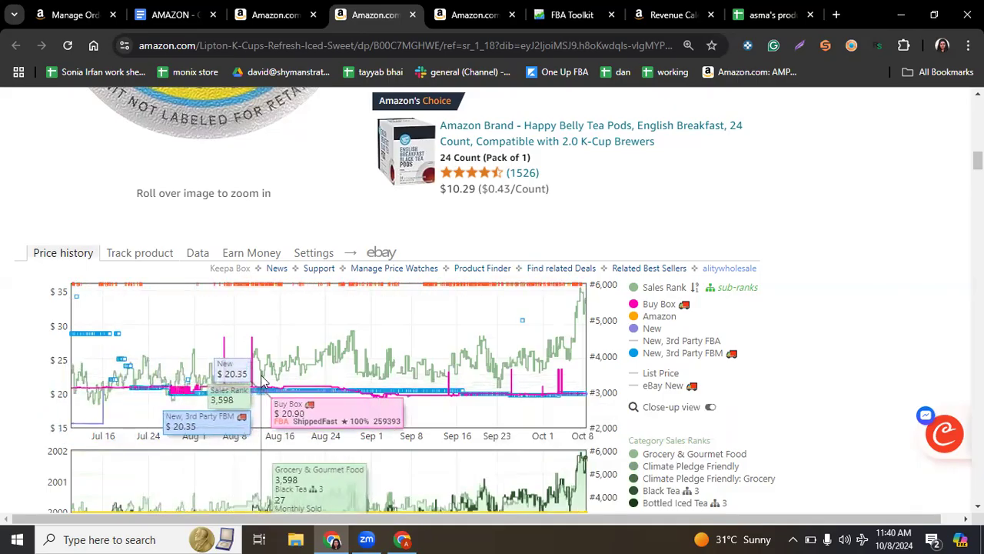
click(156, 9)
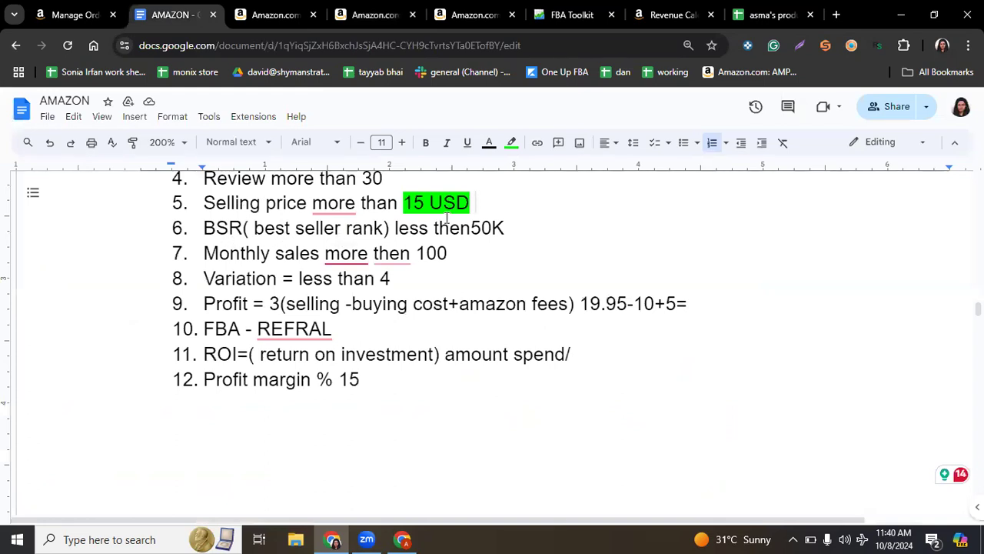
- Highlight the BSR and monthly sales criteria in the AMAZON document, and switch to the FBA Toolkit sales rank charts
drag(518, 227, 433, 229)
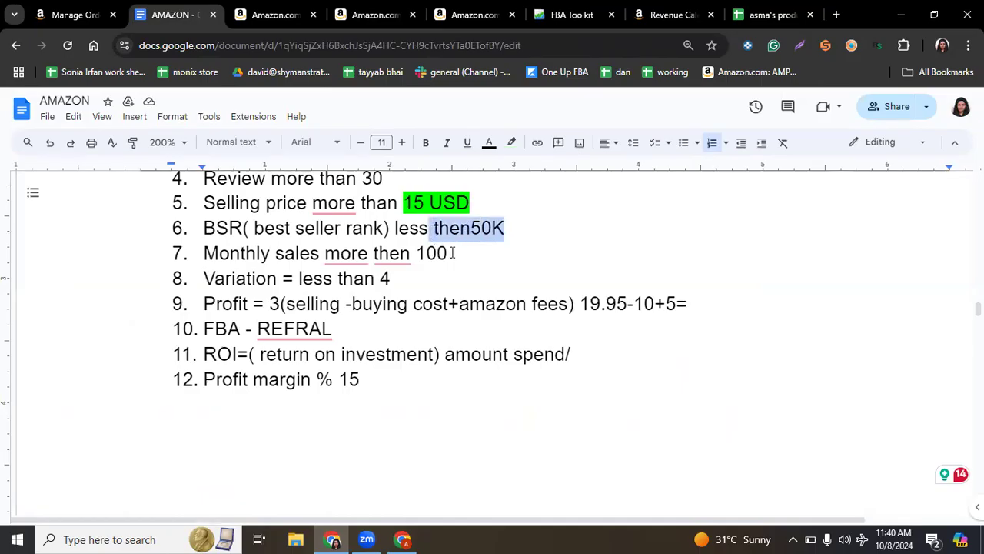
drag(454, 253, 223, 248)
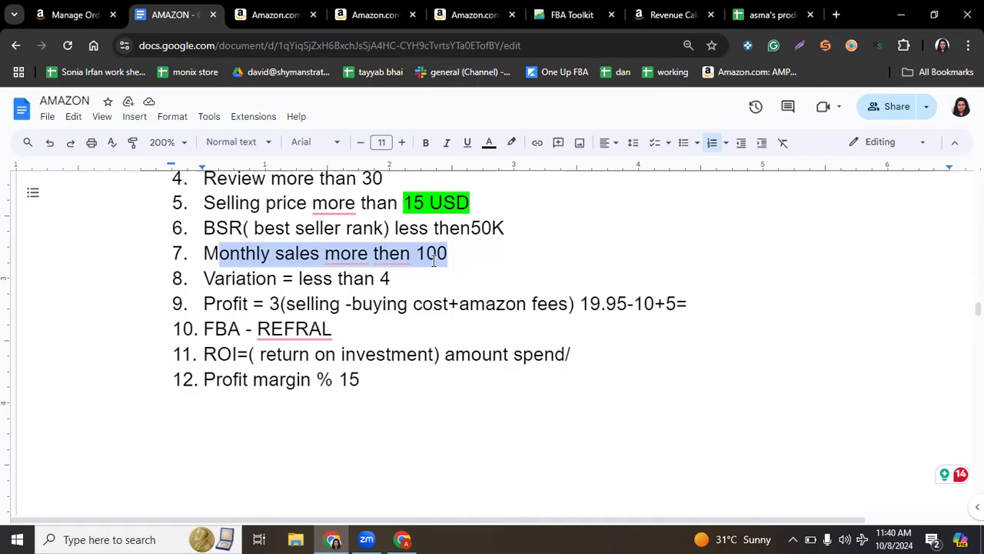
click(589, 12)
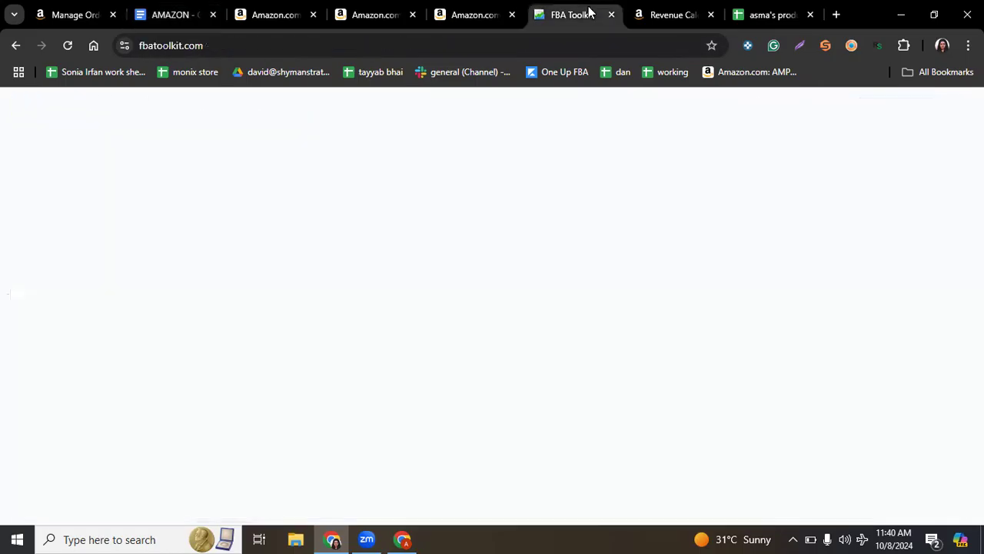
scroll(592, 230, up, 3)
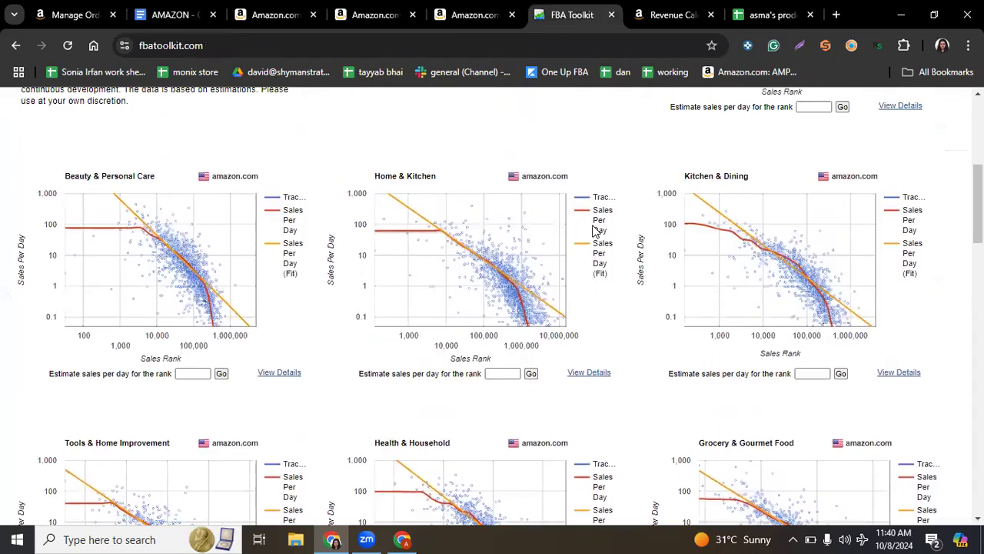
- Check the K-Cups, Southern Sweet Iced Tea listing and find its sales rank and category in the Lipton results
click(374, 15)
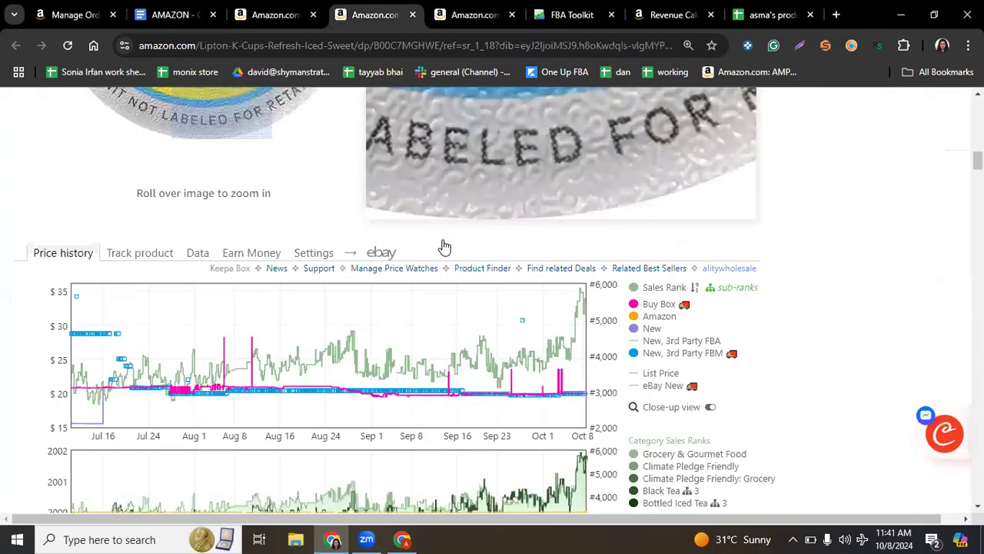
scroll(444, 246, up, 10)
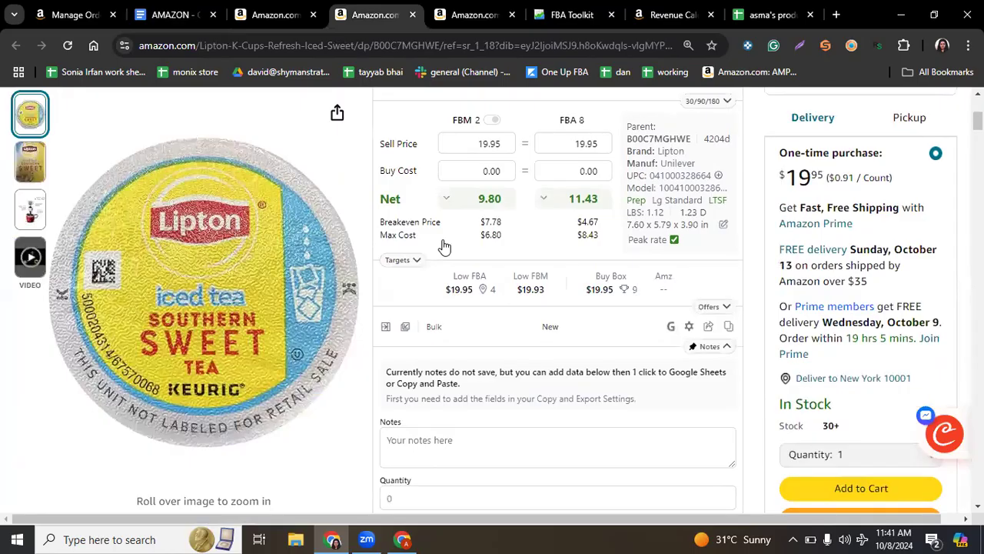
click(278, 13)
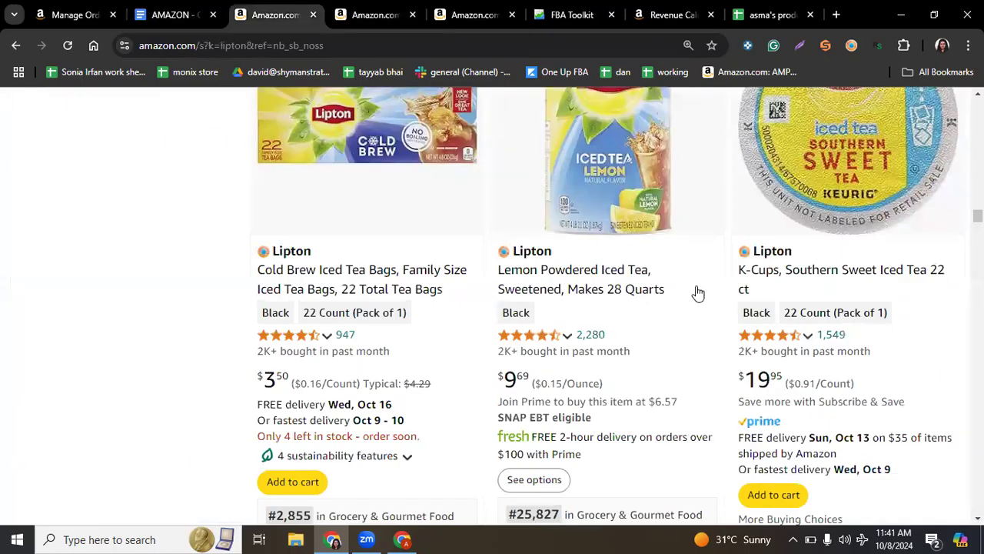
scroll(805, 329, down, 3)
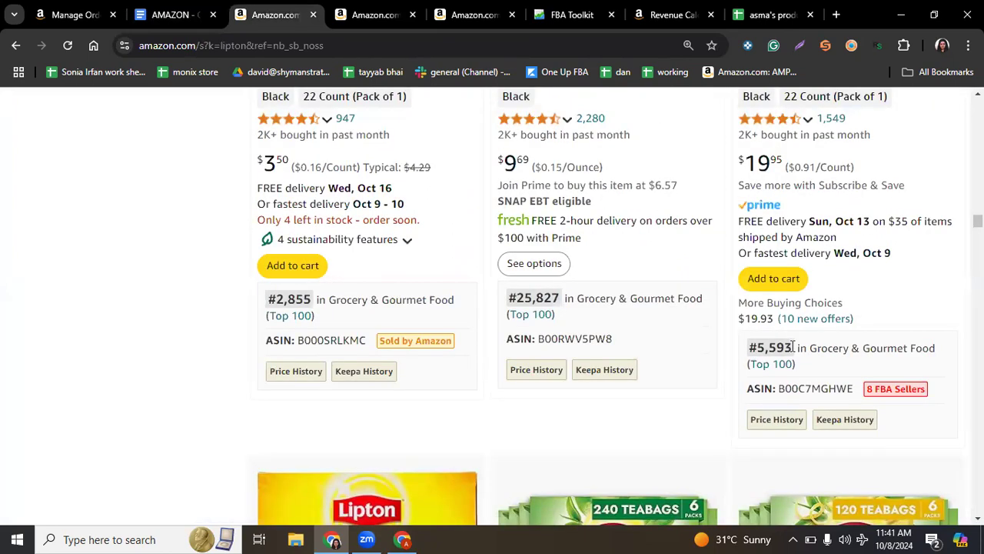
drag(778, 348, 944, 351)
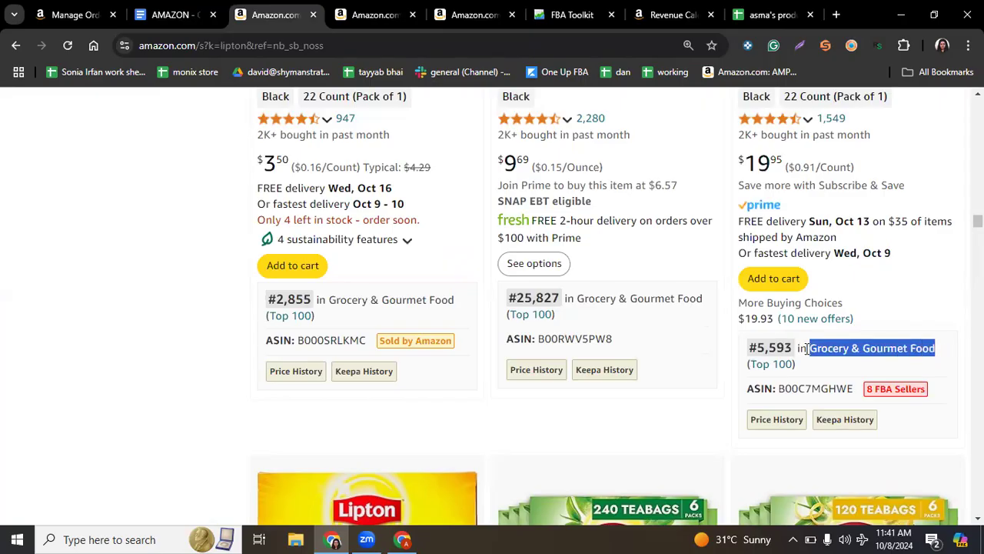
mouse_move(793, 349)
mouse_down()
mouse_move(754, 345)
mouse_move(792, 347)
mouse_up()
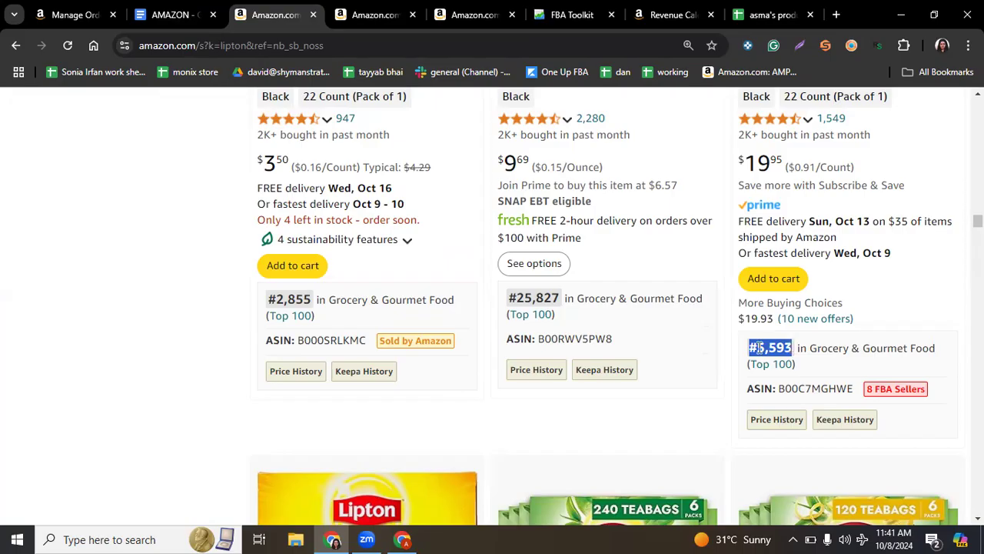
- Estimate the sales per day for rank 5,593 in the Grocery & Gourmet Food category on FBA Toolkit
click(562, 15)
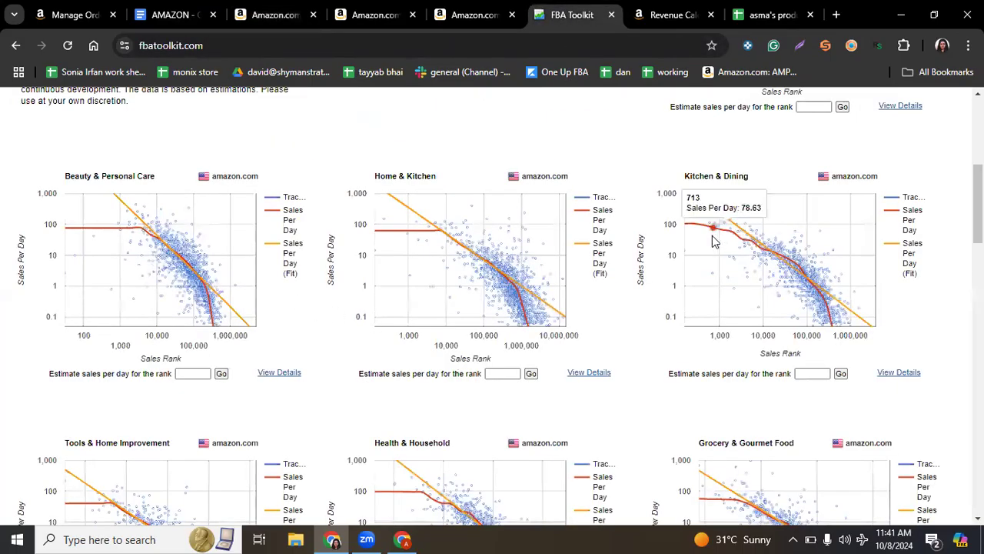
scroll(715, 254, down, 2)
scroll(744, 287, down, 2)
drag(865, 351, 836, 351)
text(#1,593)
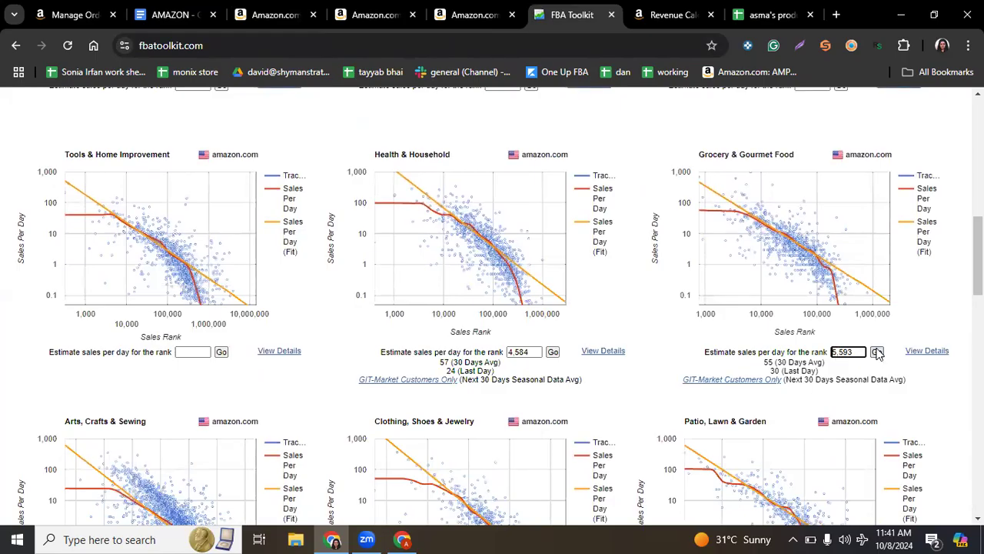
click(878, 353)
drag(856, 353, 829, 357)
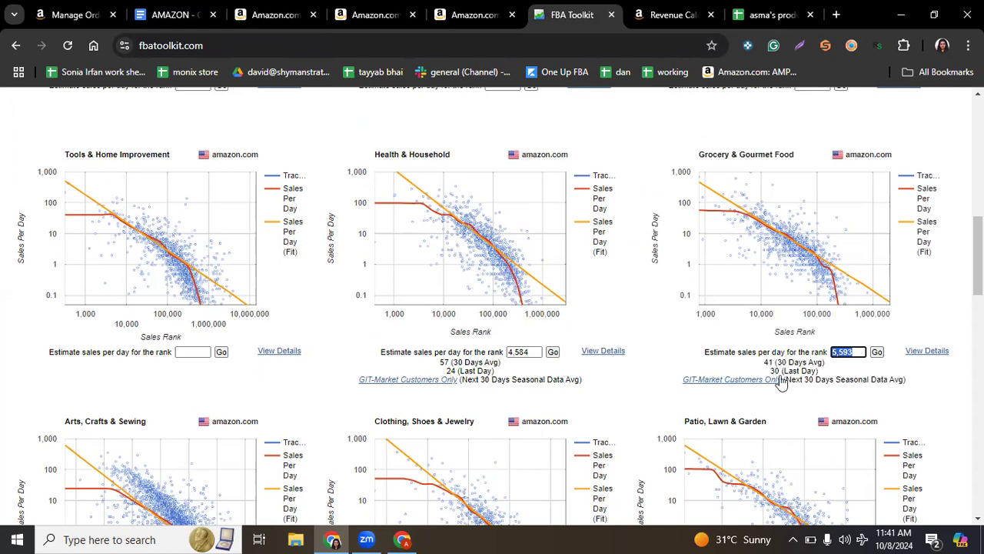
drag(781, 370, 771, 375)
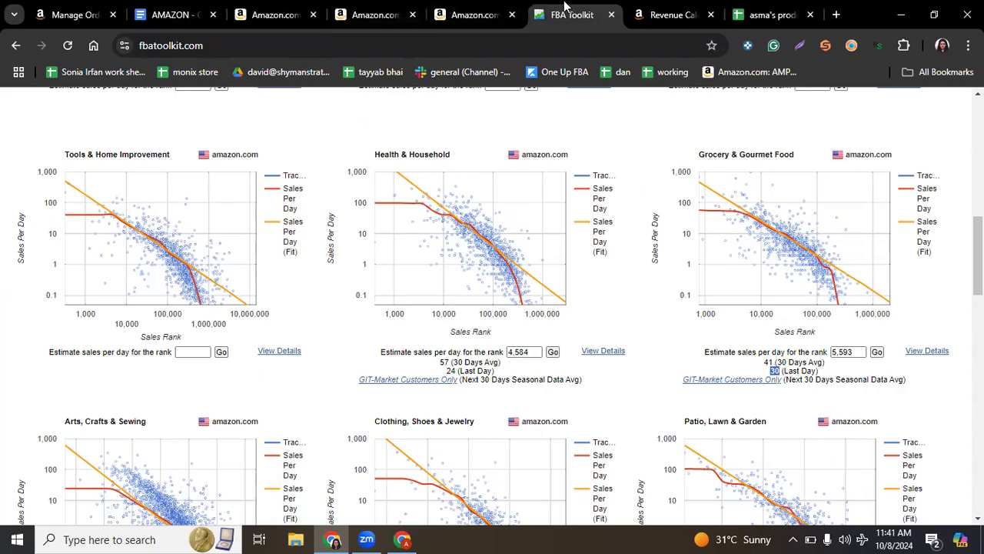
- Examine the K-Cups listing's seller details and its Keepa price, sales rank and monthly sold history
click(381, 15)
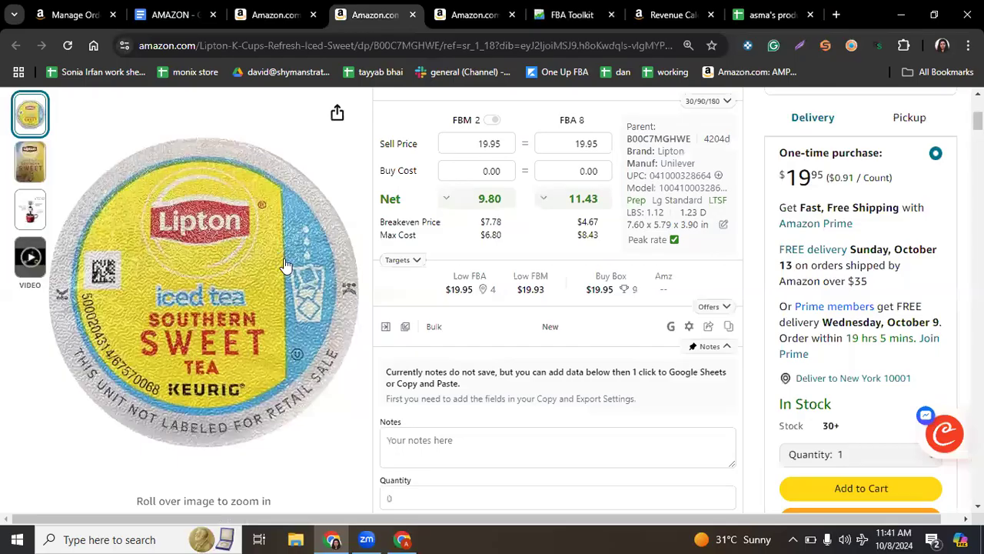
scroll(550, 341, down, 1)
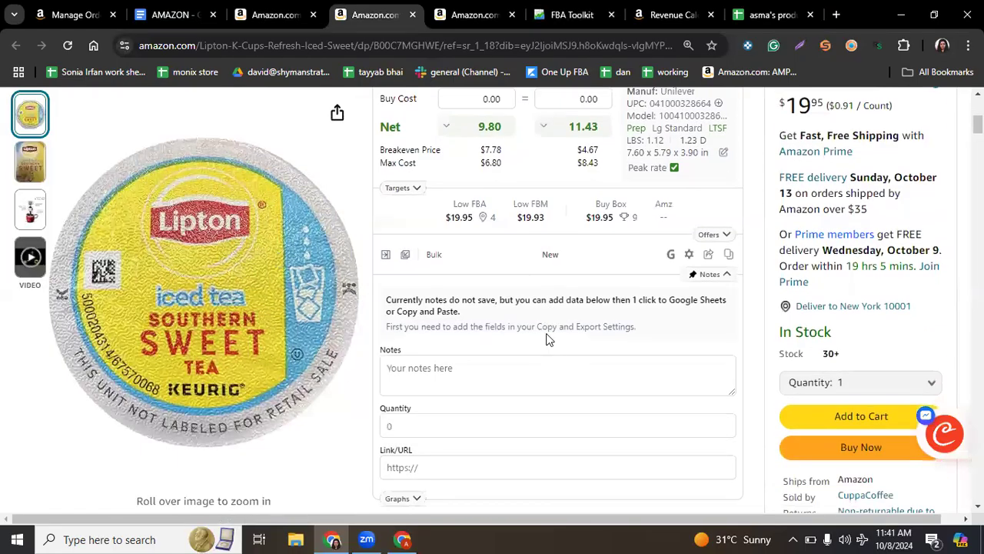
scroll(544, 296, down, 1)
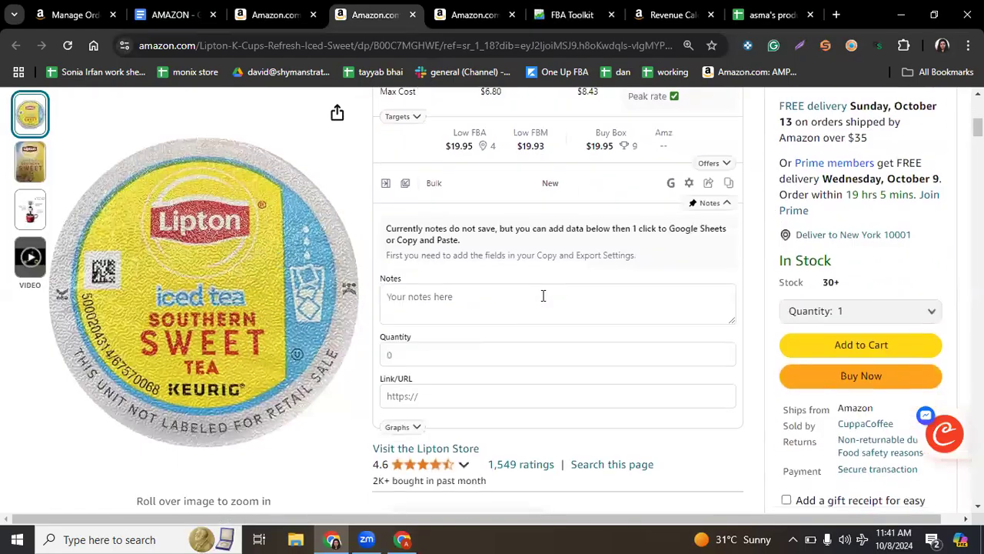
scroll(478, 231, down, 5)
scroll(475, 218, down, 2)
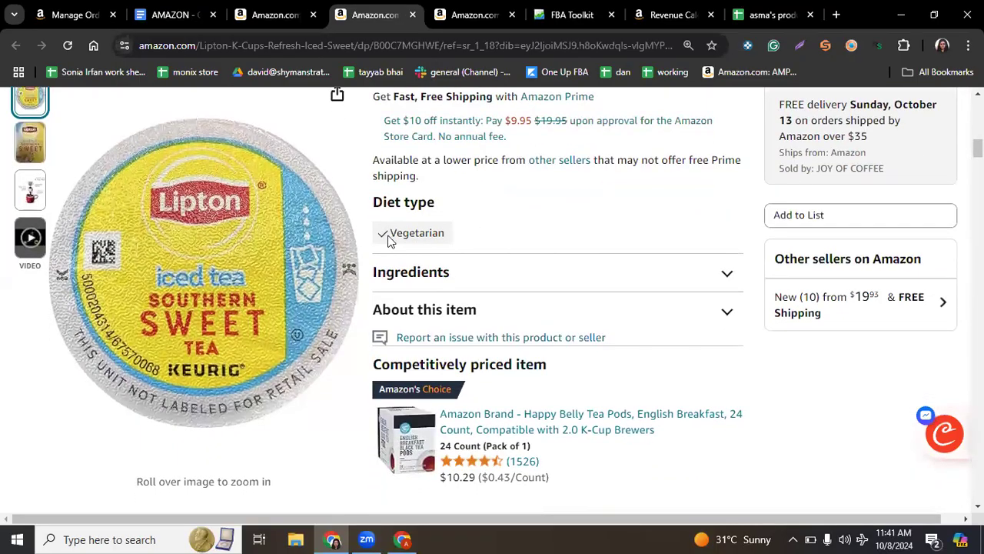
scroll(440, 264, down, 5)
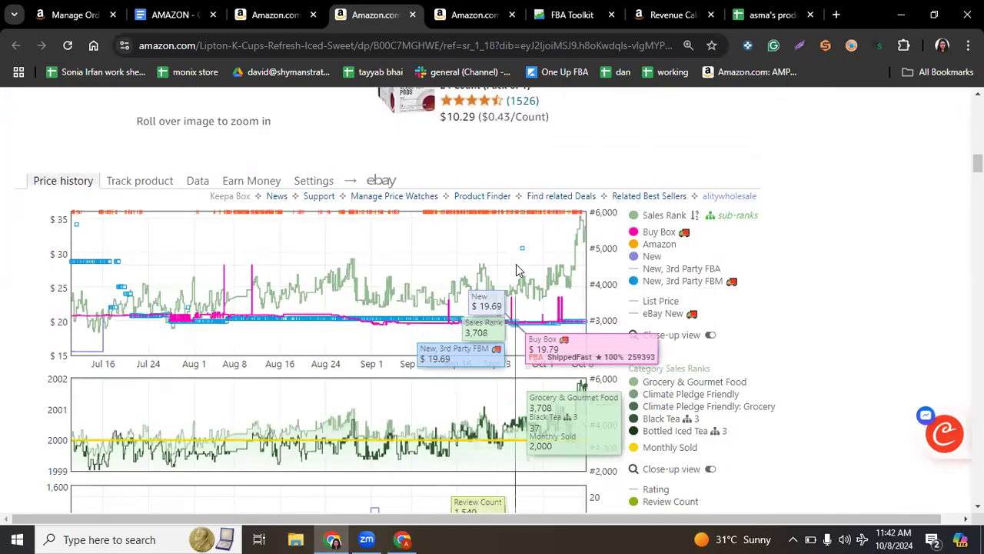
scroll(517, 261, up, 5)
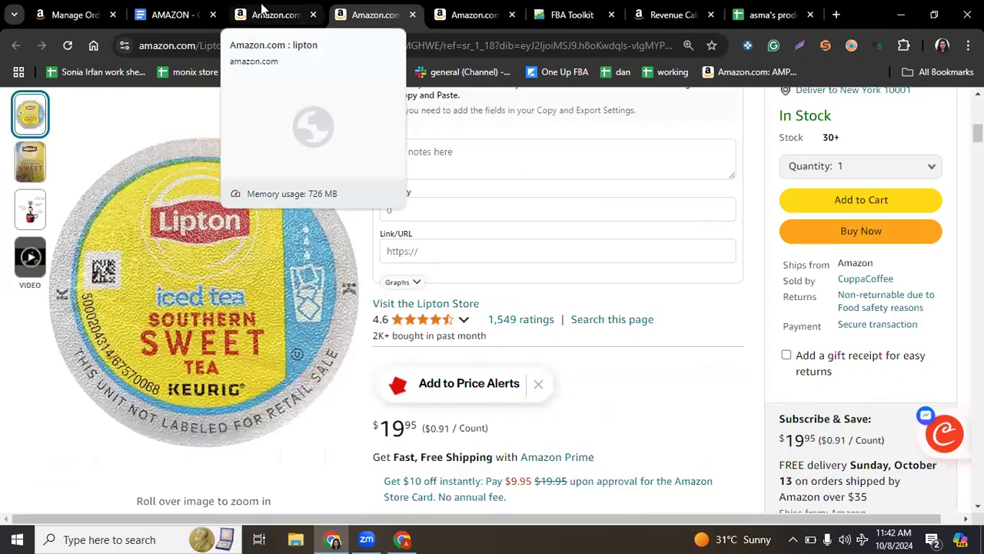
- Return to the Lipton search results and go from there to the Amazon home page
click(262, 10)
scroll(227, 201, down, 8)
scroll(228, 201, up, 4)
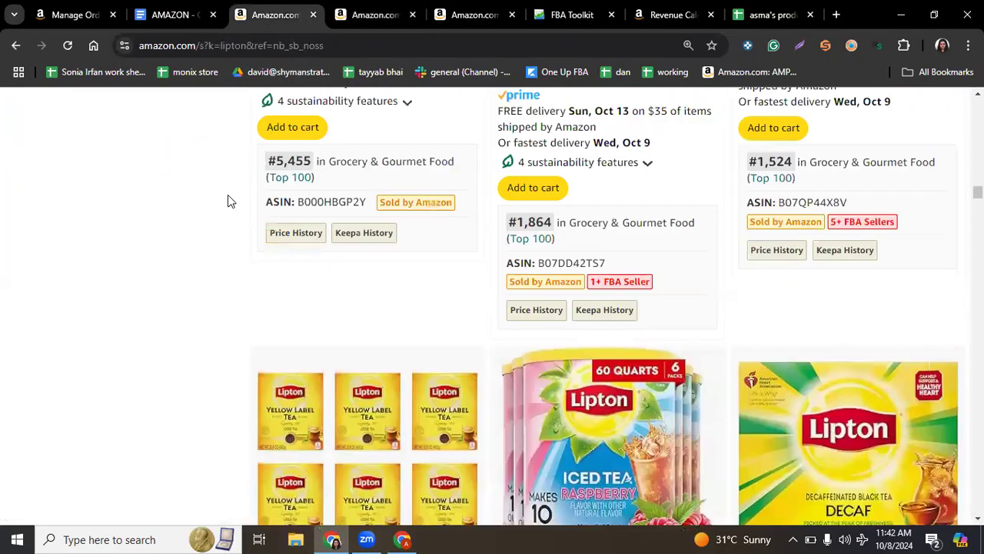
scroll(227, 201, up, 15)
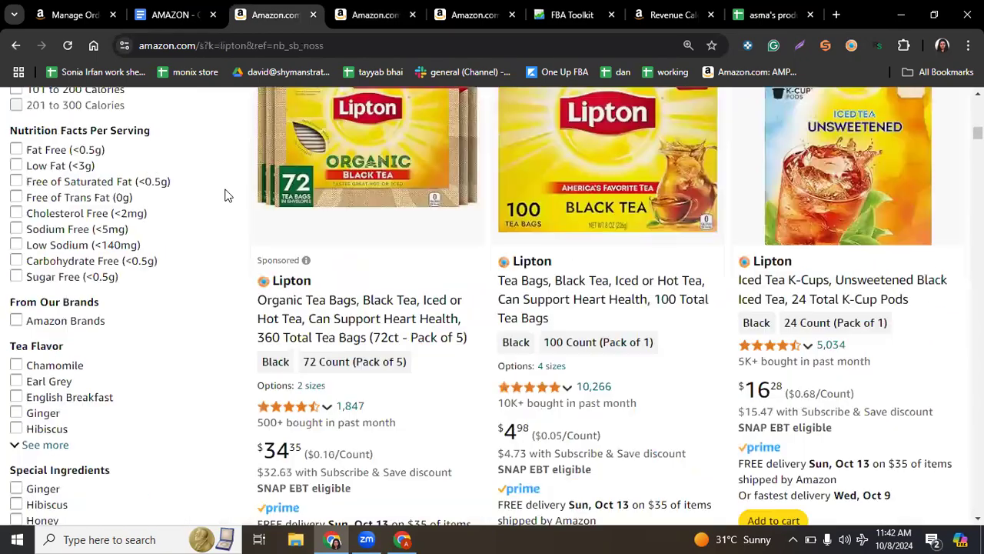
scroll(223, 188, up, 10)
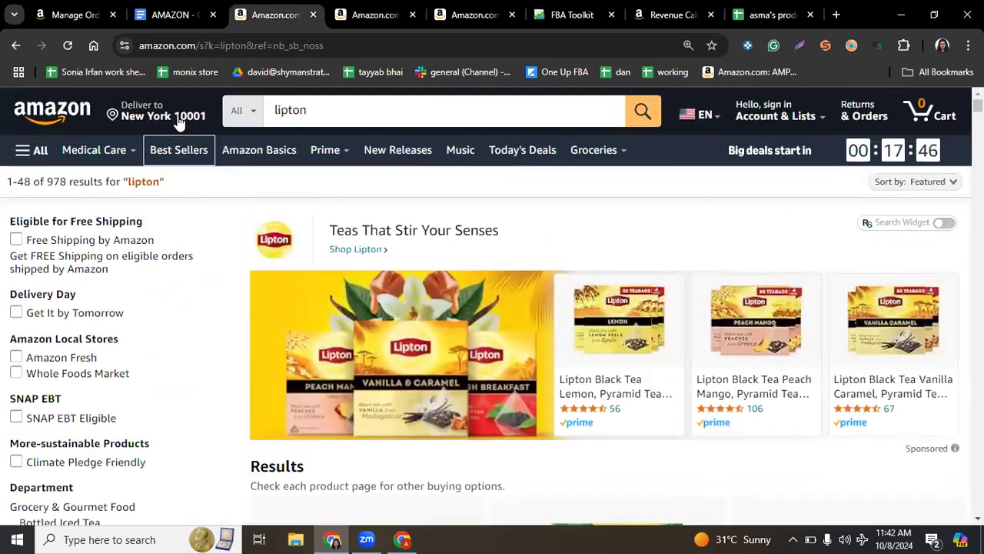
click(176, 102)
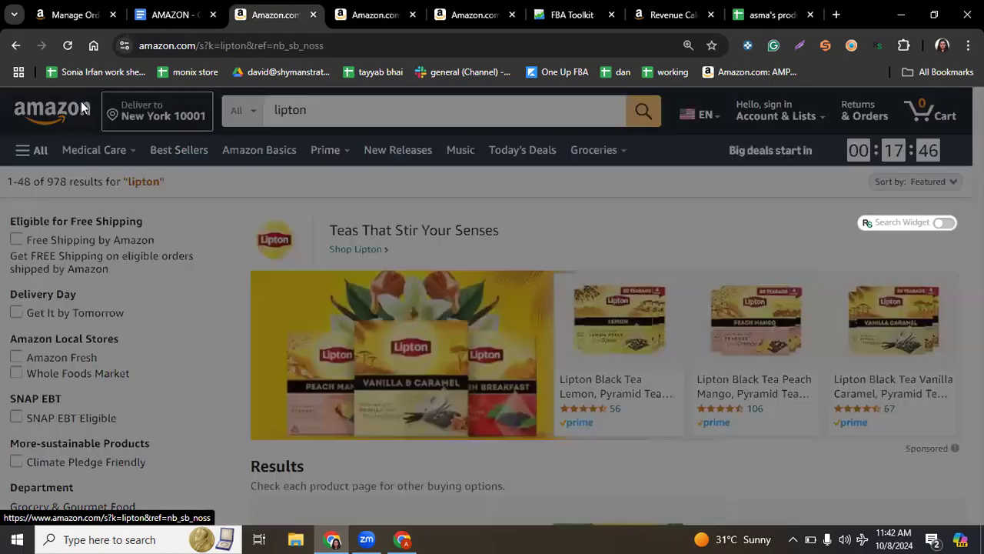
click(53, 112)
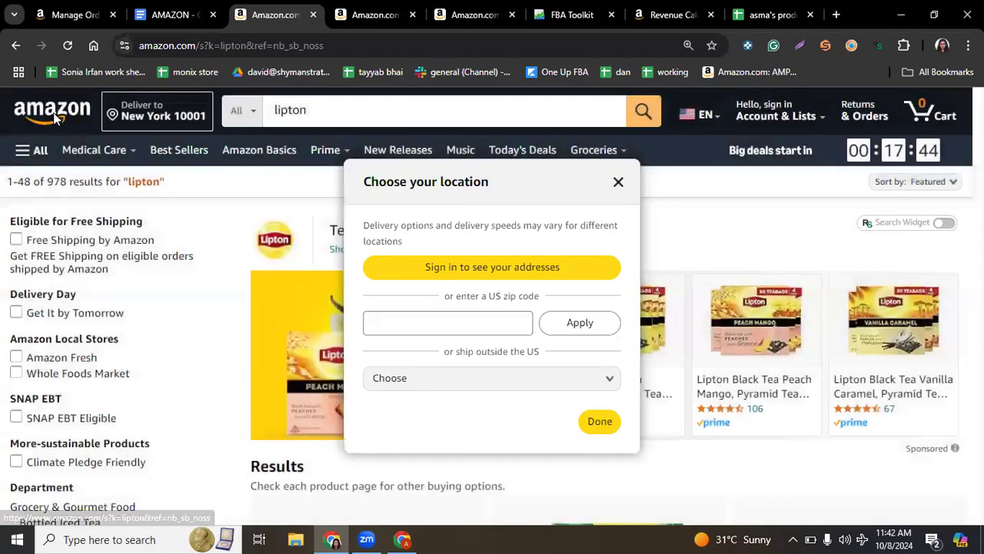
click(23, 104)
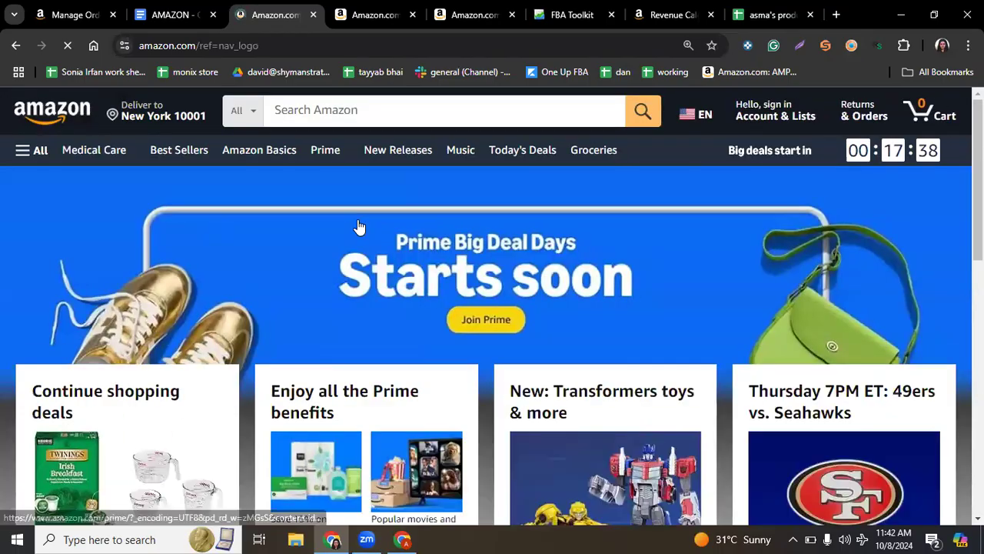
- Look through the Amazon home page's best seller and deal sections for product categories
scroll(358, 226, down, 3)
scroll(358, 243, down, 8)
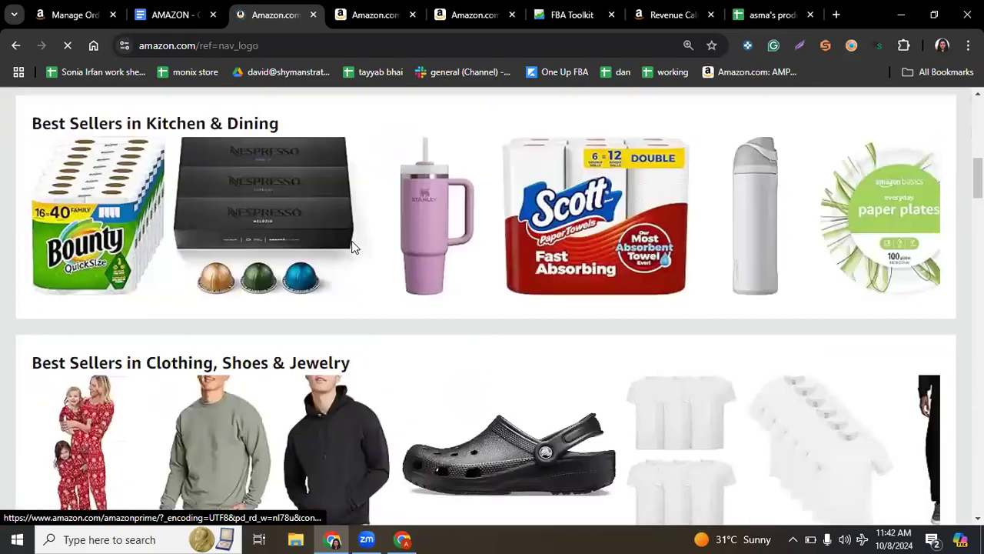
scroll(349, 256, up, 10)
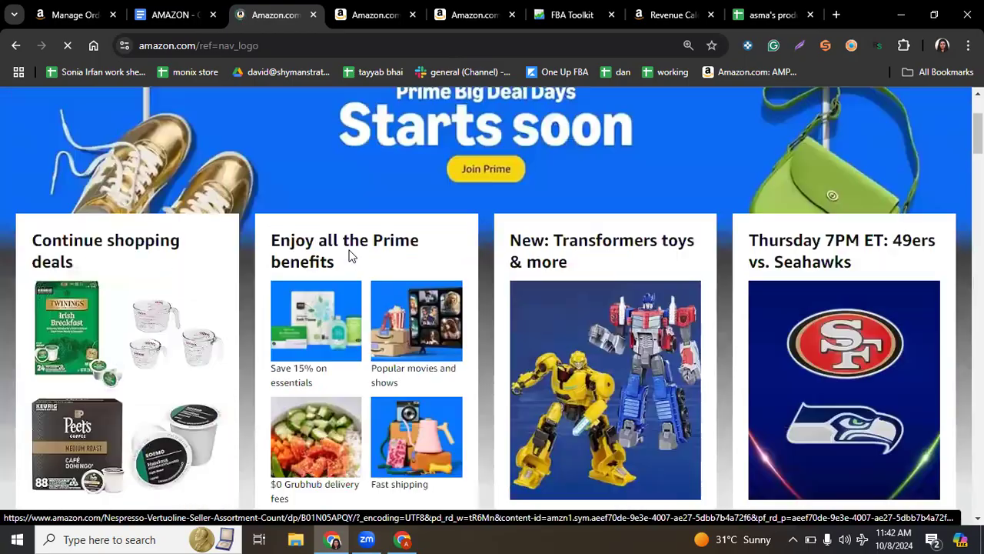
scroll(350, 256, down, 12)
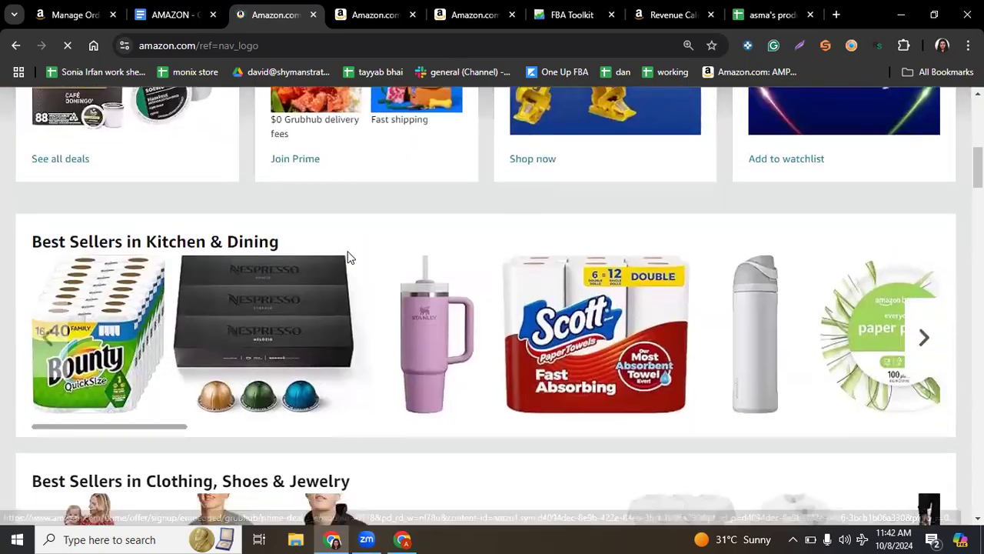
scroll(350, 256, down, 12)
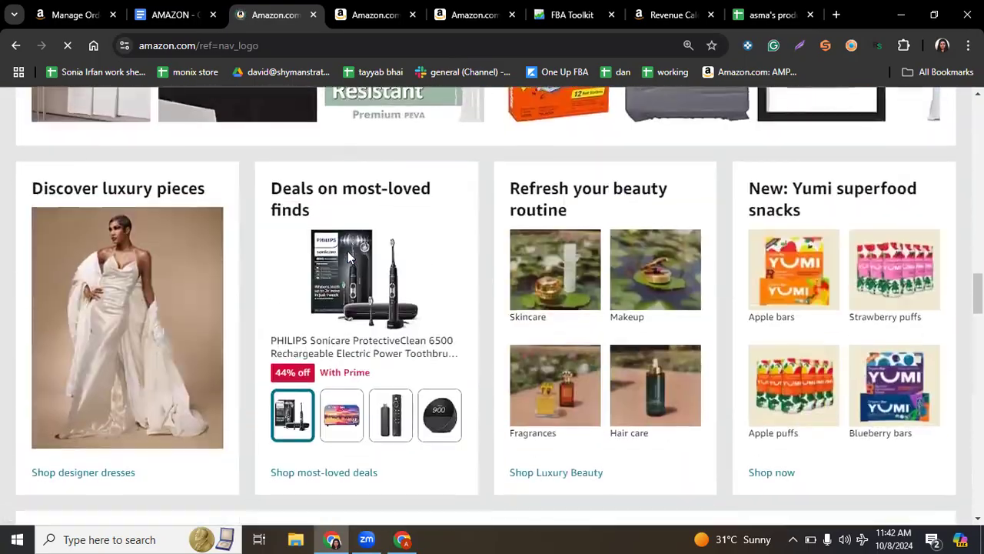
scroll(346, 262, down, 5)
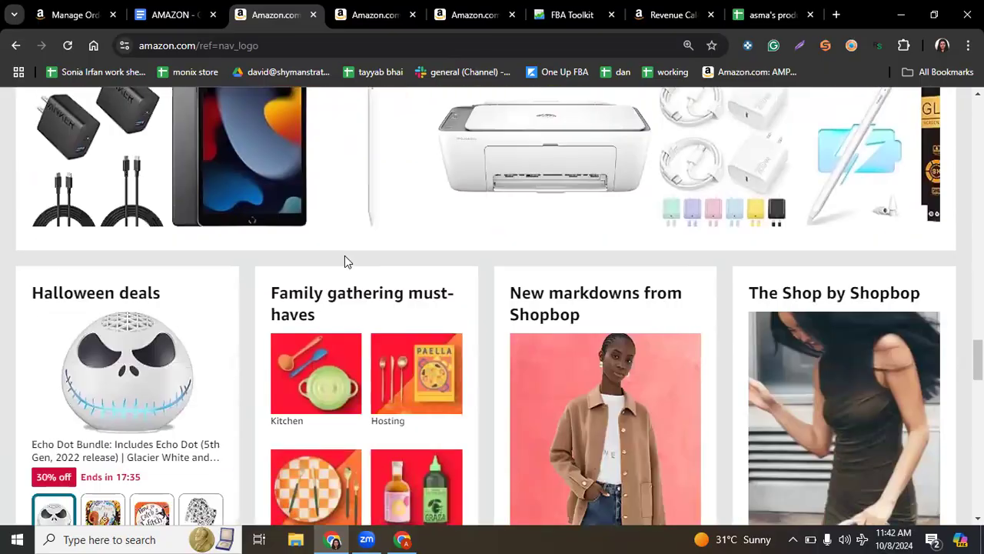
scroll(345, 261, up, 2)
scroll(345, 261, down, 7)
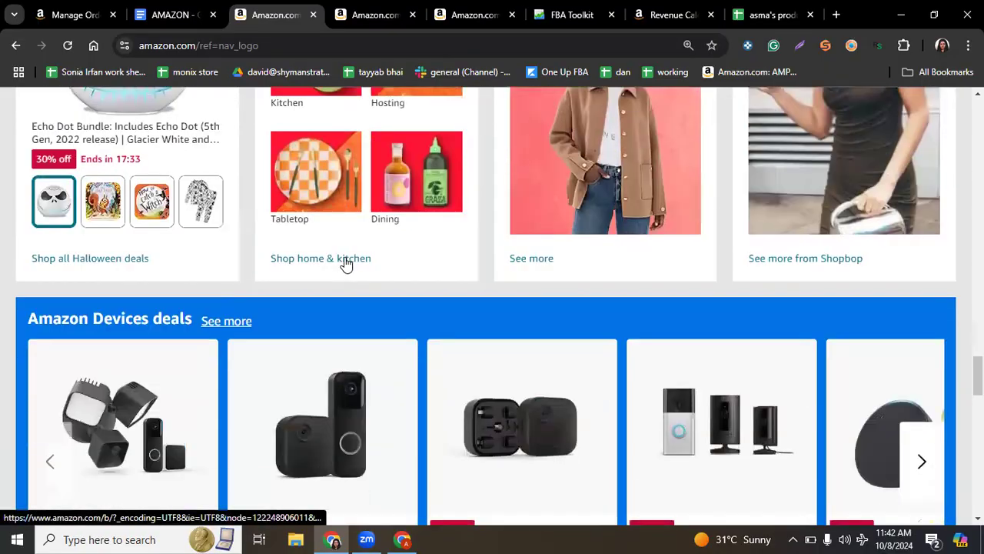
- Take the ASIN B00IV2O6J0 from row 4 of the product hunting sheet and search Amazon for it
key(ctrl+8)
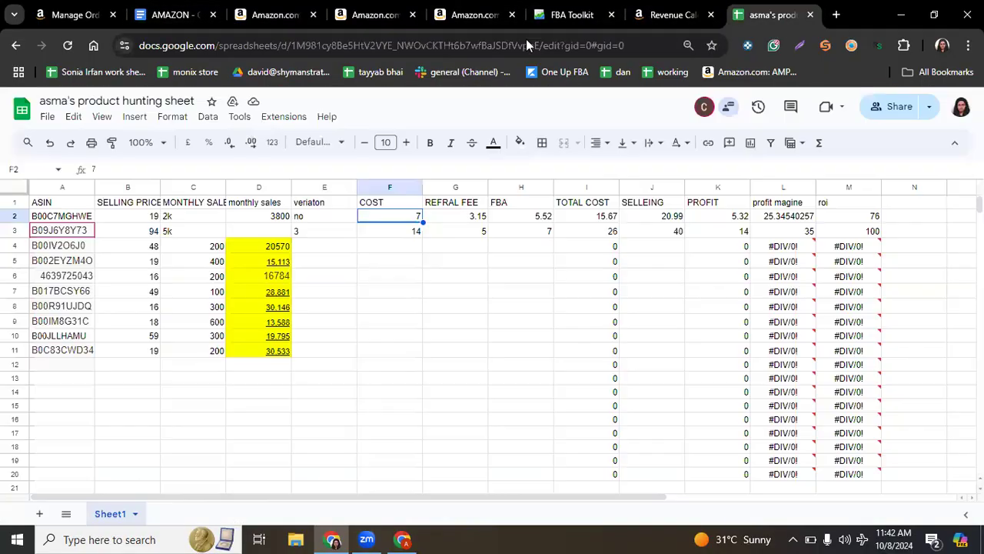
click(73, 252)
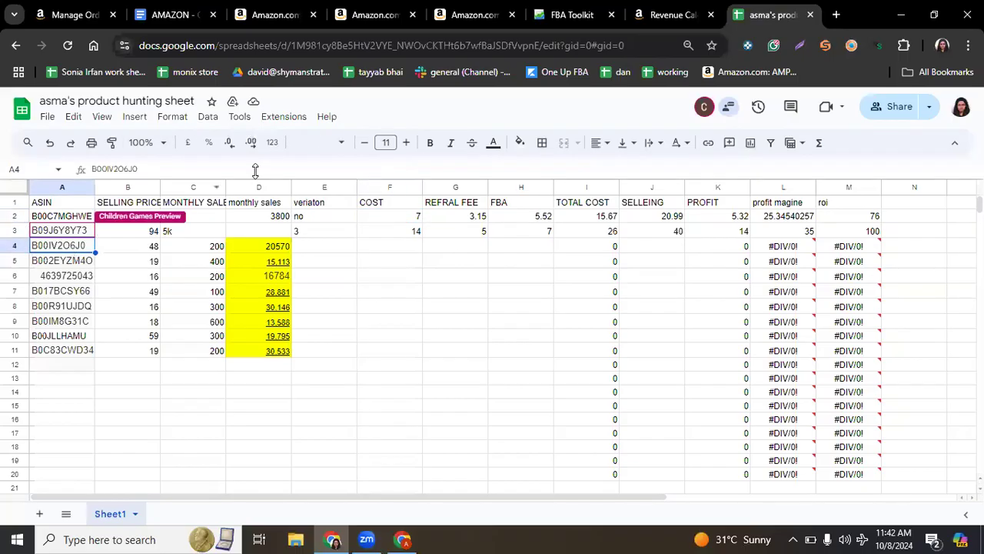
click(297, 7)
scroll(323, 165, down, 15)
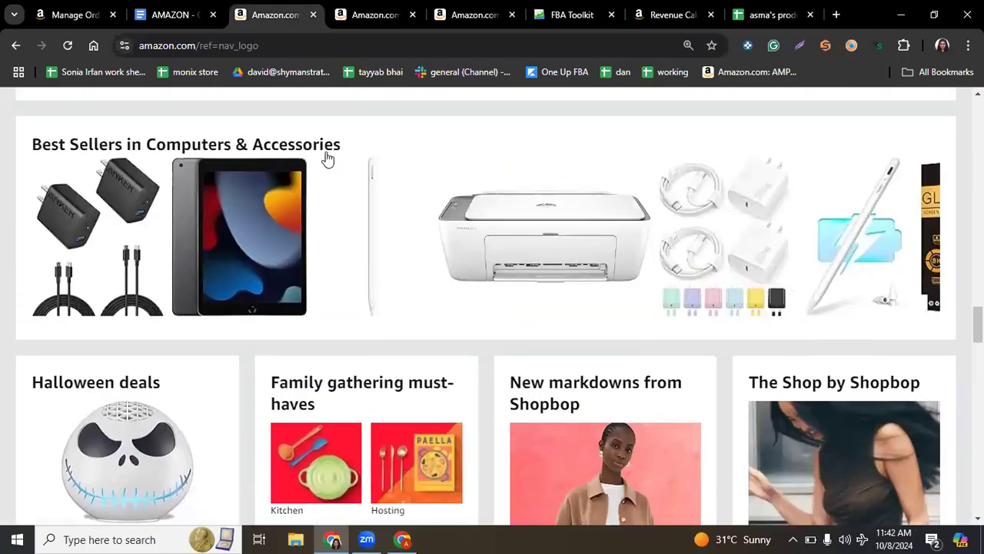
scroll(330, 150, up, 5)
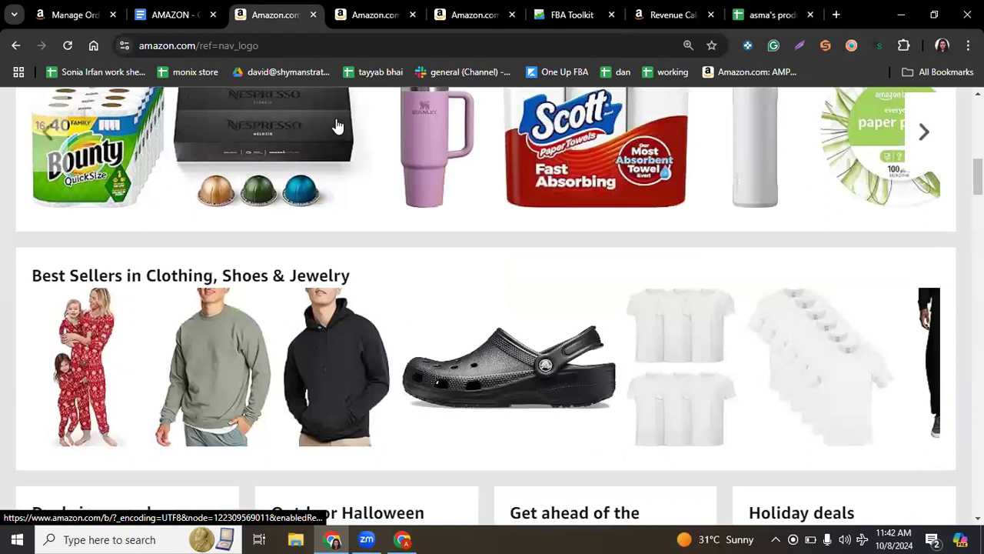
scroll(336, 123, up, 10)
click(347, 115)
text(B00IV2O6J0)
click(643, 115)
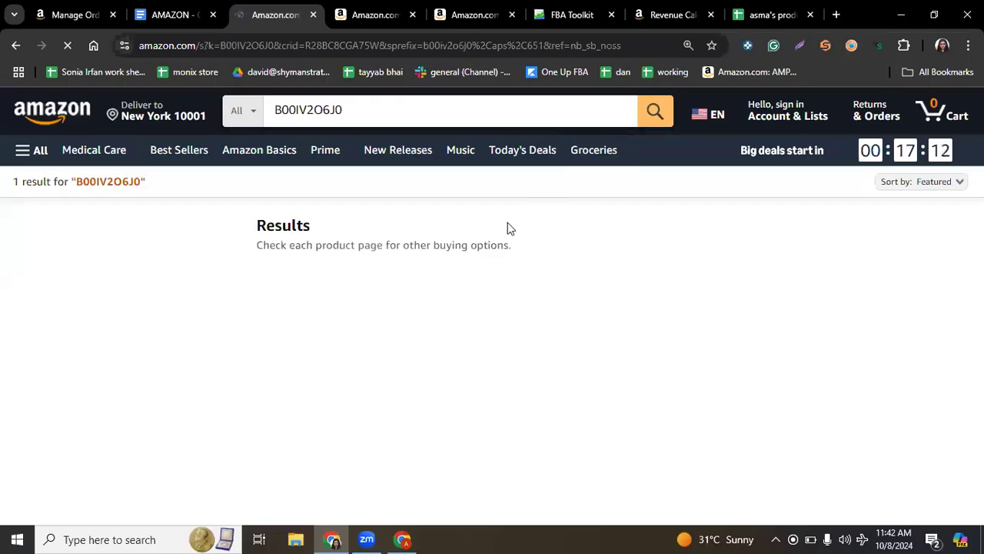
scroll(508, 223, down, 3)
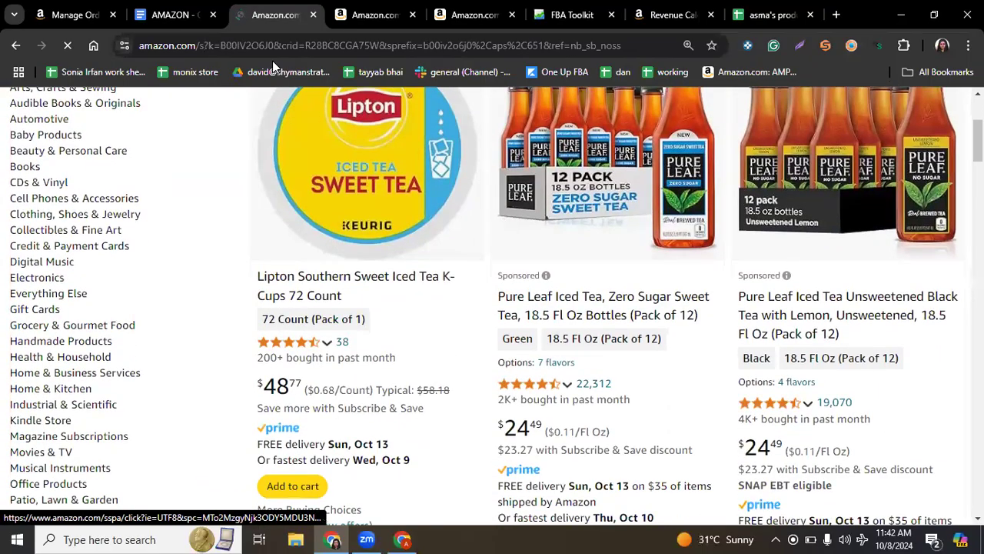
- Copy the ASIN B00C7MGHWE from row 2 of the product hunting sheet and search Amazon for it
click(173, 15)
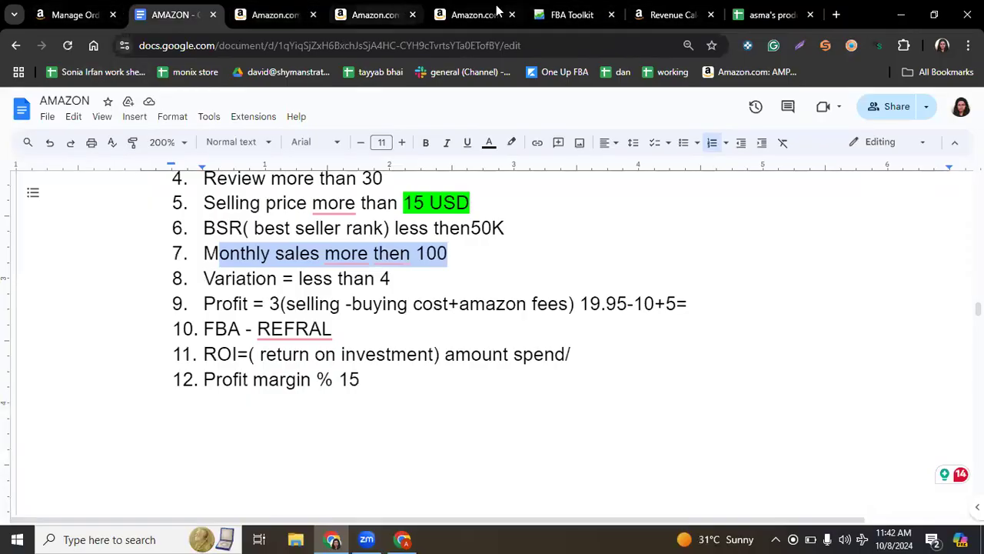
click(757, 13)
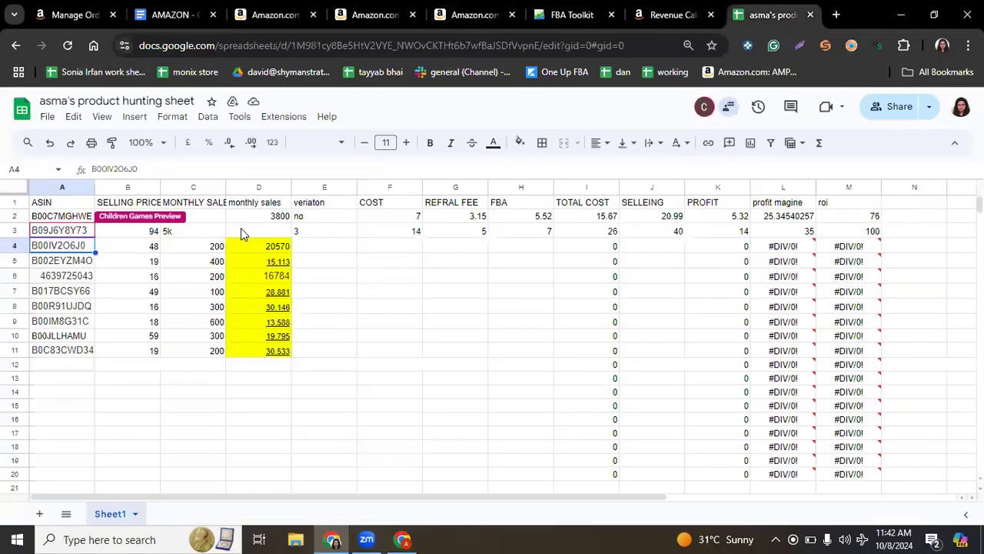
key(ctrl+c)
click(65, 218)
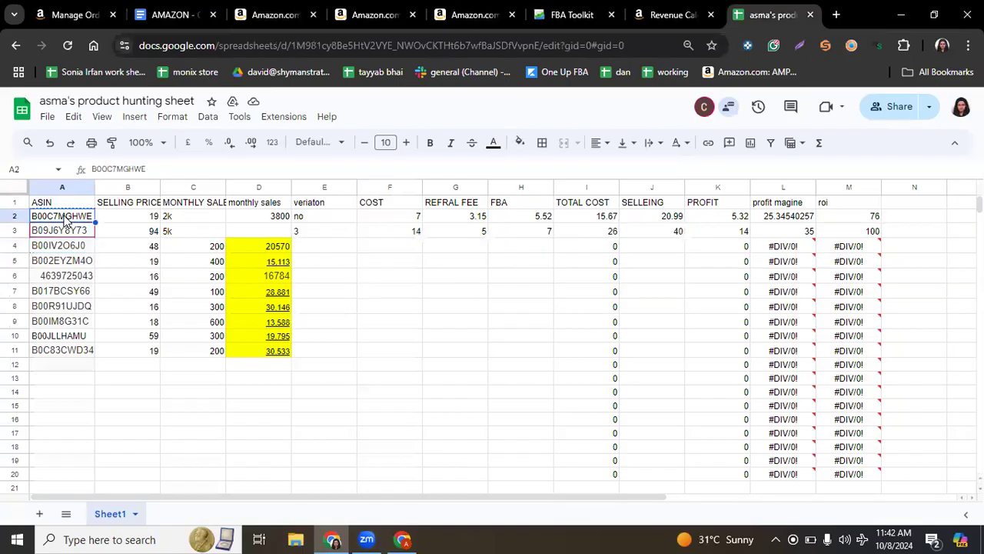
click(374, 14)
scroll(325, 182, up, 4)
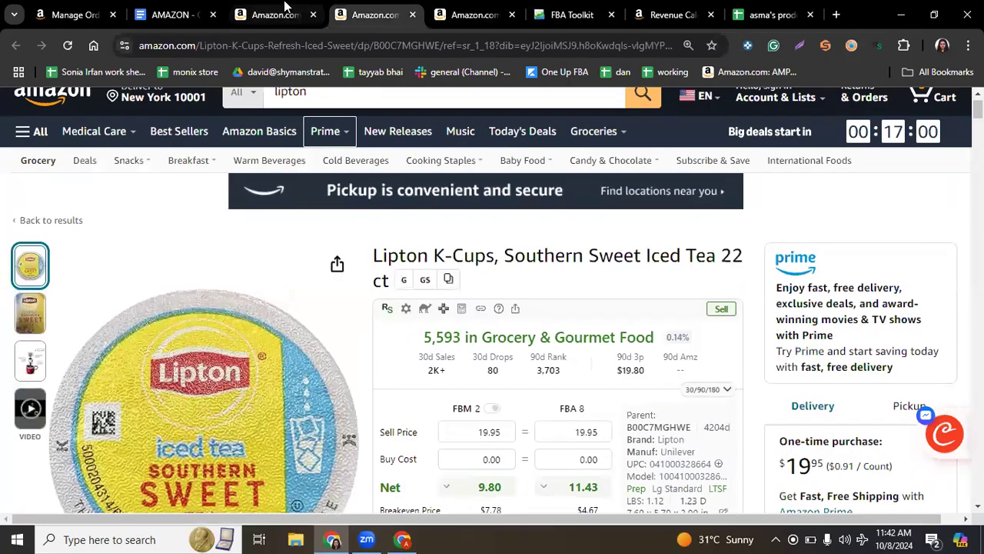
click(284, 7)
scroll(284, 208, up, 3)
double_click(335, 112)
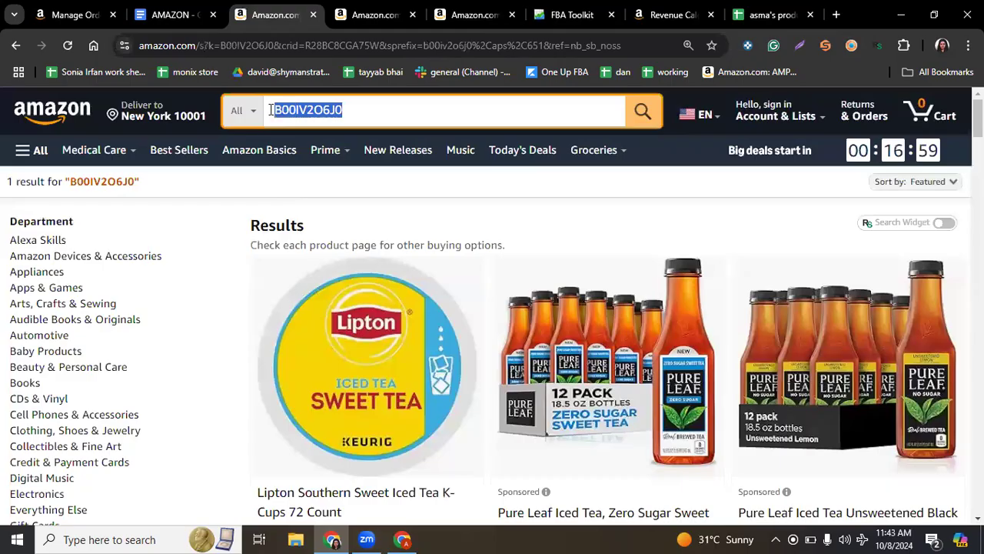
key(ctrl+v)
click(646, 113)
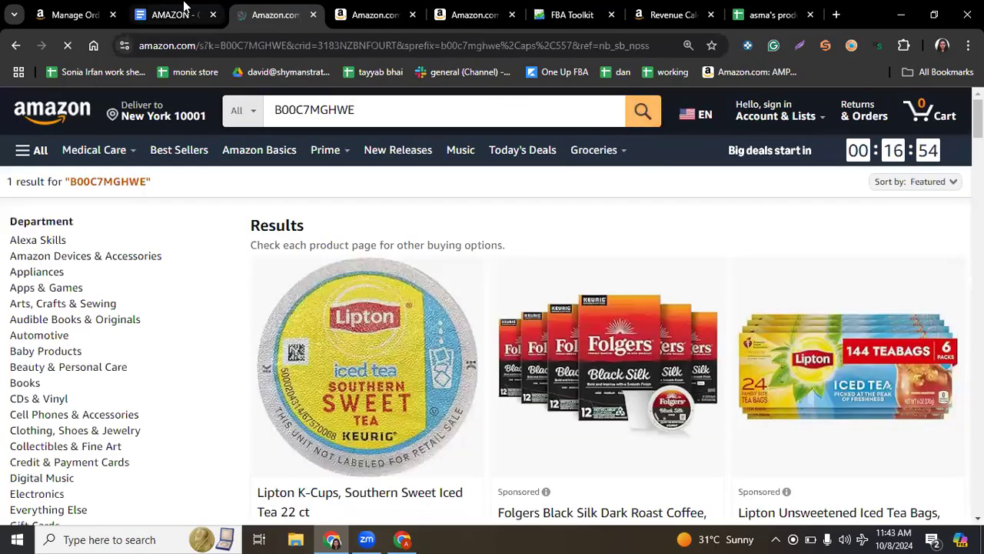
- Copy the ASIN B09J6Y8Y73 from row 3 of the product hunting sheet and search Amazon for it
click(758, 14)
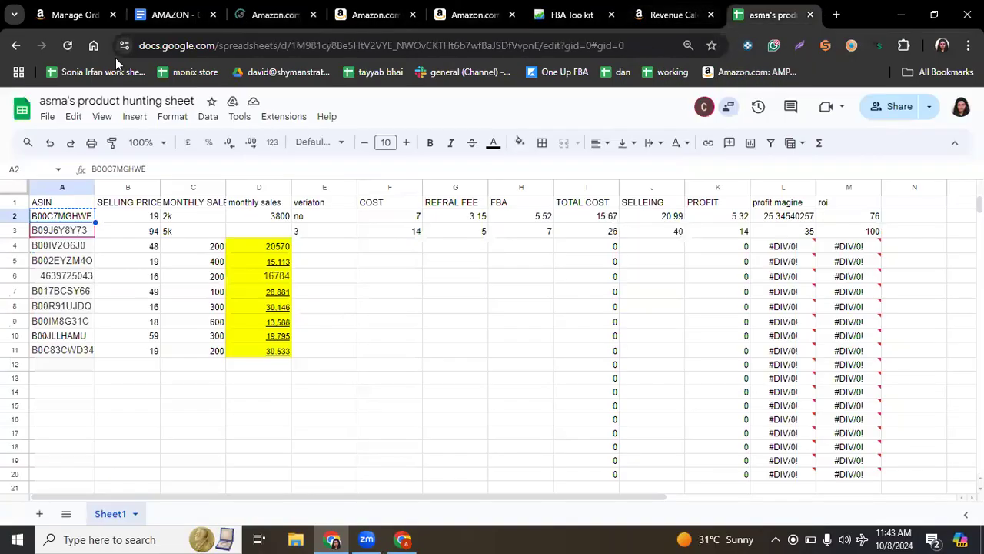
click(79, 232)
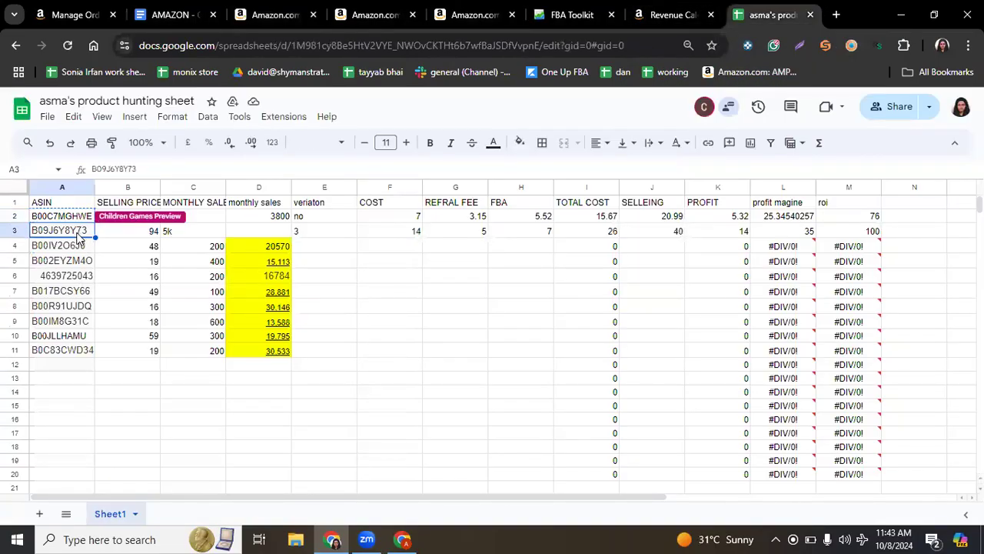
click(369, 15)
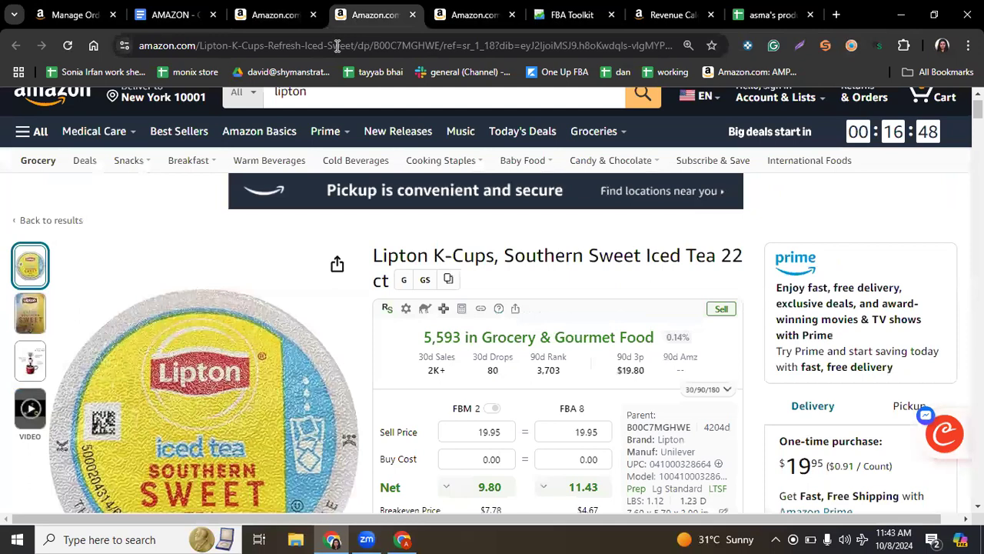
click(260, 17)
drag(361, 110, 264, 115)
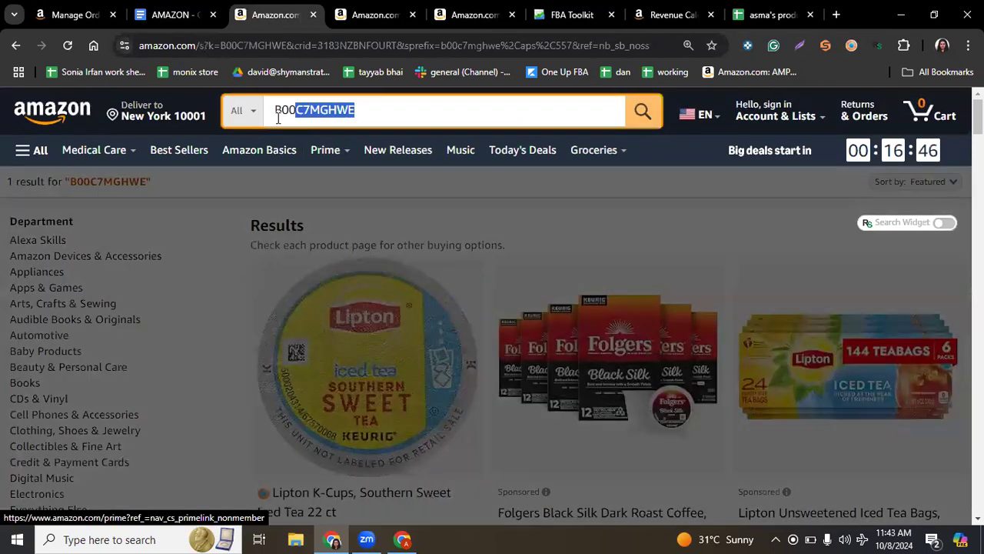
key(ctrl+v)
click(631, 120)
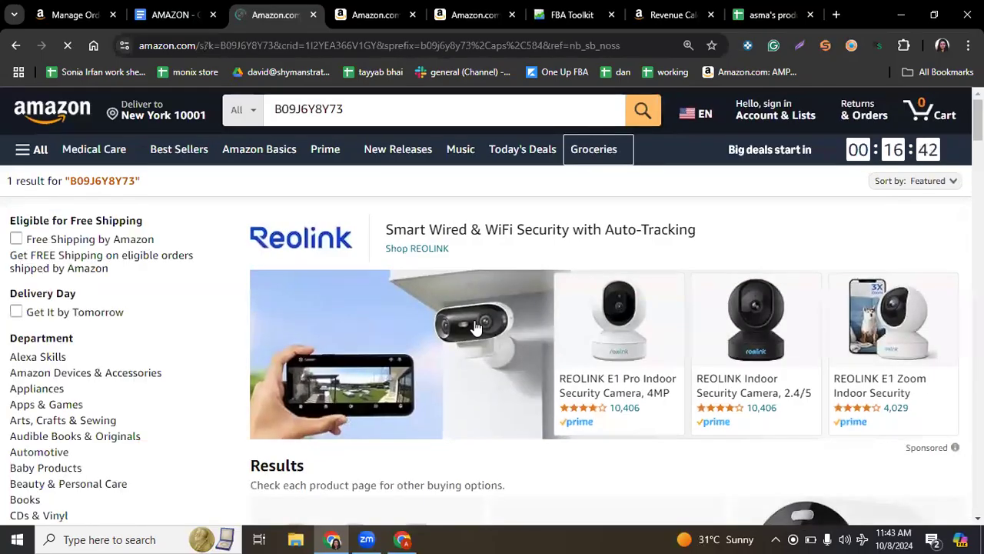
- Open the Google indoor Nest Security Cam 1080p (Wired) listing from the search results
scroll(475, 327, down, 3)
scroll(474, 327, down, 2)
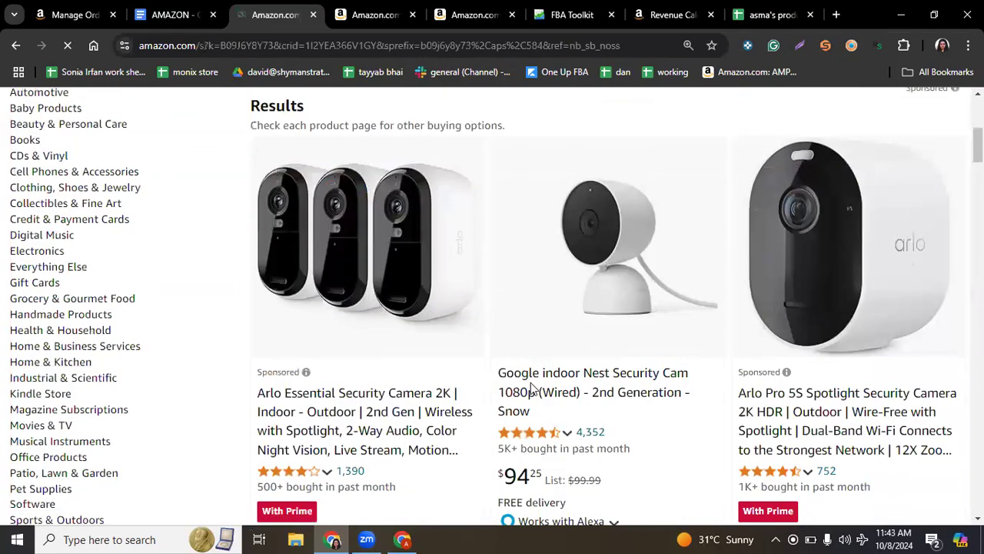
drag(526, 388, 544, 373)
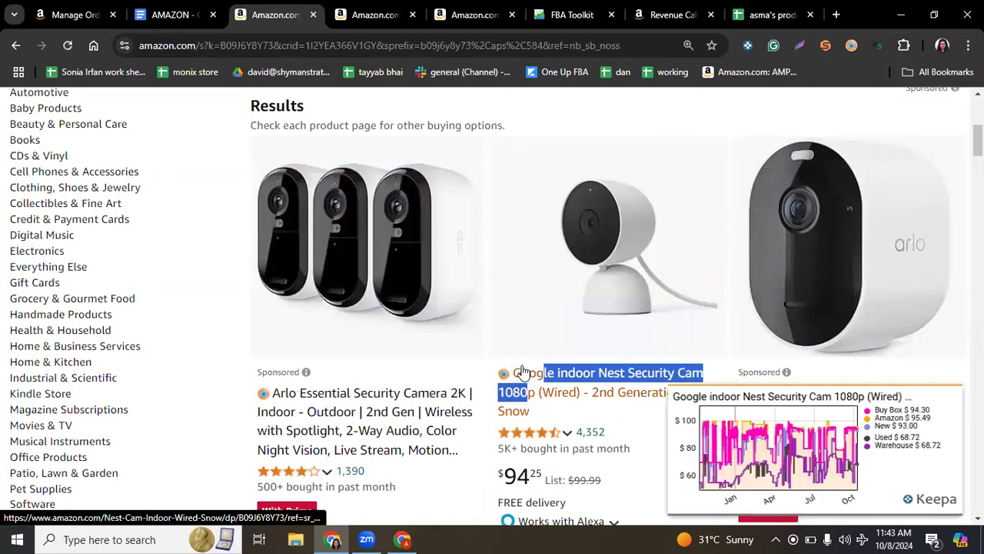
click(542, 398)
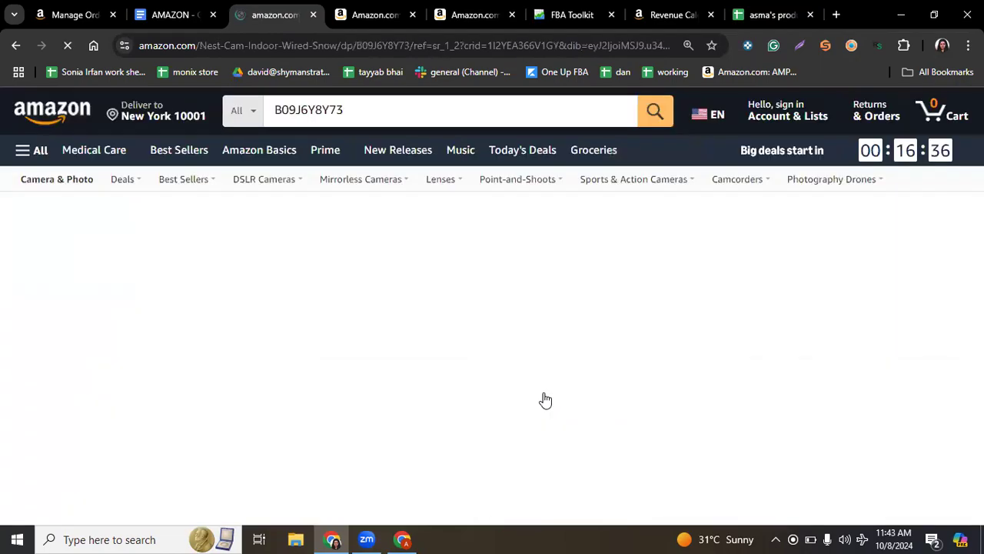
- Check the Grocery & Gourmet Food sales-per-day estimate on FBA Toolkit and return to the Nest camera listing
click(573, 15)
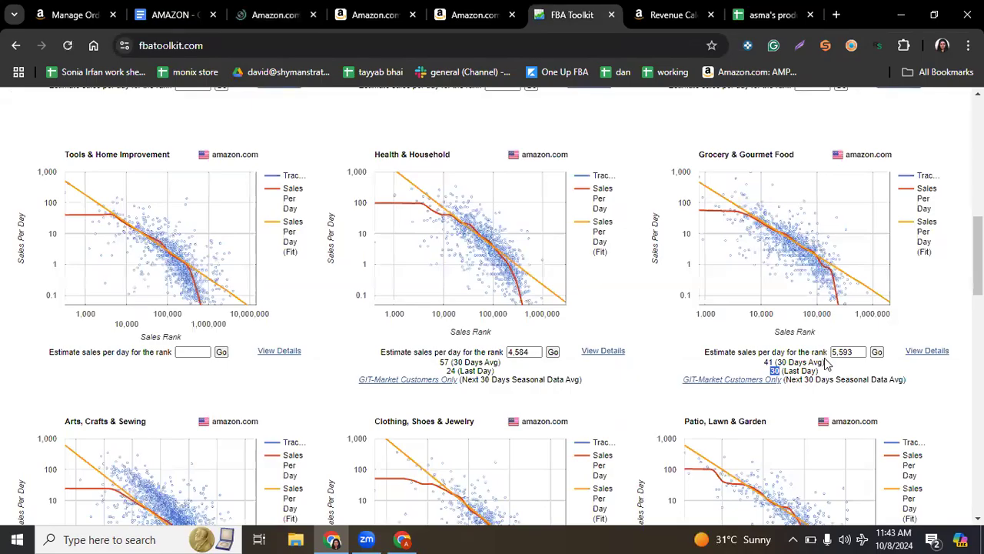
drag(788, 375, 772, 371)
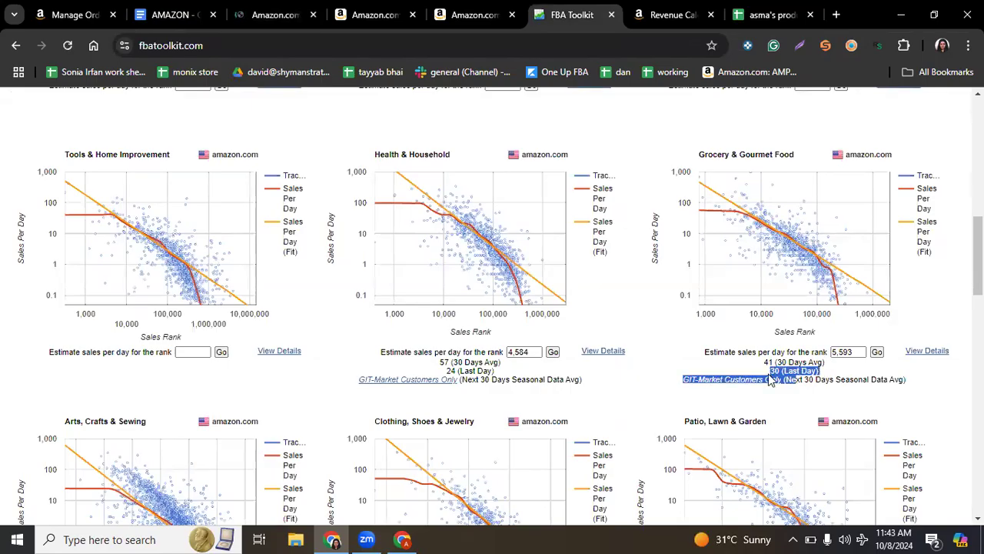
click(293, 7)
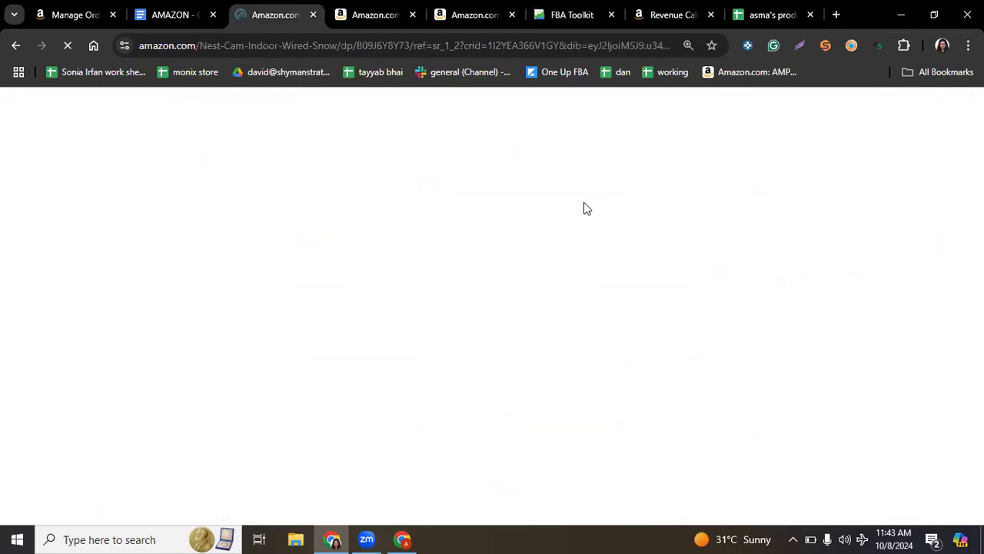
- Examine the Nest camera listing's price, ratings, monthly purchases and color variations down to its Keepa price history
scroll(571, 261, down, 3)
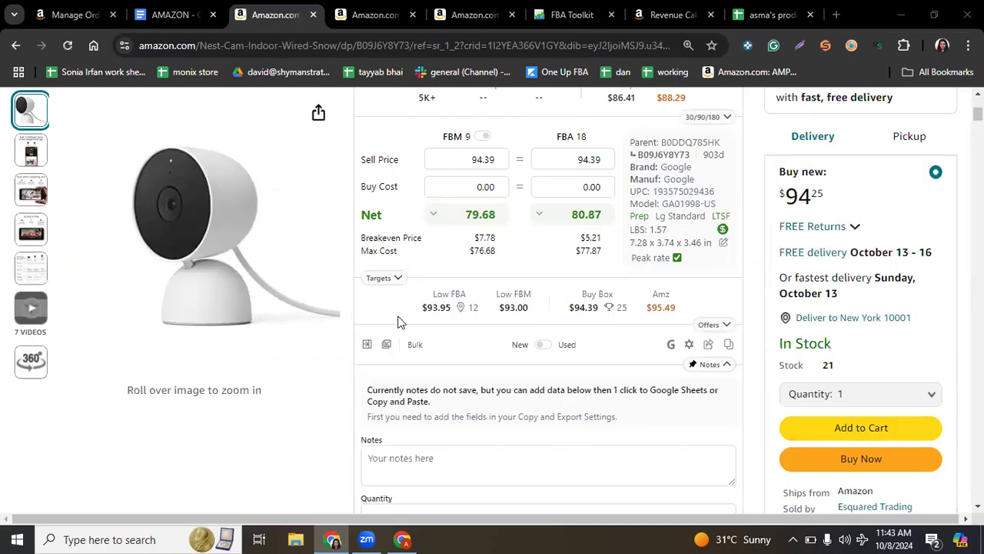
scroll(541, 323, down, 3)
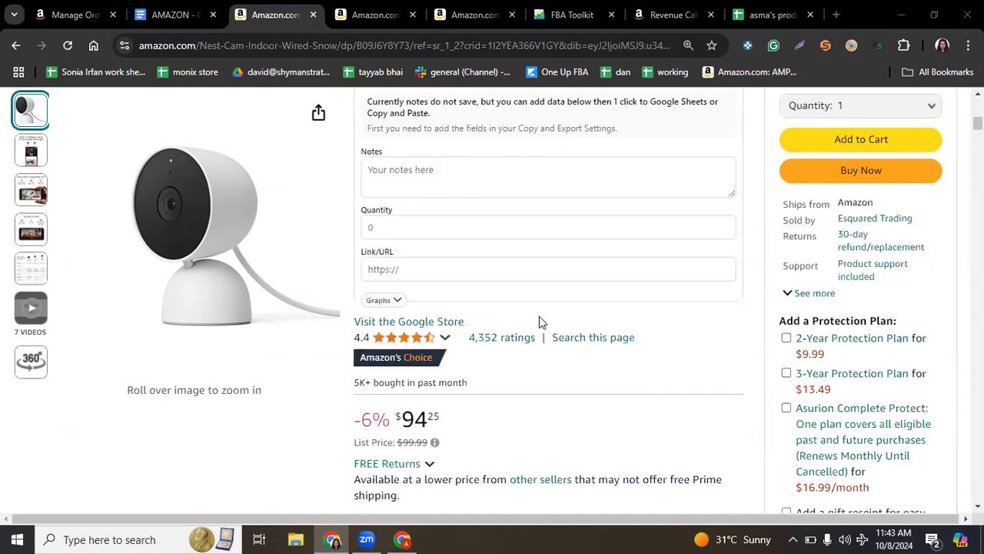
scroll(536, 329, down, 2)
scroll(542, 323, down, 1)
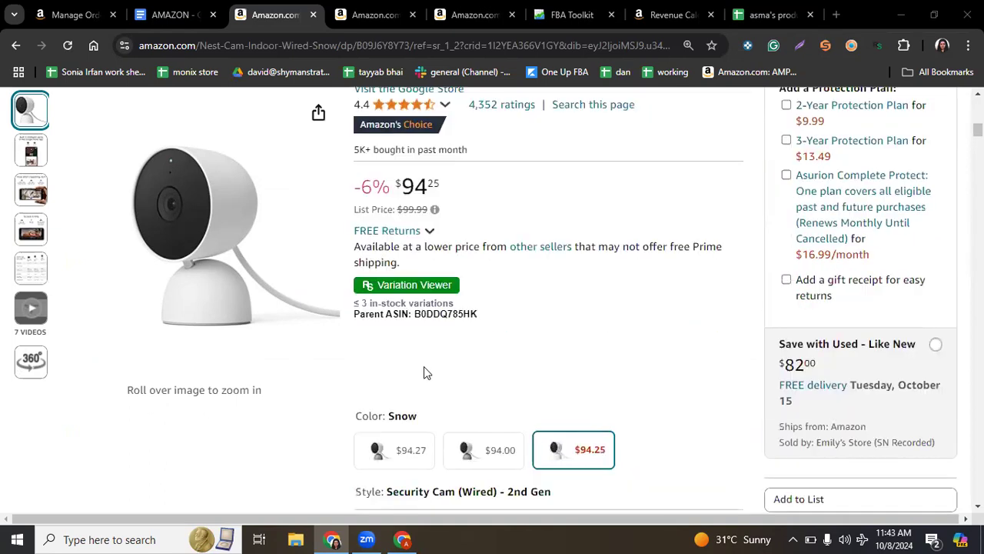
scroll(435, 367, down, 1)
scroll(413, 391, down, 1)
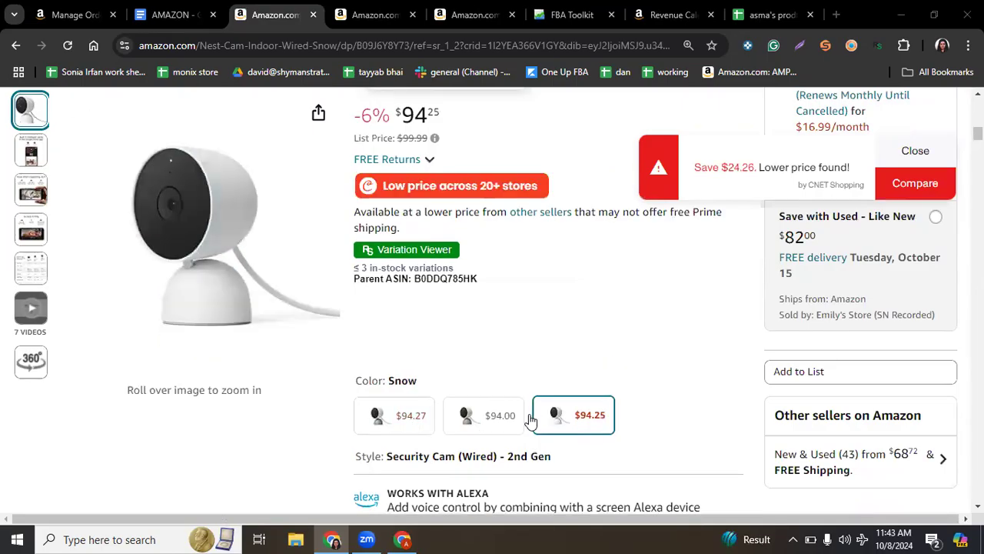
scroll(549, 420, down, 1)
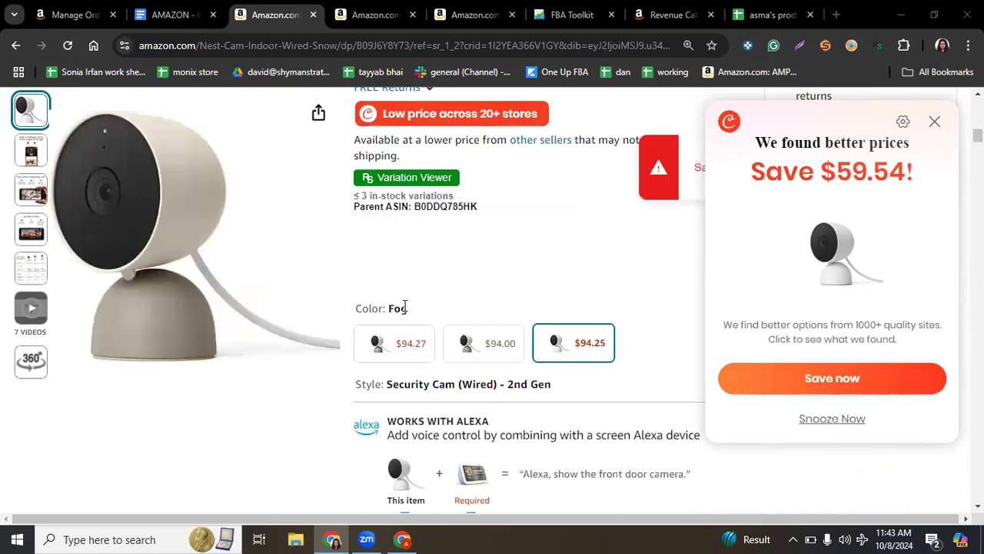
scroll(400, 310, down, 2)
scroll(400, 311, down, 10)
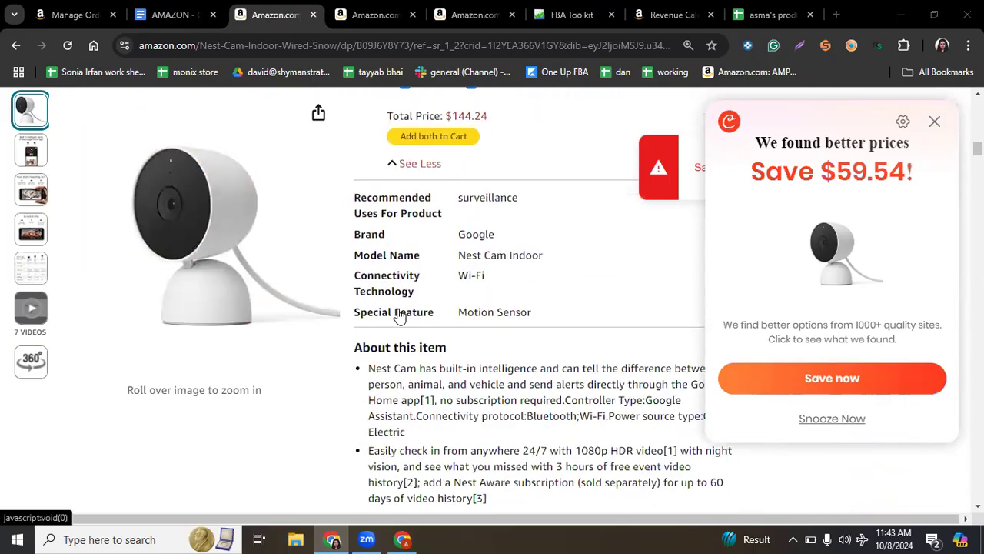
scroll(399, 307, down, 2)
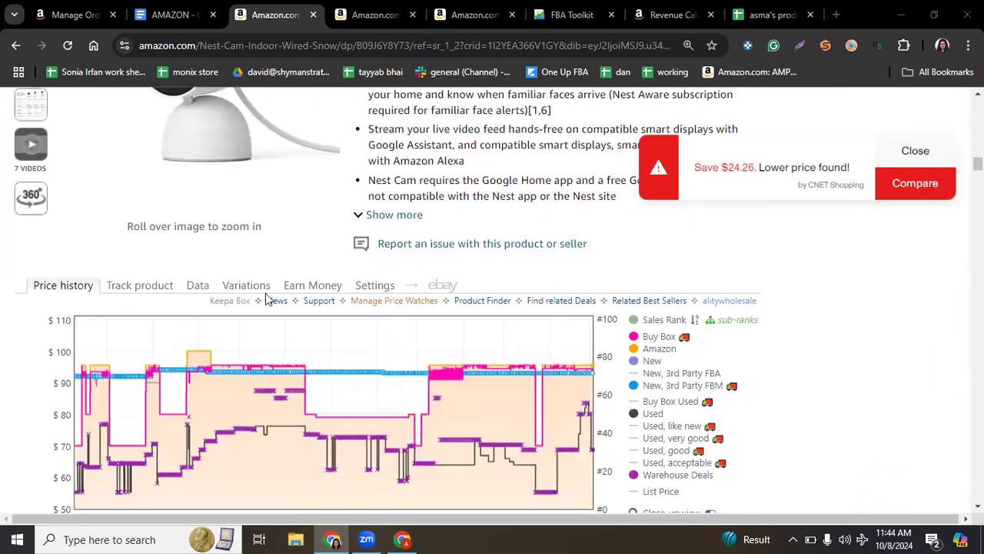
- Show Keepa's variations table and compare each color's price history, purchases in the past month and ratings
click(221, 289)
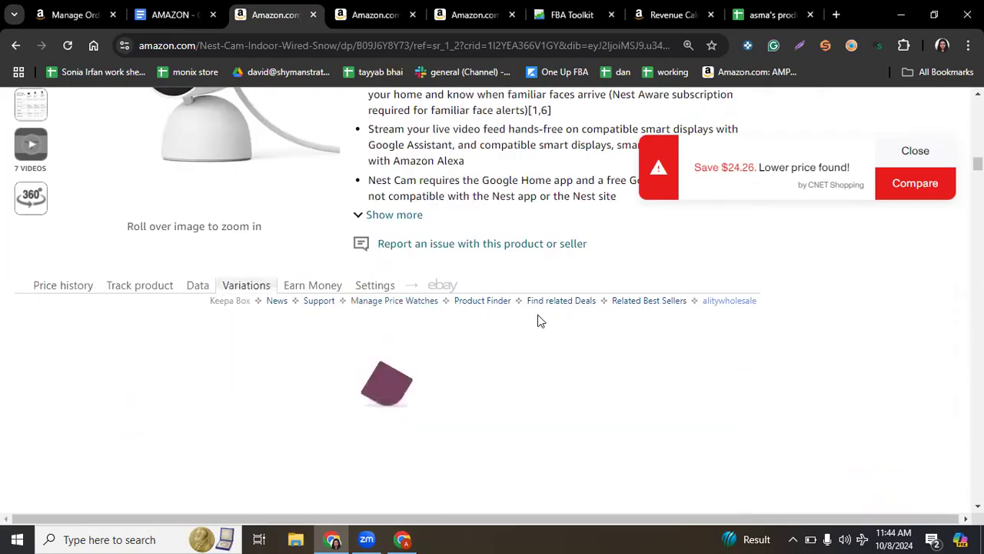
scroll(452, 256, down, 1)
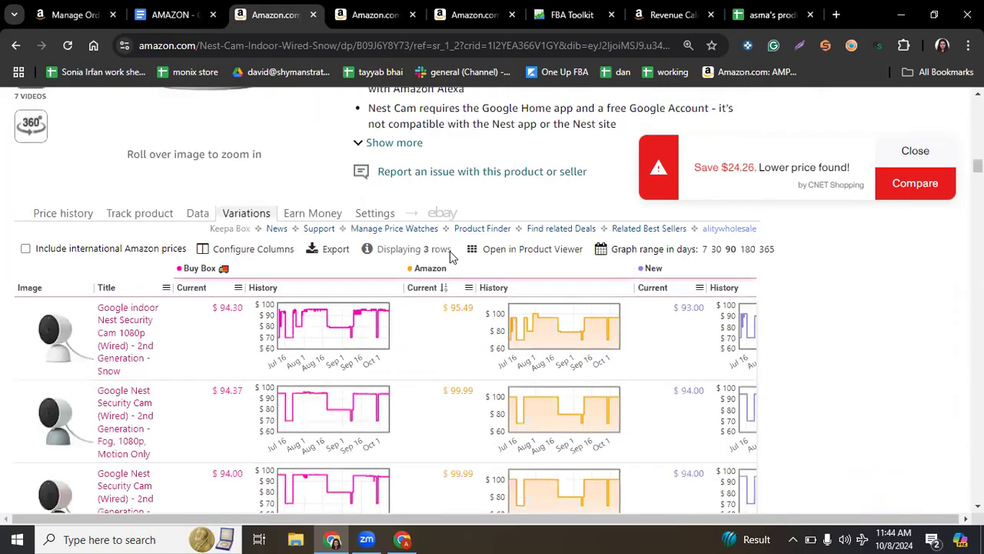
scroll(452, 256, down, 2)
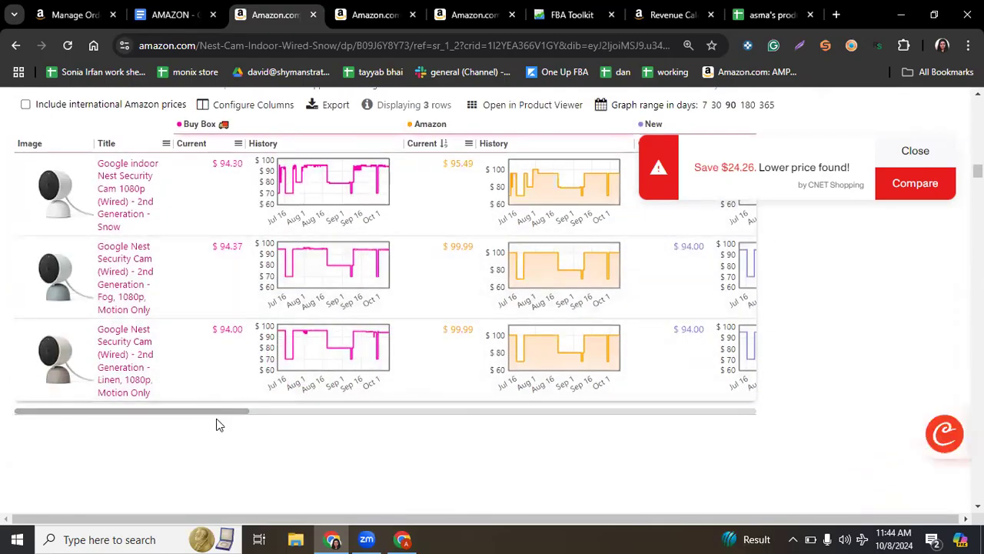
drag(213, 413, 404, 426)
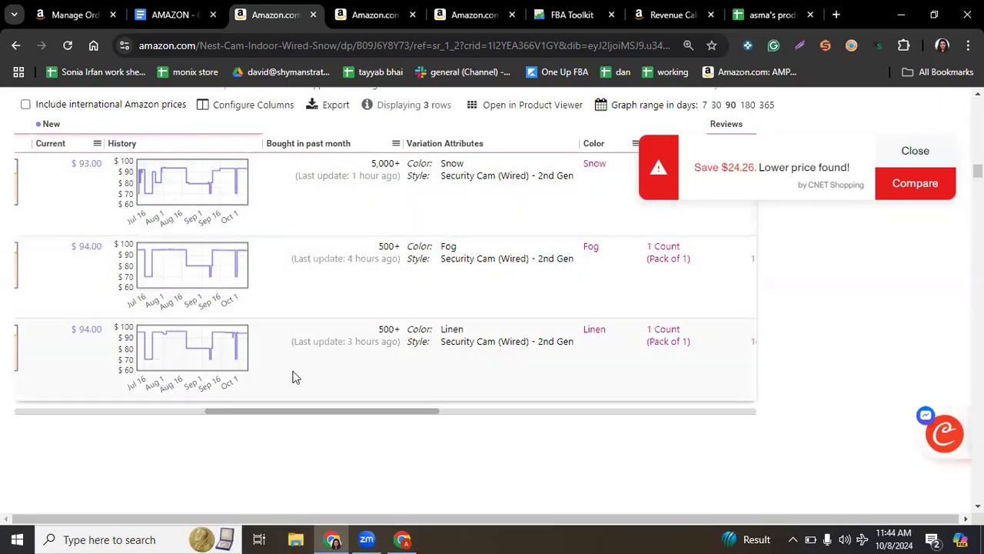
drag(359, 416, 489, 417)
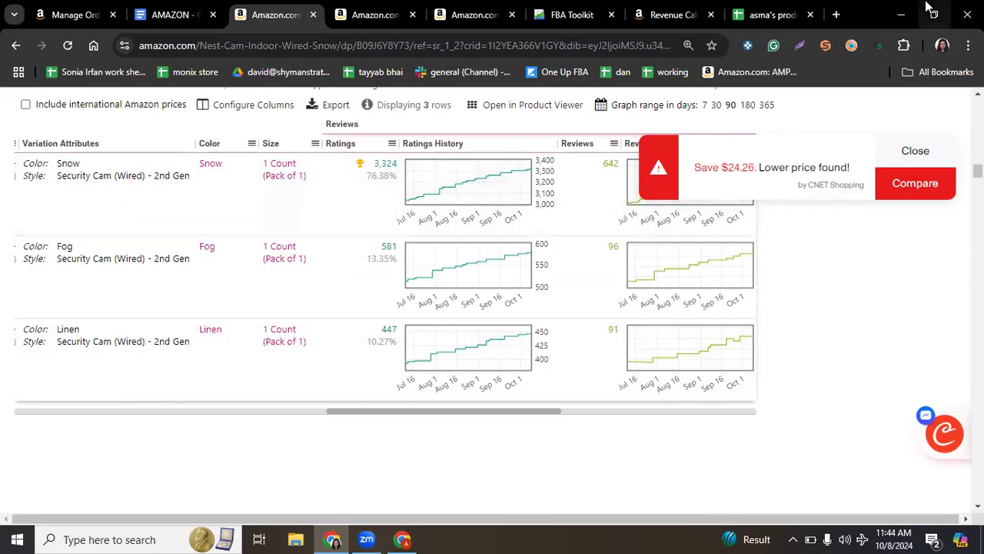
- Open a new browser tab and calculate 78/100 on Google
click(836, 15)
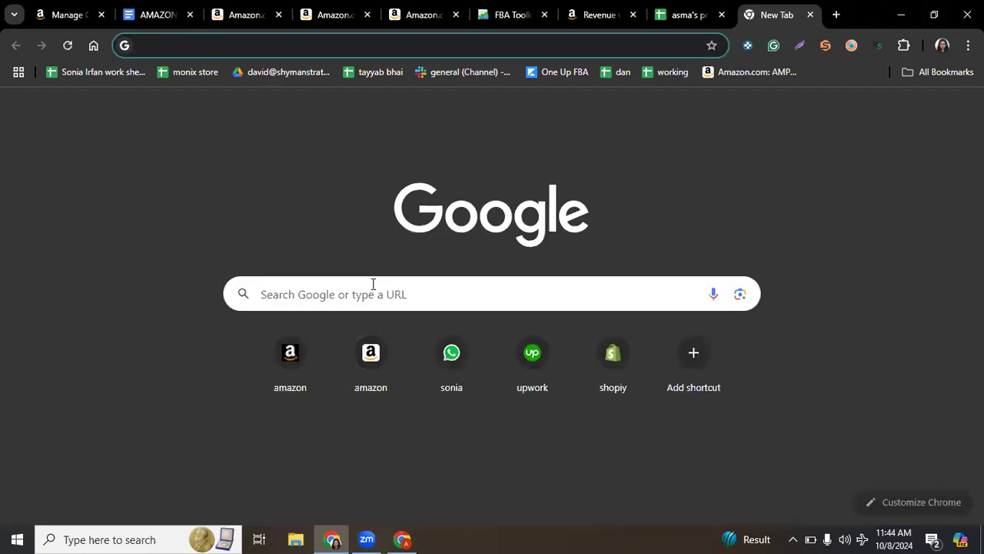
click(372, 285)
text(7)
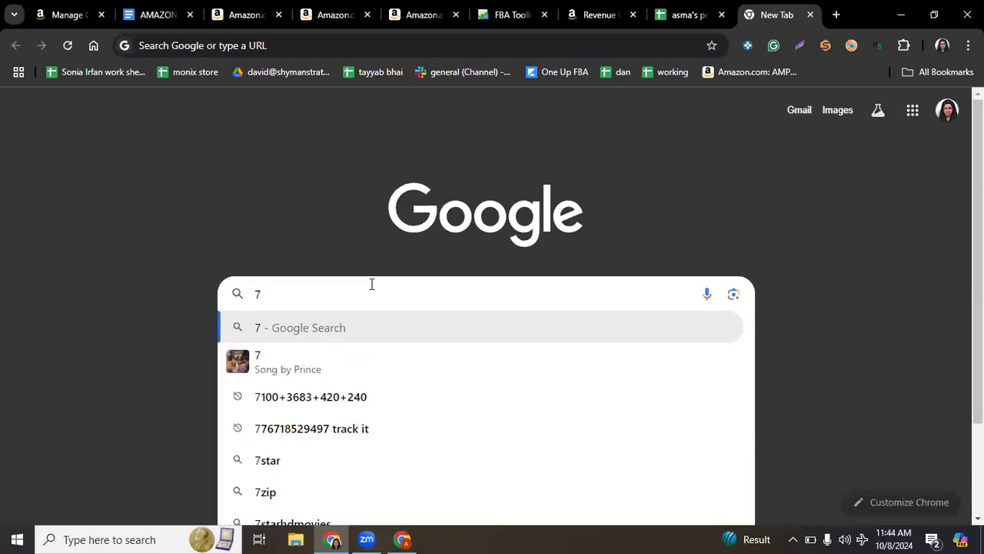
text(8/100)
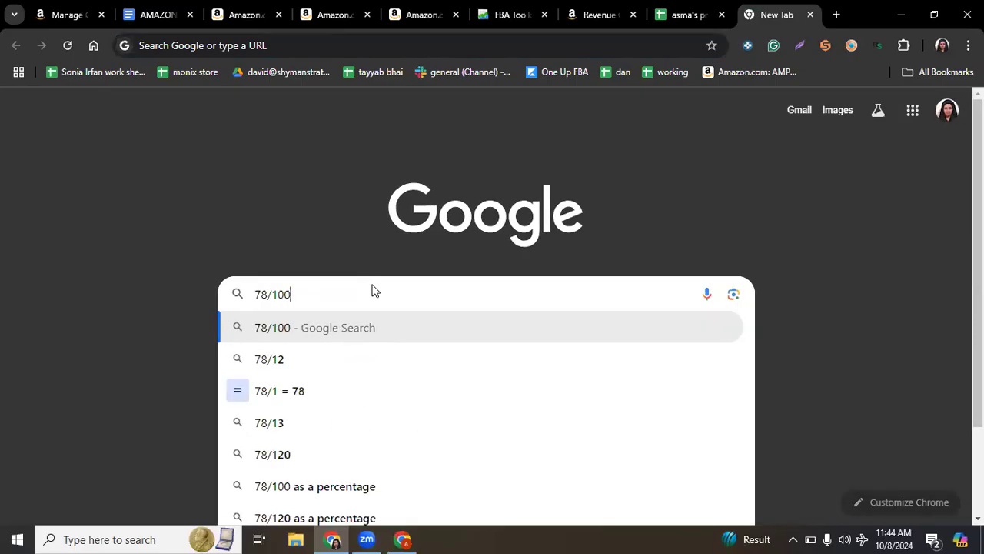
key(Return)
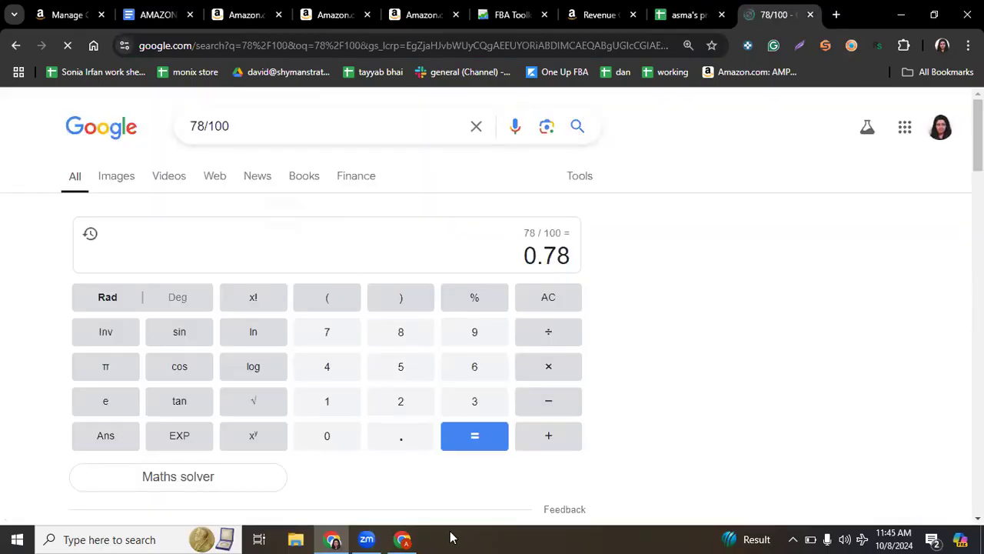
- Calculate .78 × 900 in the Google calculator, consulting FBA Toolkit's Grocery & Gourmet Food sales estimate along the way
click(405, 439)
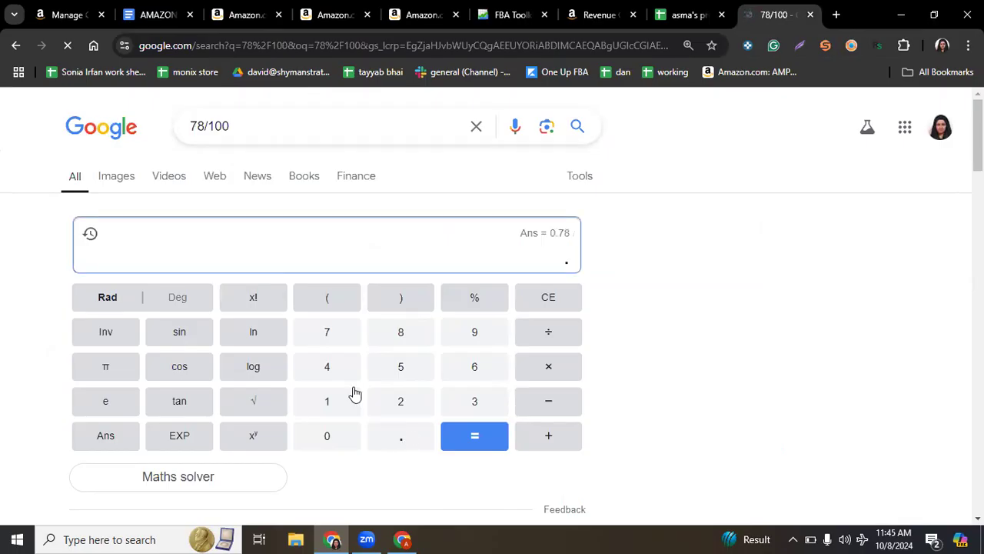
click(329, 330)
click(404, 339)
click(543, 374)
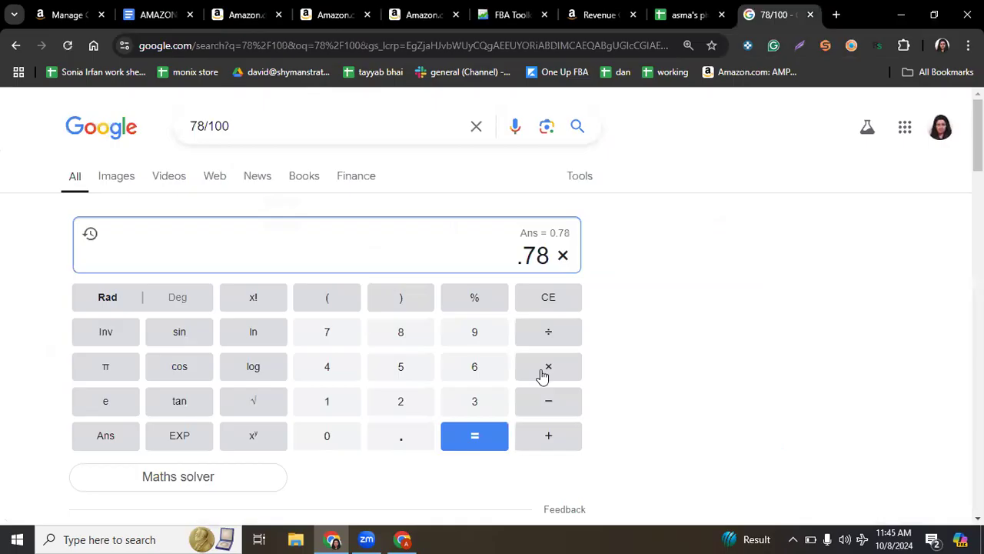
click(504, 15)
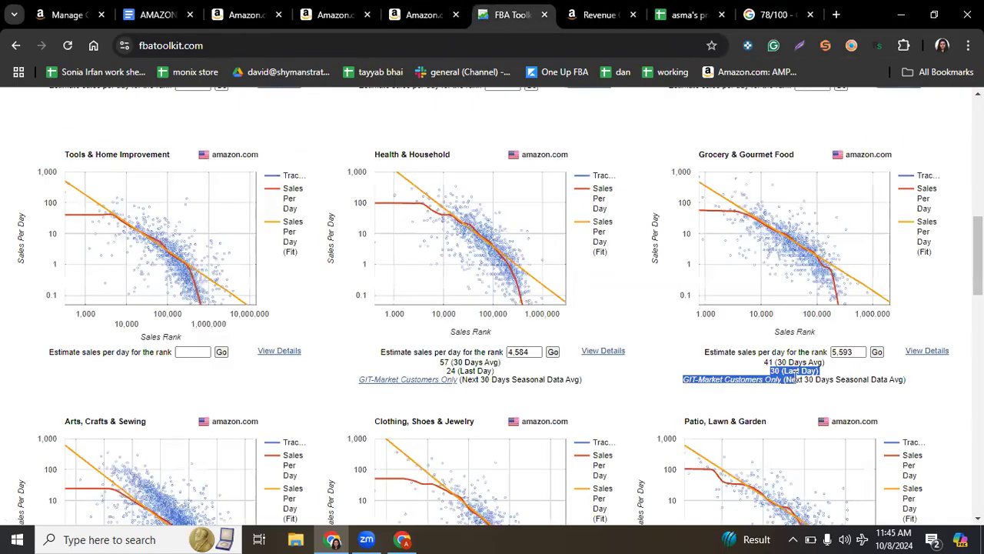
click(775, 14)
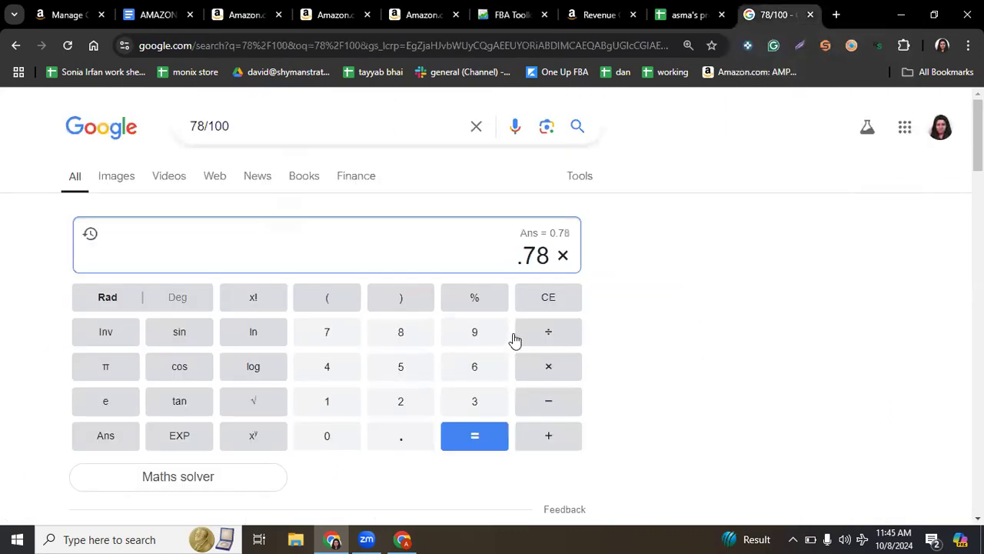
text(900)
key(Return)
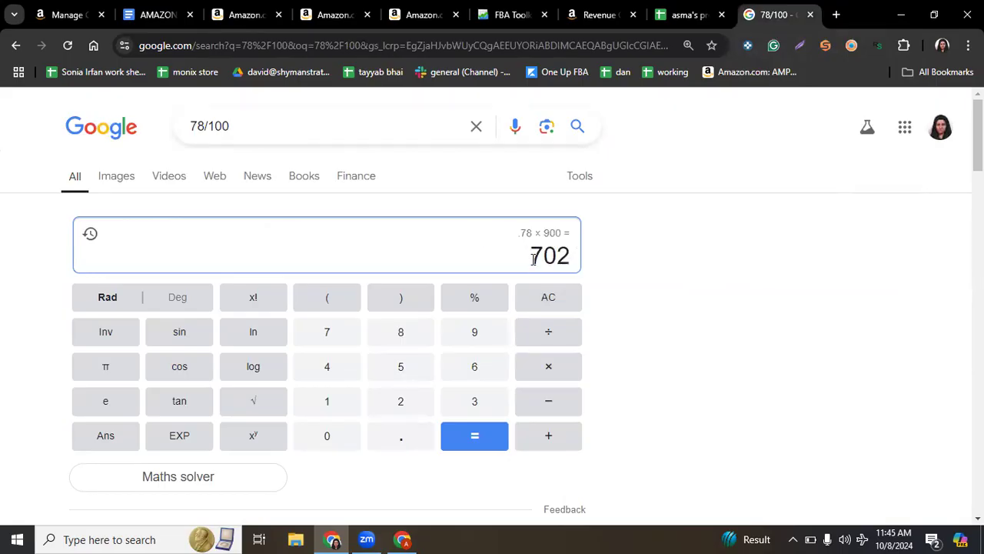
- Return to the Nest camera listing and point out its Snow color variation
click(423, 14)
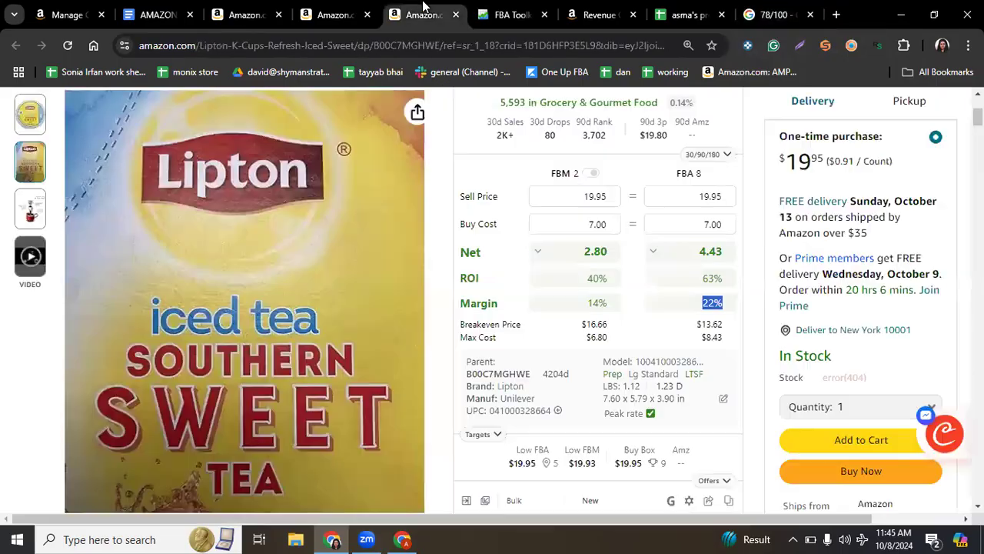
click(257, 10)
scroll(407, 260, up, 15)
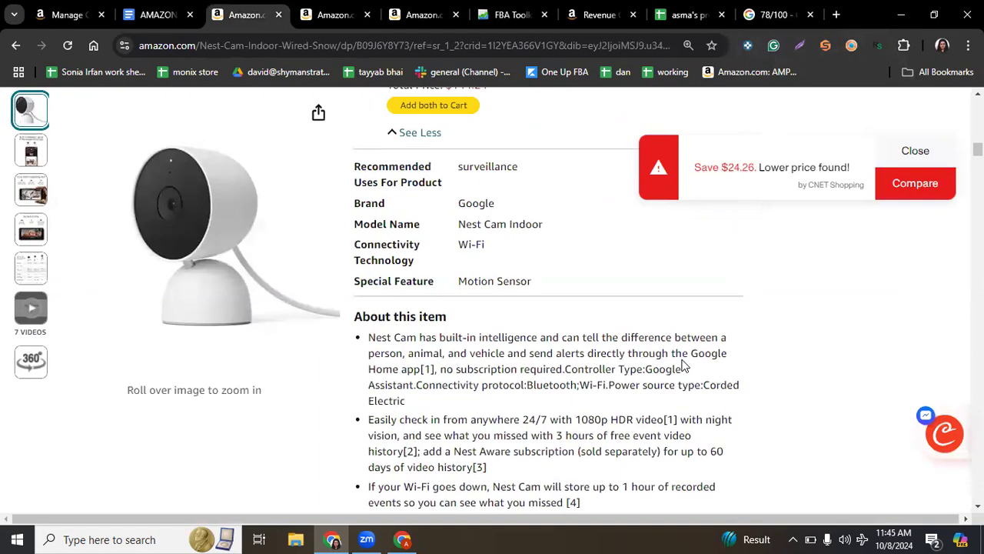
scroll(578, 417, down, 2)
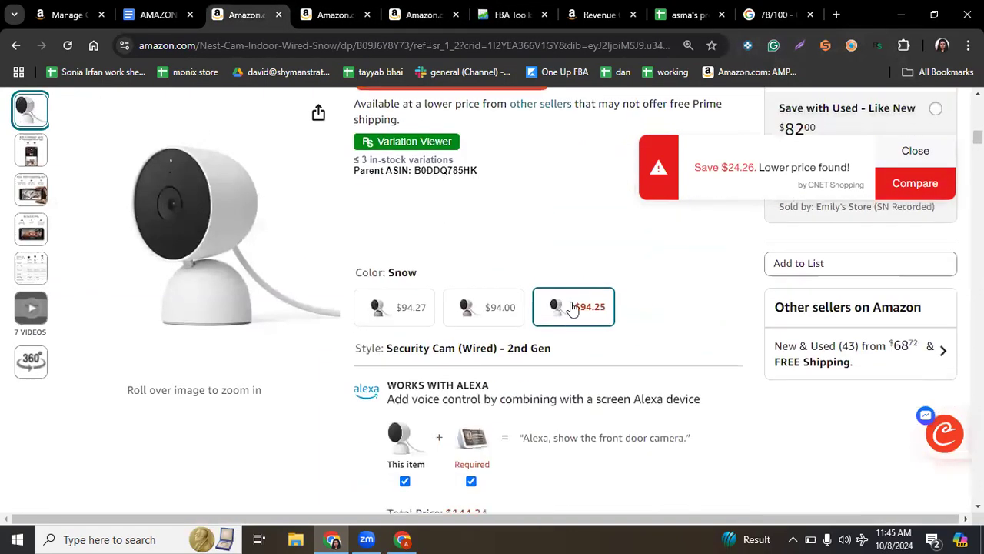
click(572, 305)
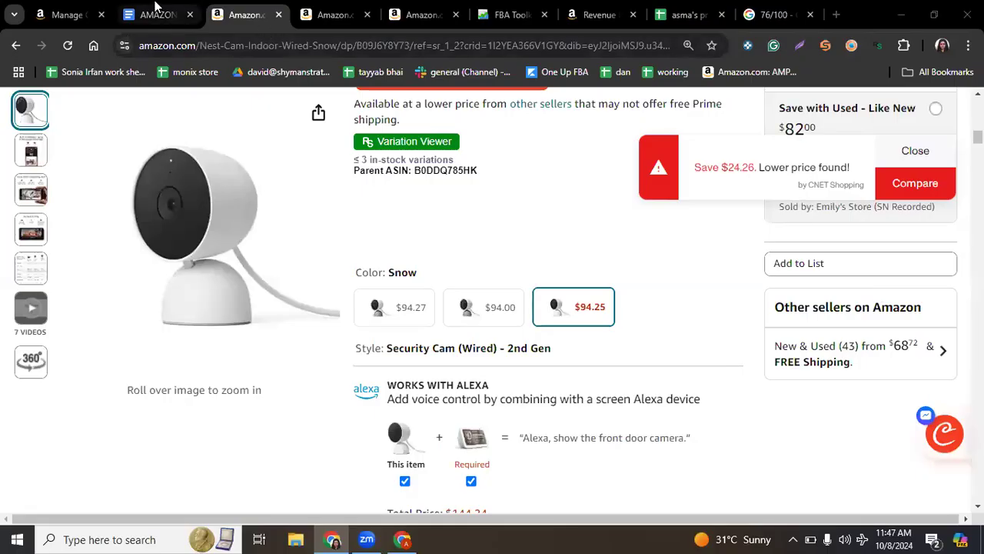
- Highlight the profit formula and its selling term in the AMAZON notes document
click(157, 9)
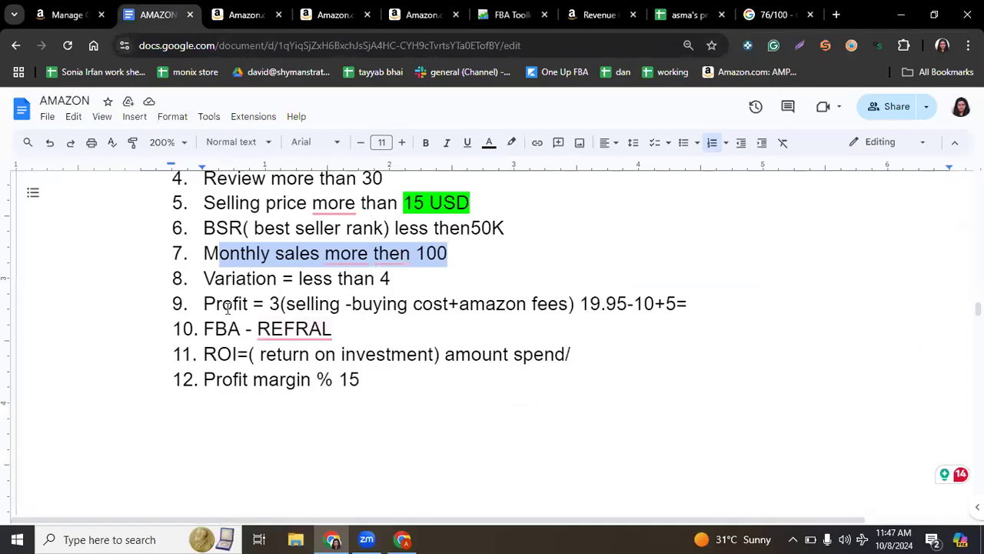
drag(264, 308, 575, 305)
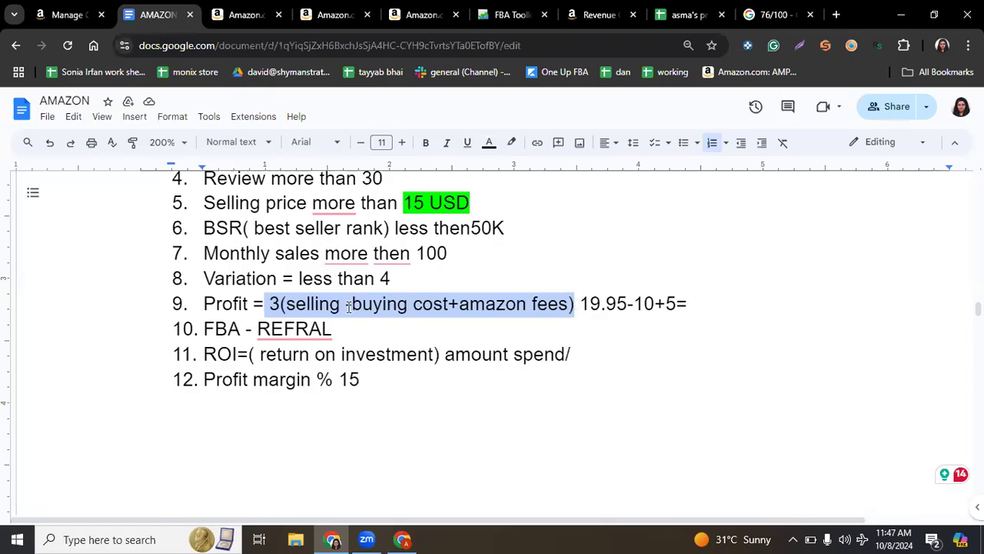
drag(286, 304, 339, 310)
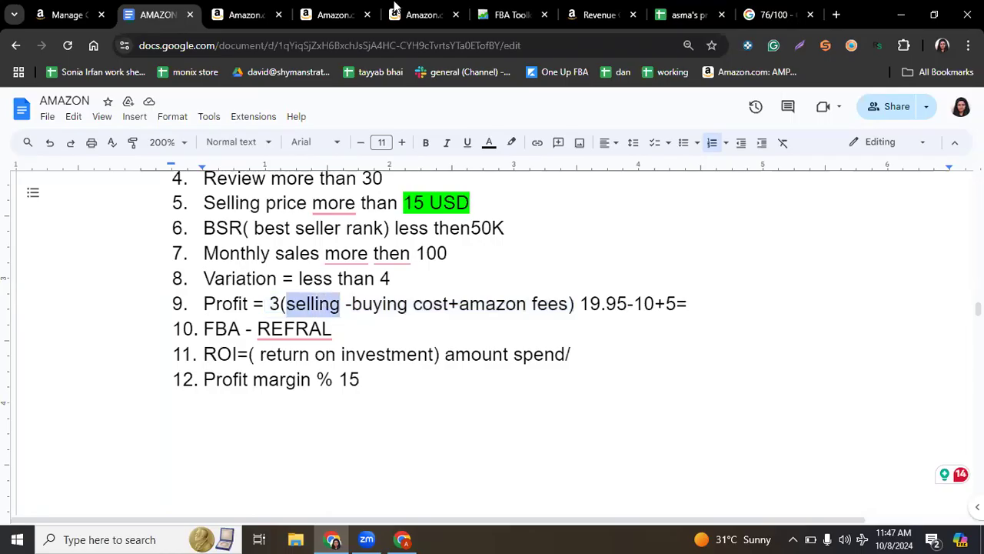
- Highlight the Lipton K-Cups one-time purchase price, and browse product prices in the B09J6Y8Y73 search results
click(422, 15)
scroll(509, 209, up, 2)
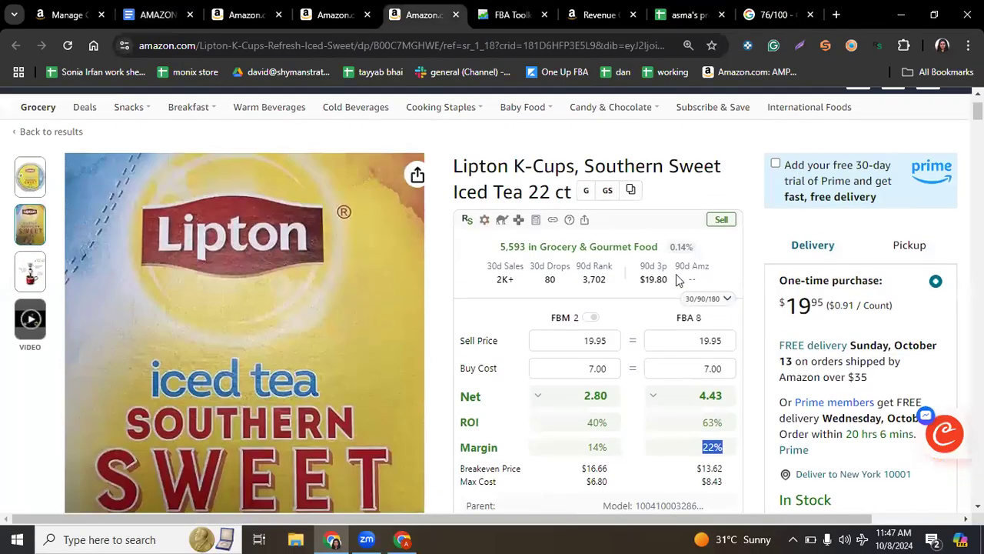
drag(786, 308, 815, 307)
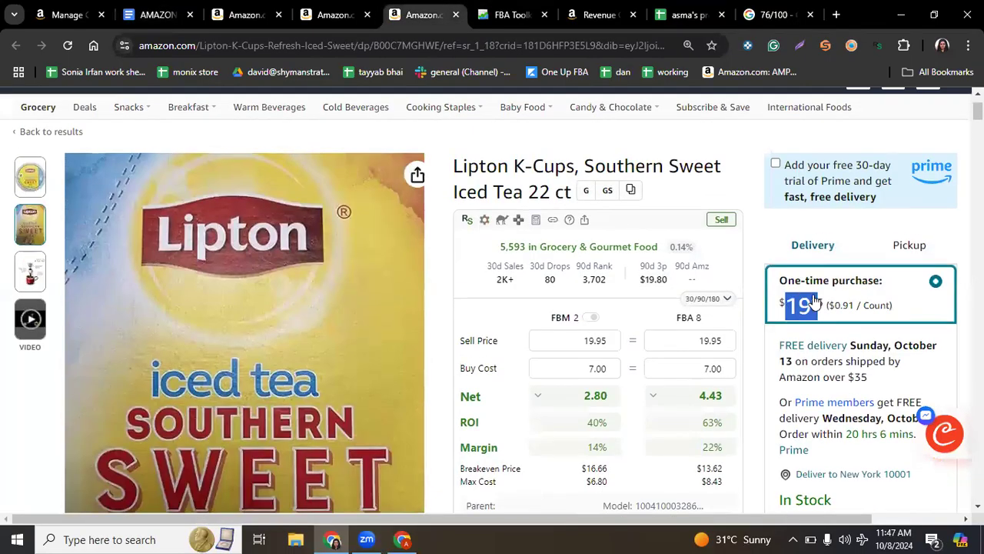
click(246, 14)
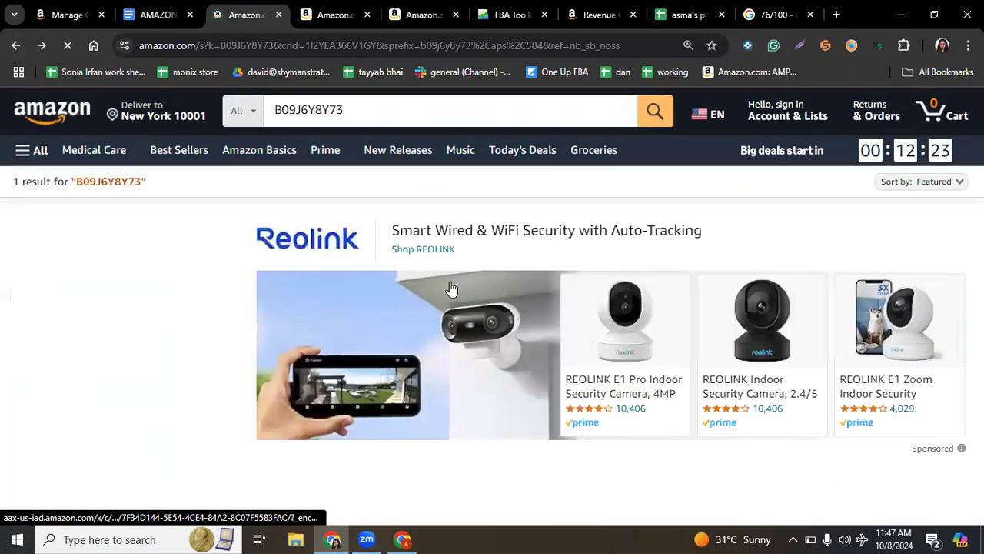
scroll(451, 292, down, 8)
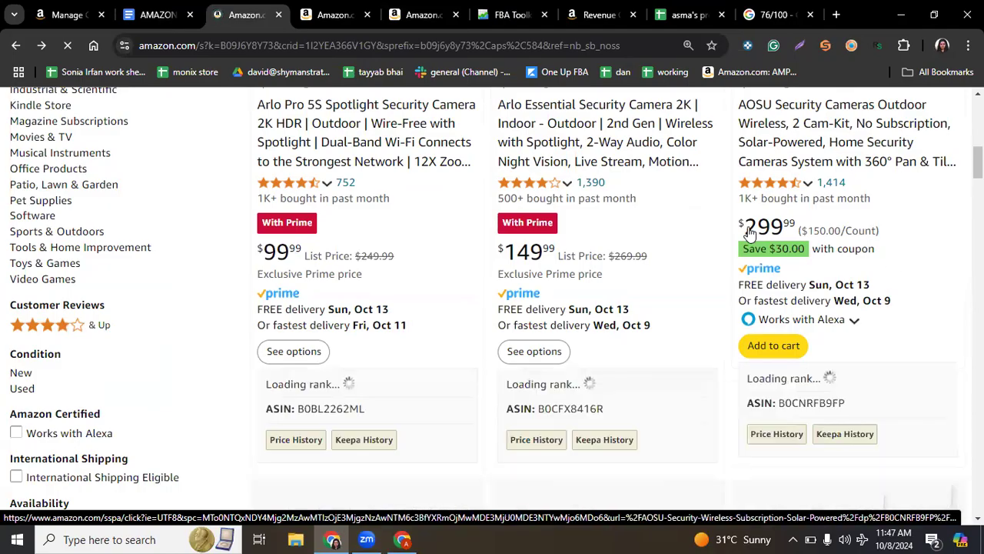
- Highlight the buying cost term of the profit formula in the AMAZON notes document
click(162, 13)
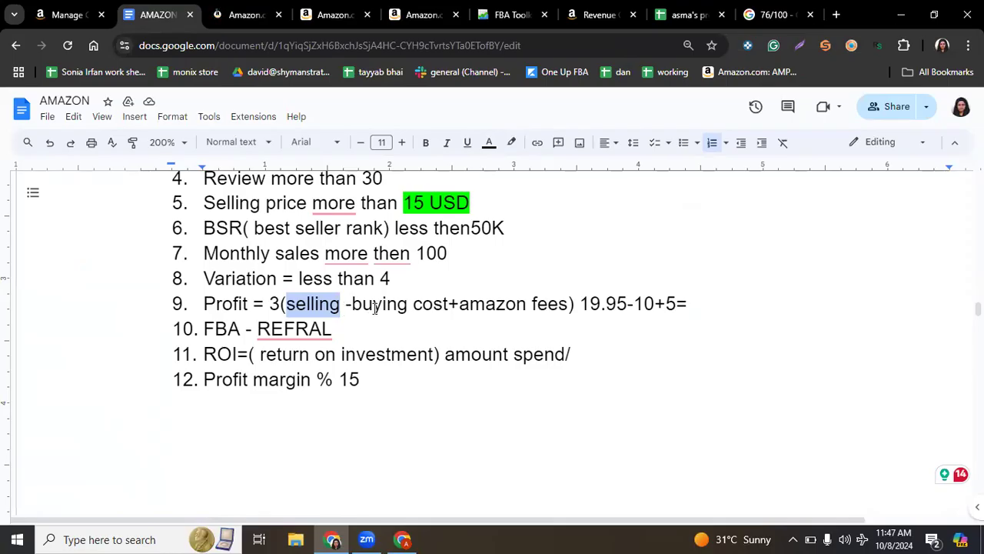
drag(353, 305, 448, 313)
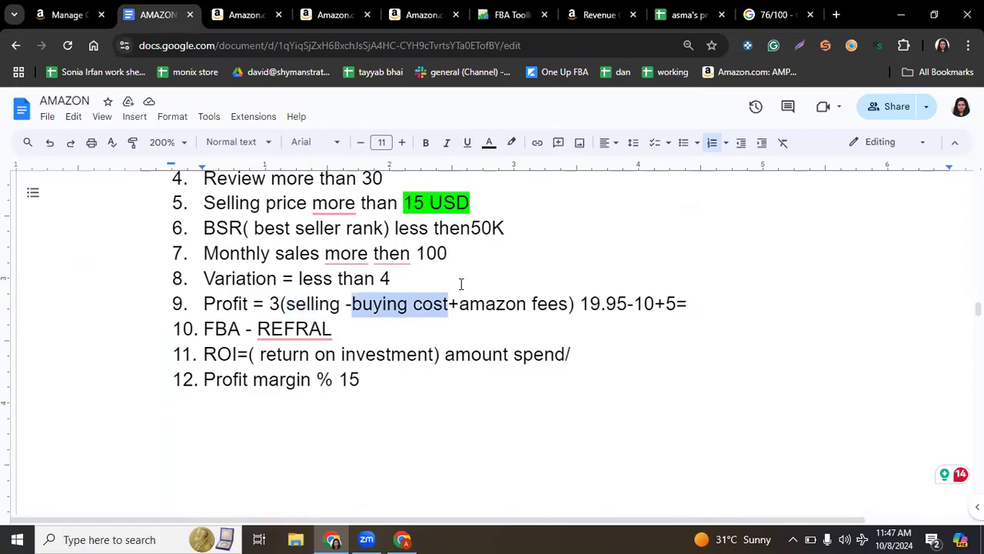
drag(574, 303, 398, 298)
drag(400, 299, 354, 300)
click(354, 302)
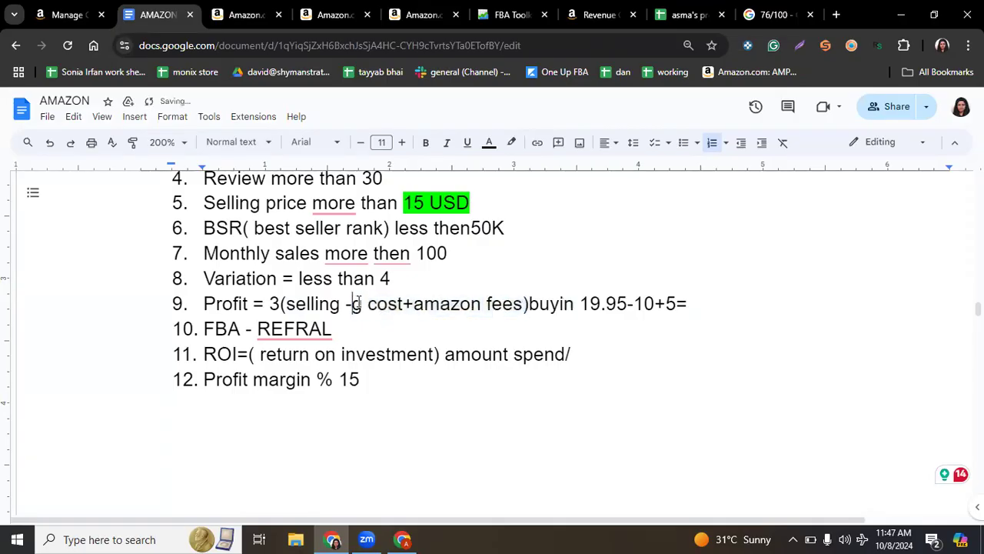
click(48, 143)
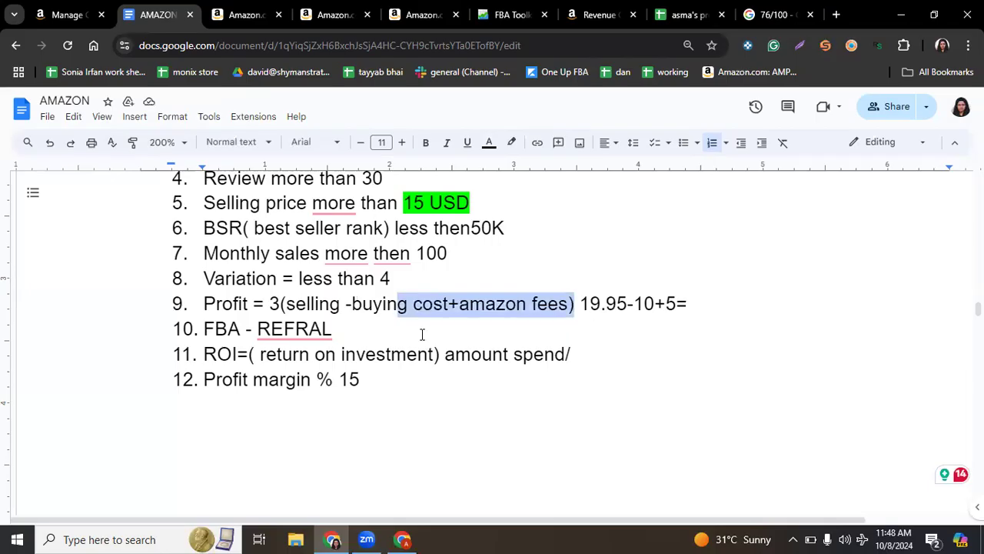
- Highlight "buying cost+amazon fees" in the profit formula and point out the FBA and REFRAL fees in the notes
drag(353, 306, 571, 304)
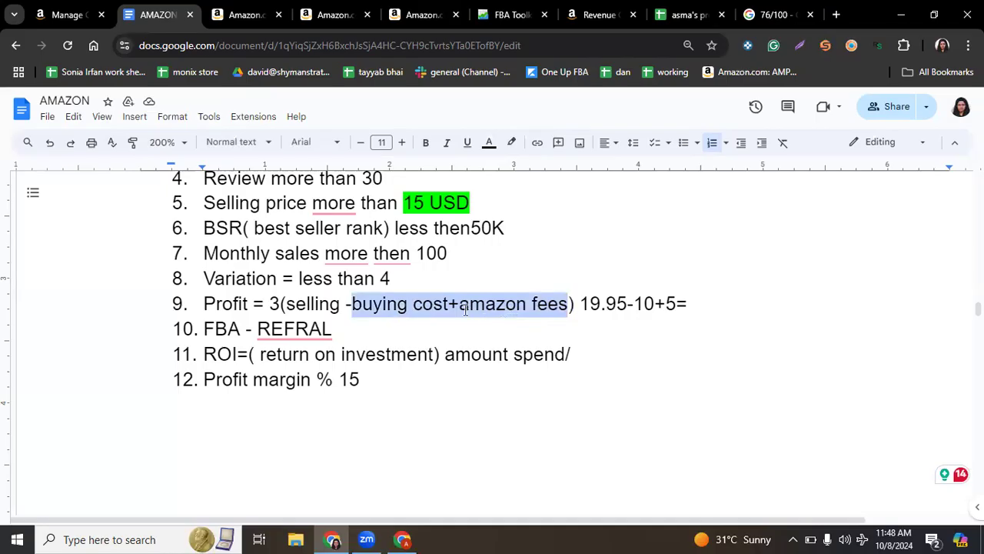
click(550, 301)
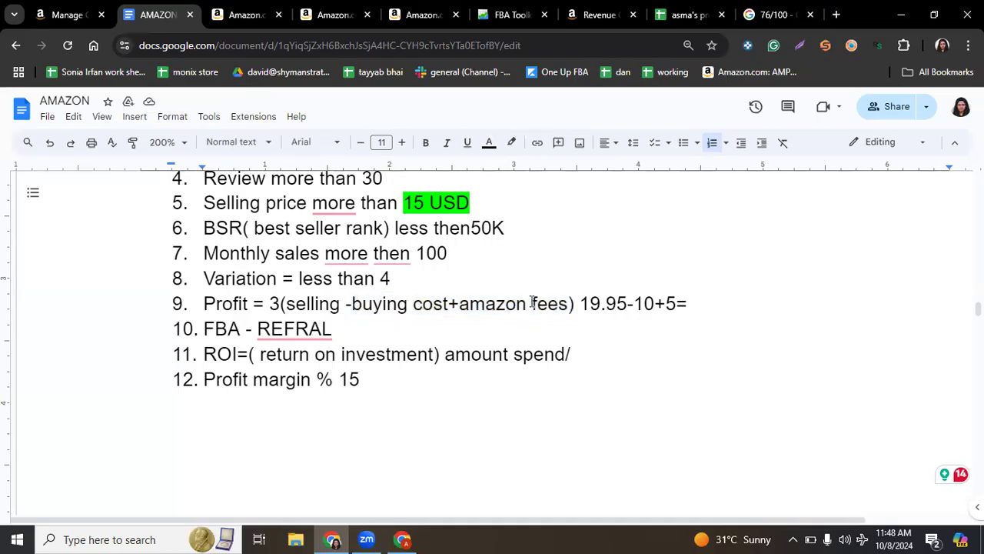
drag(246, 328, 197, 329)
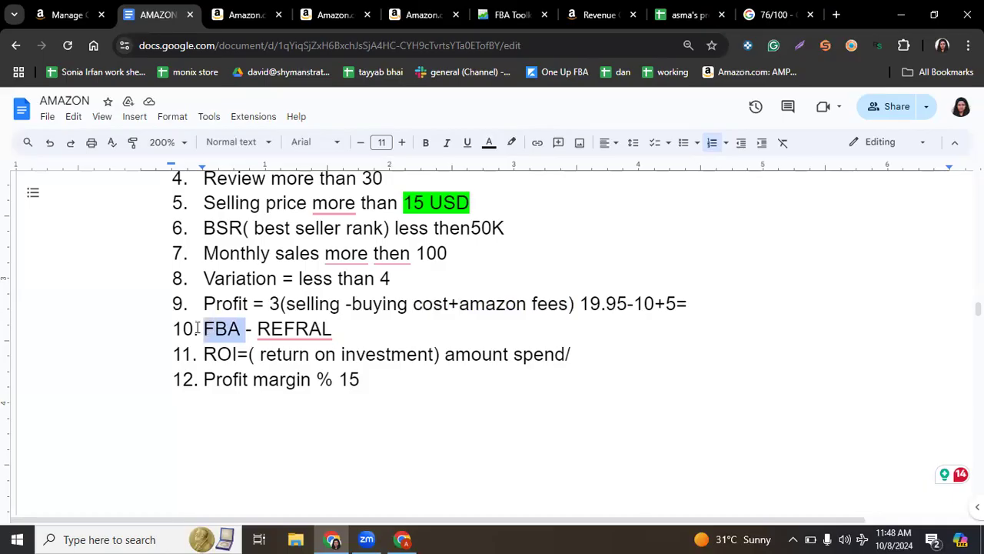
click(330, 328)
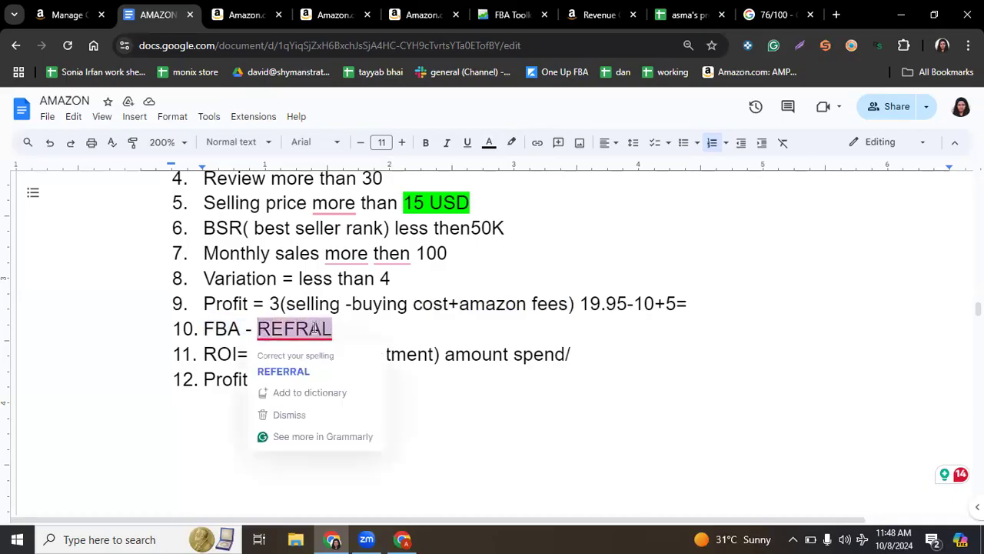
- Replace the B09J6Y8Y73 search on Amazon with a search for "lipton" and browse the tea results
click(324, 13)
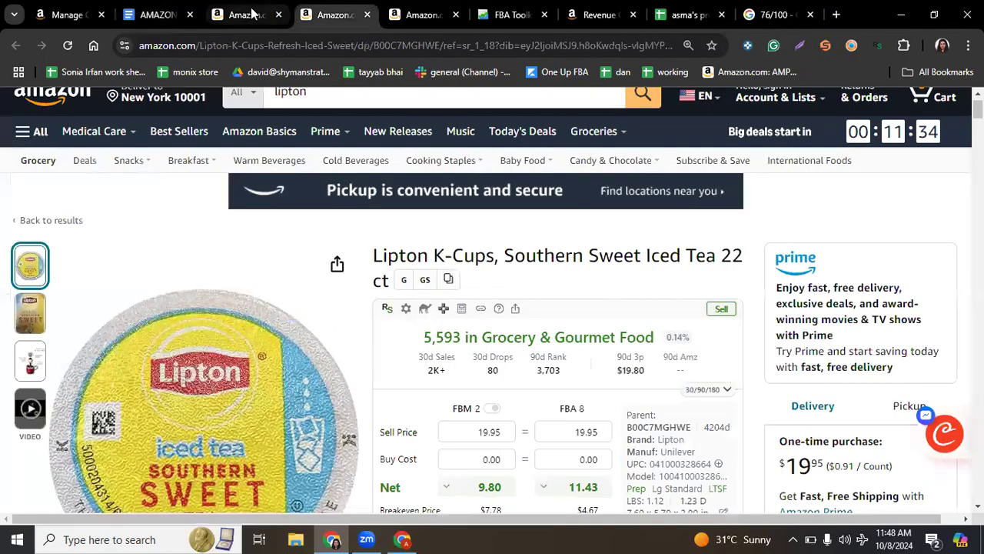
click(253, 14)
scroll(397, 142, up, 2)
scroll(397, 138, up, 3)
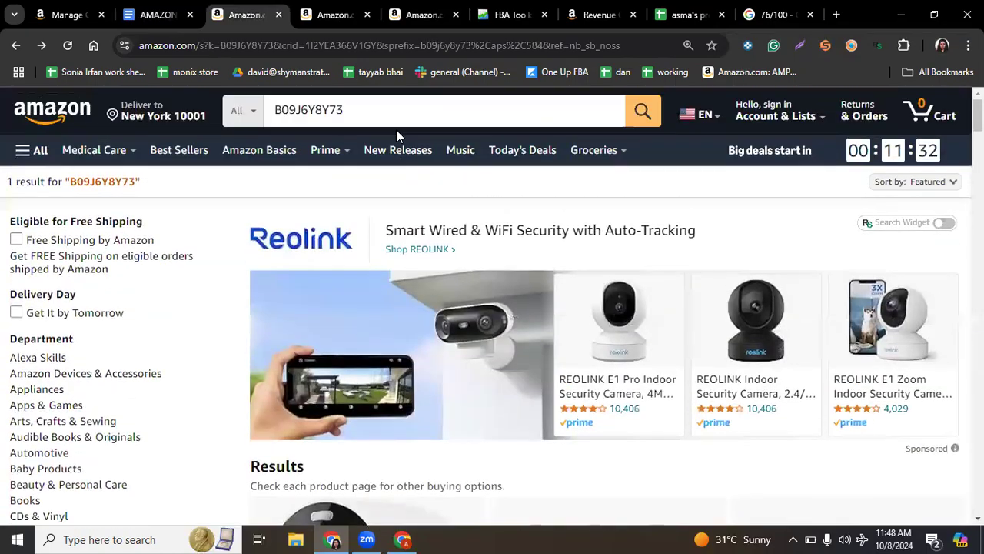
scroll(354, 127, down, 2)
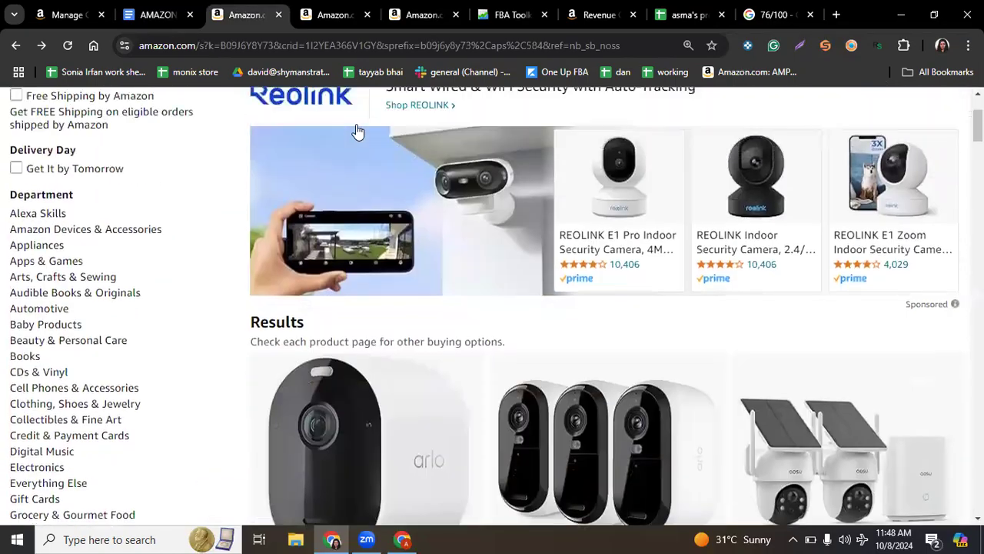
scroll(346, 127, up, 2)
click(347, 115)
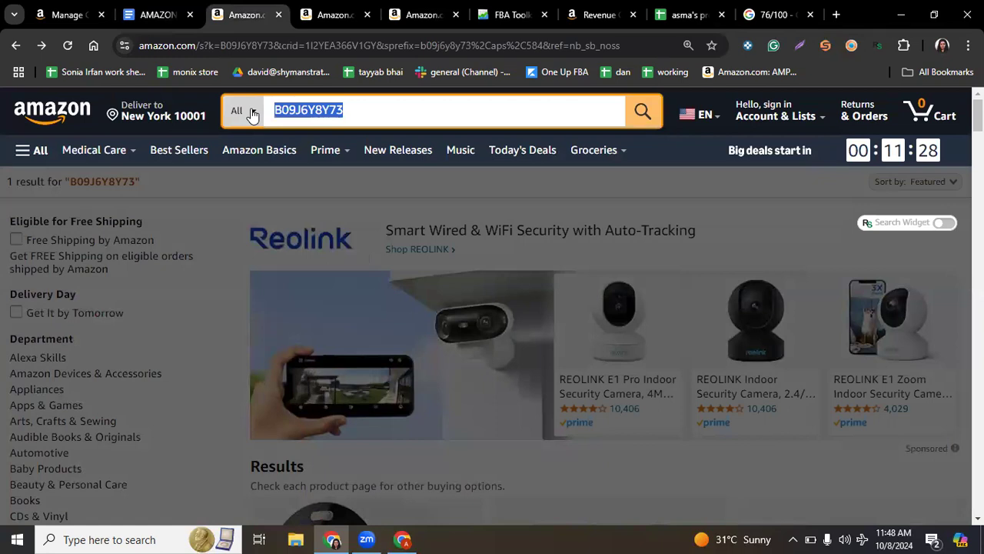
key(BackSpace)
text(lipton)
key(Return)
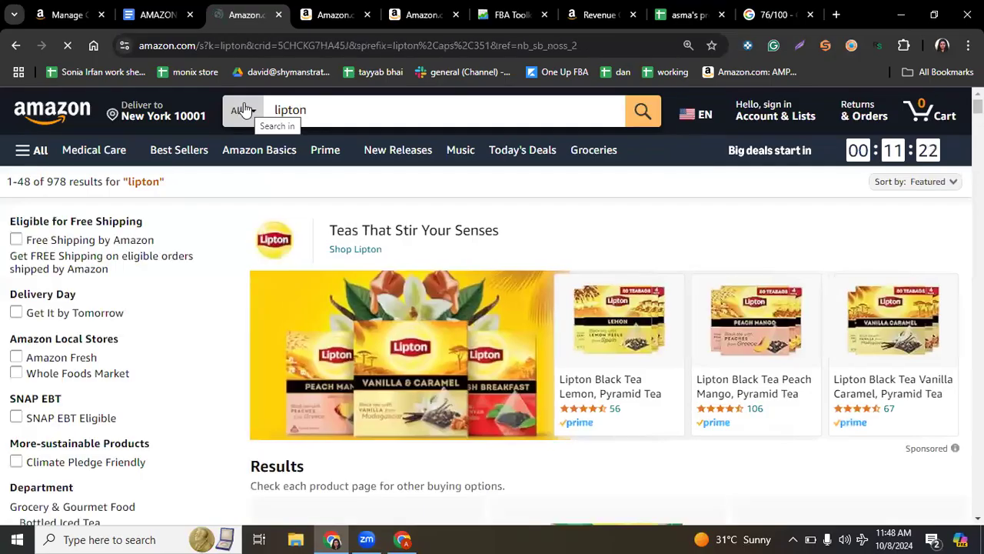
scroll(749, 222, down, 3)
scroll(554, 240, down, 3)
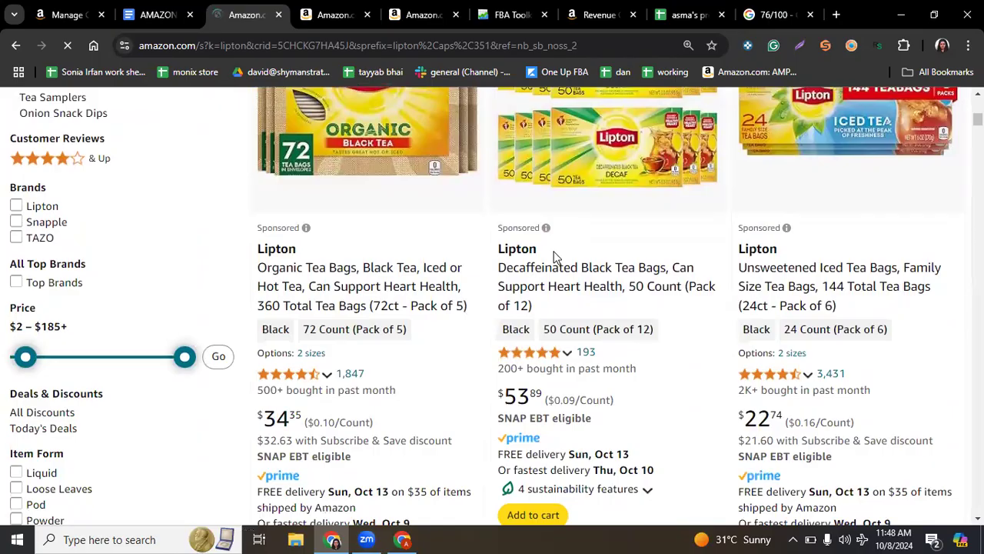
scroll(555, 256, down, 1)
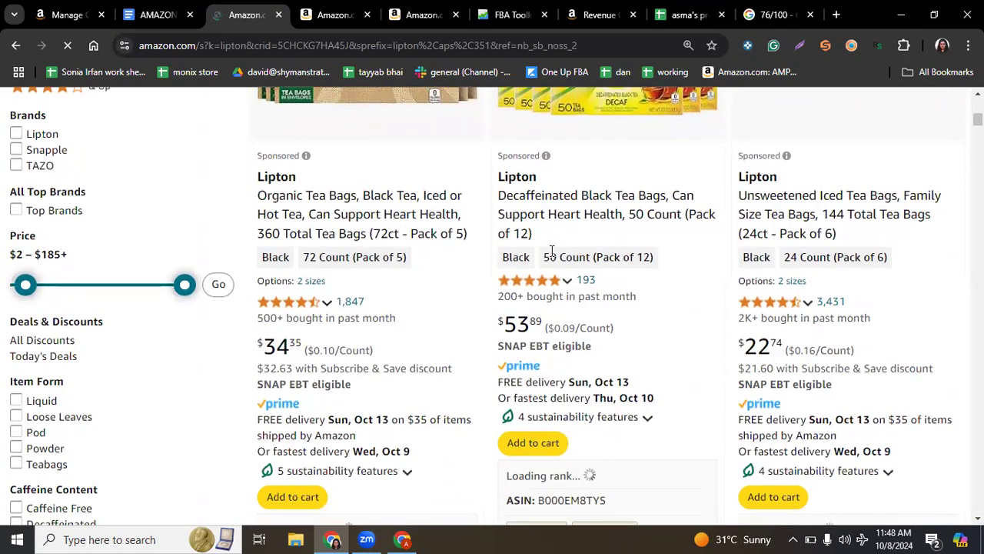
- Correct the spelling of REFRAL to REFERRAL in the AMAZON notes document and highlight FBA on the same line
scroll(552, 250, down, 2)
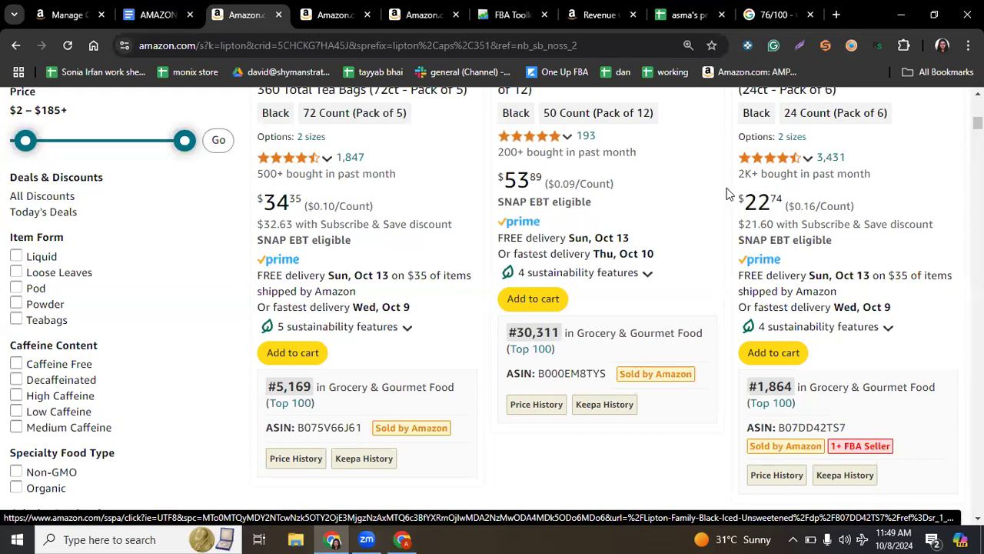
click(158, 14)
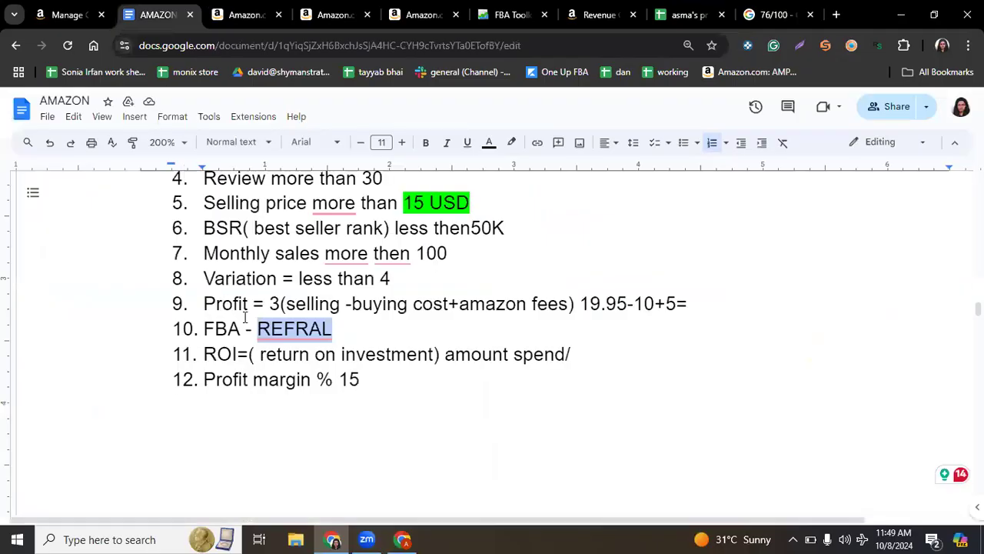
mouse_move(327, 329)
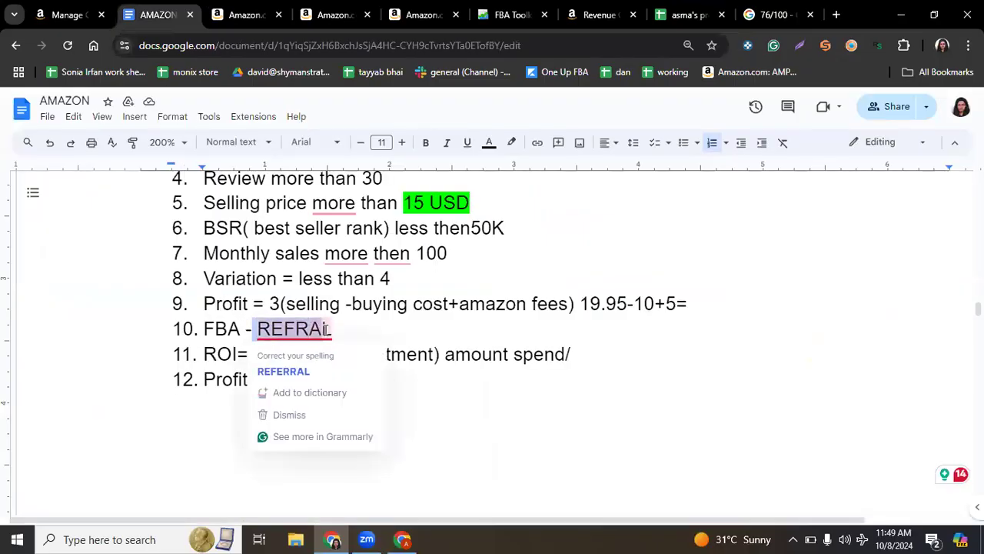
click(293, 372)
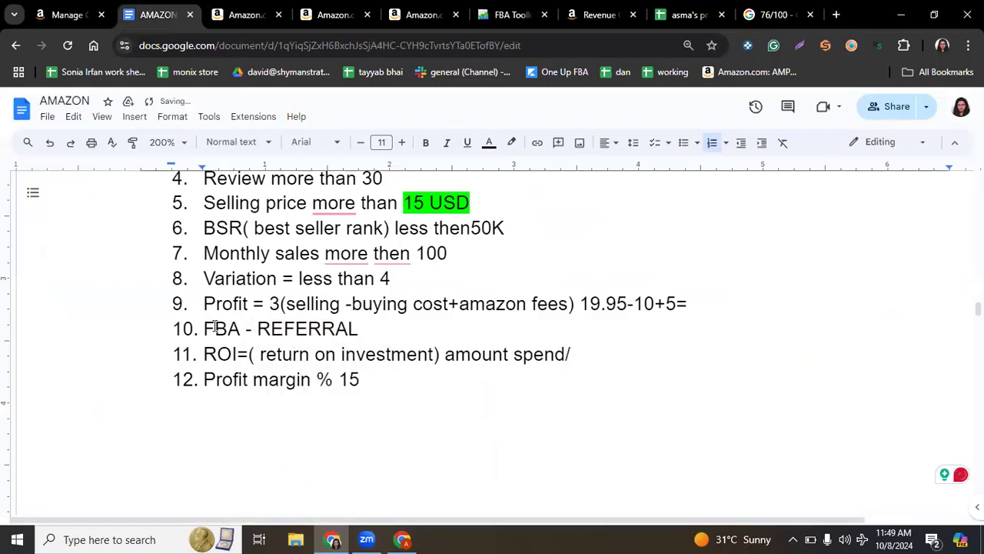
drag(245, 328, 202, 330)
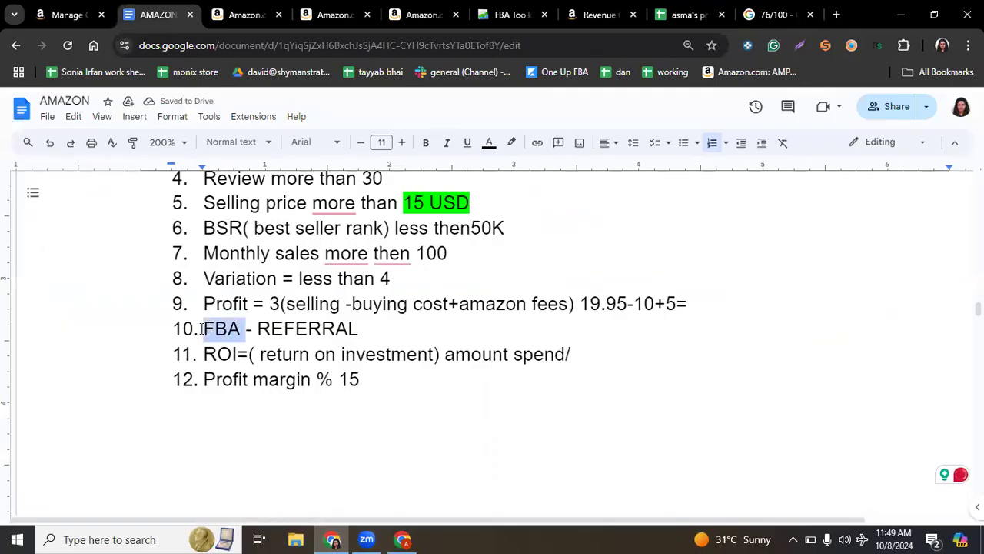
- Show the Lipton K-Cups listing and review the FBA and FBM fulfillment diagrams in the AMAZON notes document
click(400, 17)
click(337, 14)
scroll(336, 307, down, 2)
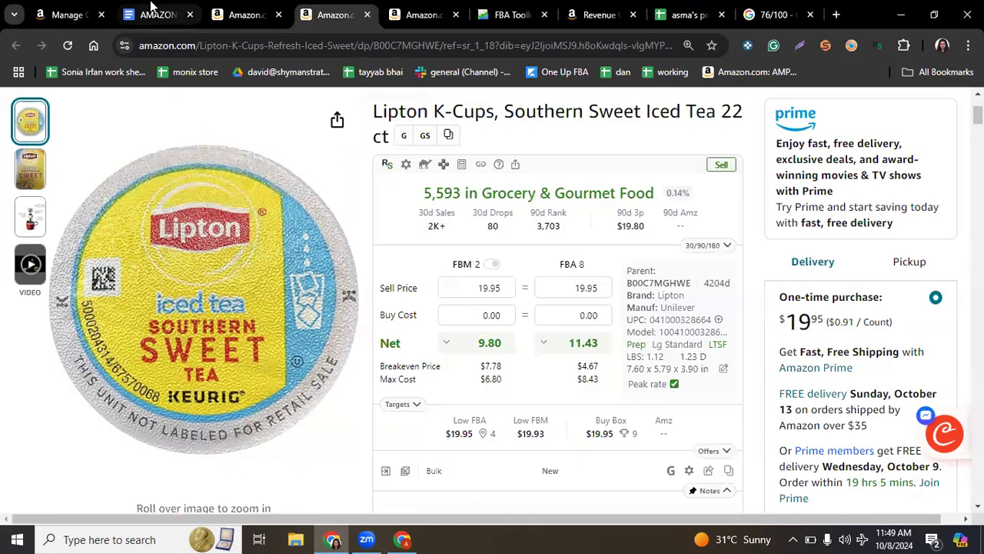
click(152, 9)
scroll(429, 230, up, 10)
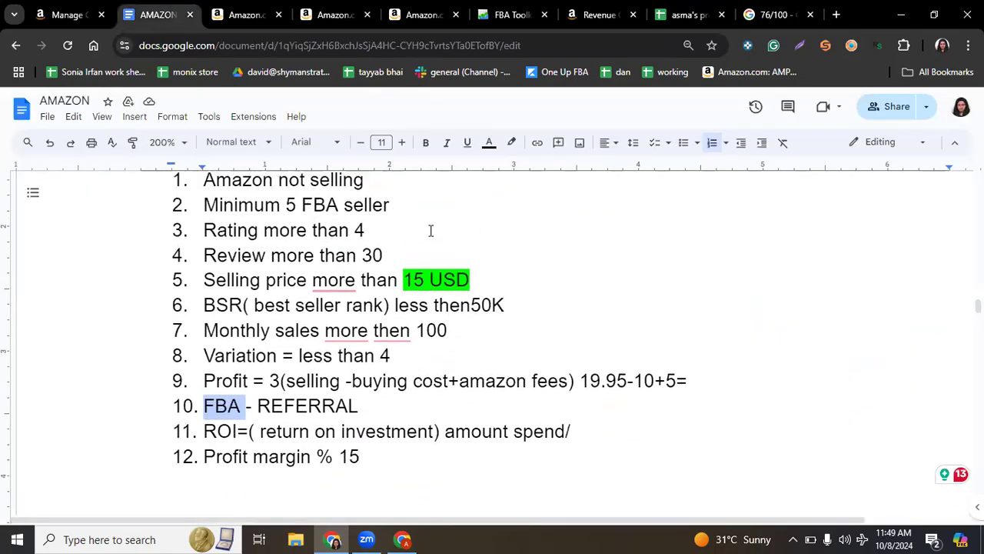
scroll(429, 229, down, 5)
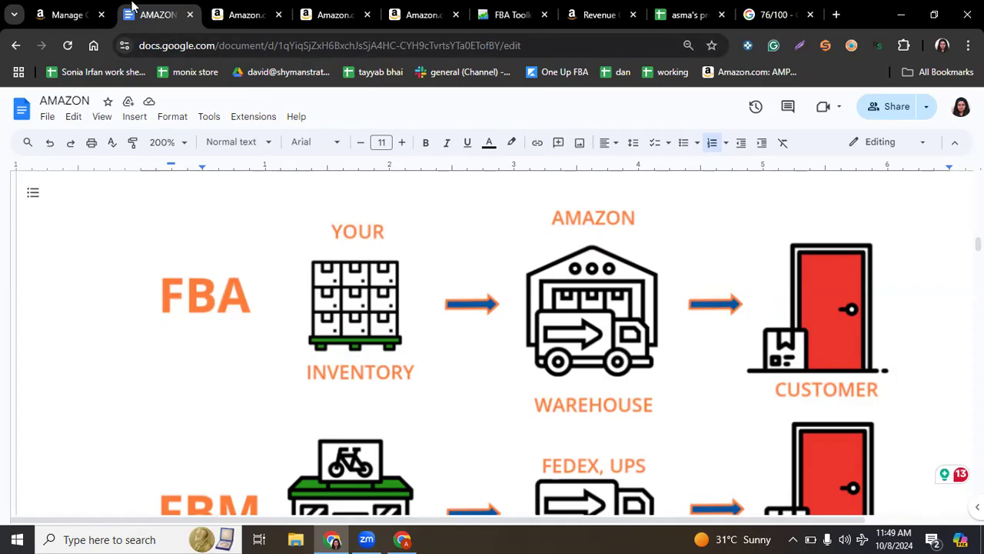
- Highlight the FBA and REFERRAL fee terms in turn in item 10 of the notes
scroll(224, 195, down, 20)
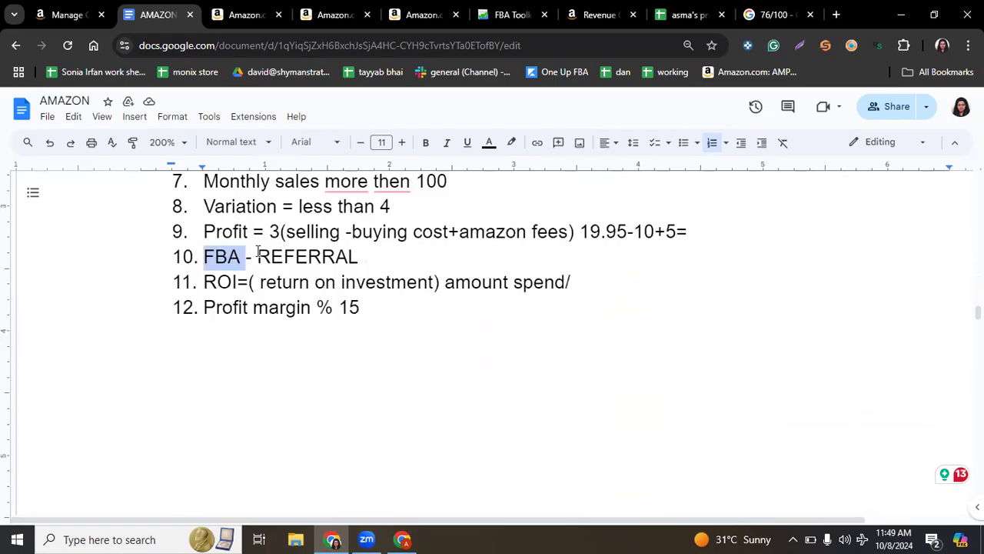
drag(258, 253, 364, 257)
drag(247, 258, 203, 259)
drag(257, 264, 360, 264)
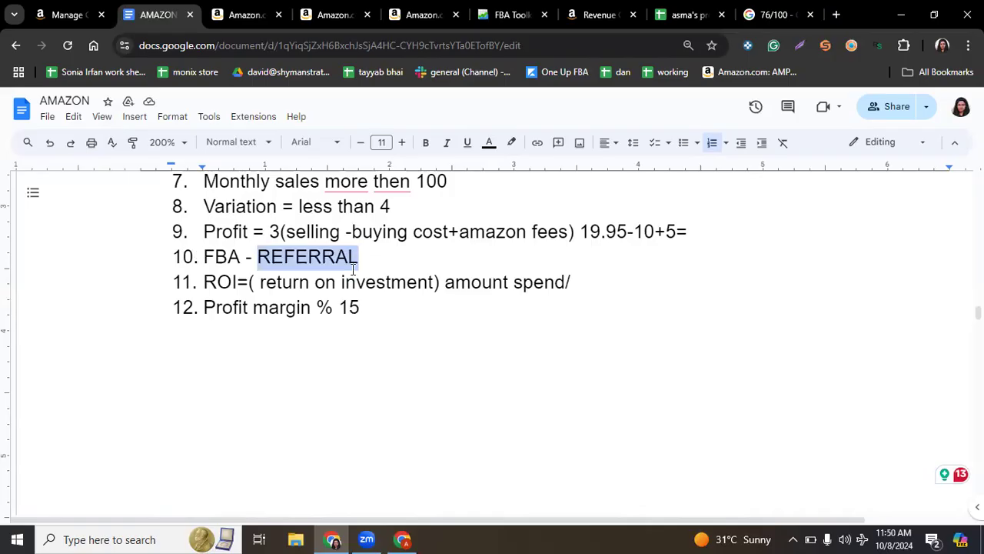
- Copy the parent ASIN B00C7MGHWE from the Lipton K-Cups, Southern Sweet Iced Tea listing
click(323, 8)
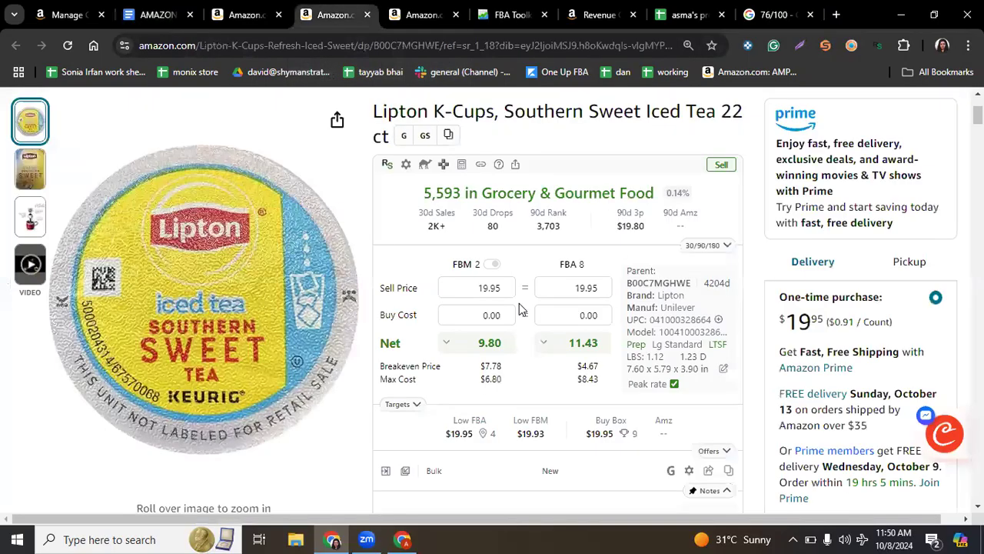
click(250, 14)
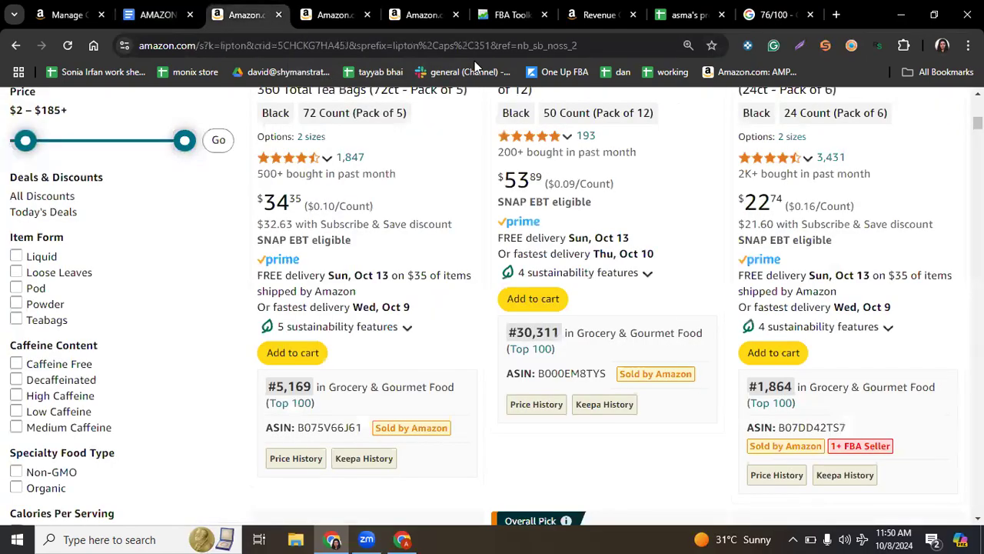
click(323, 11)
scroll(505, 286, down, 1)
scroll(505, 286, down, 4)
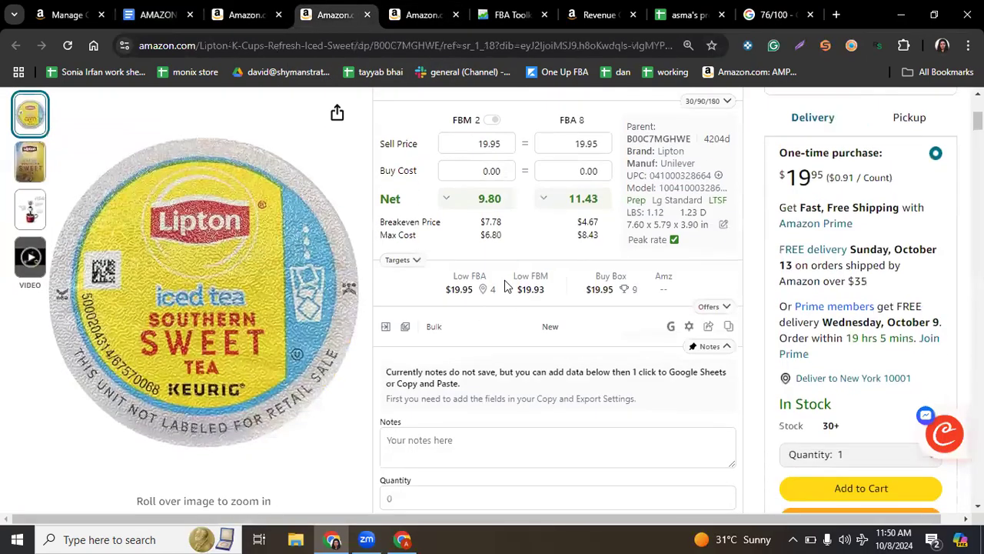
scroll(505, 286, up, 5)
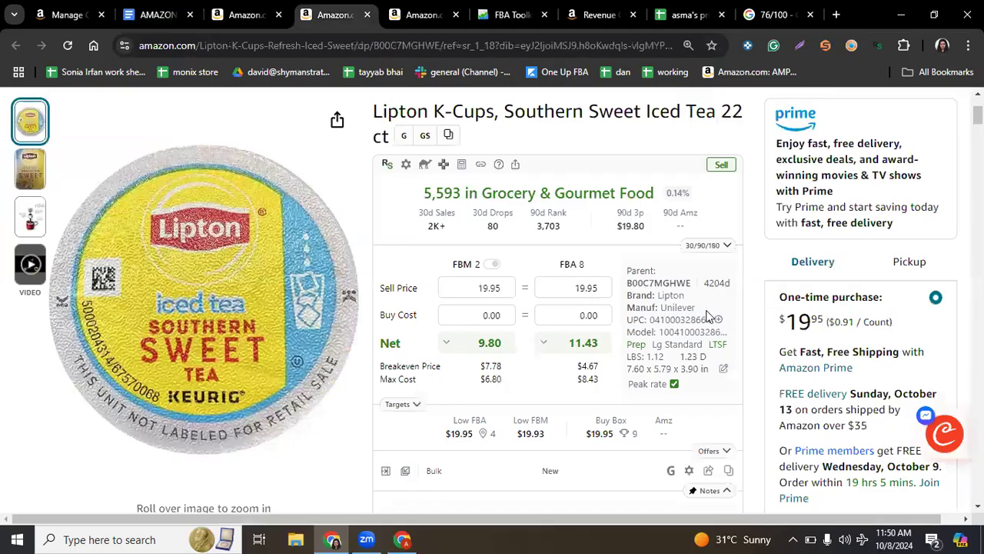
click(681, 283)
double_click(623, 283)
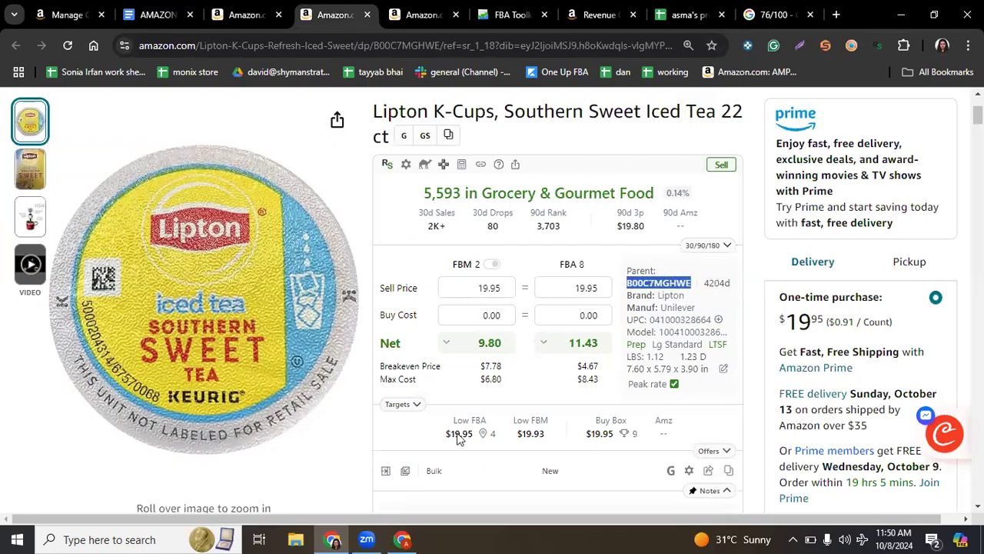
- Switch to the Amazon Revenue Calculator and replace the BodyBio Tudca product with an empty product search
click(599, 15)
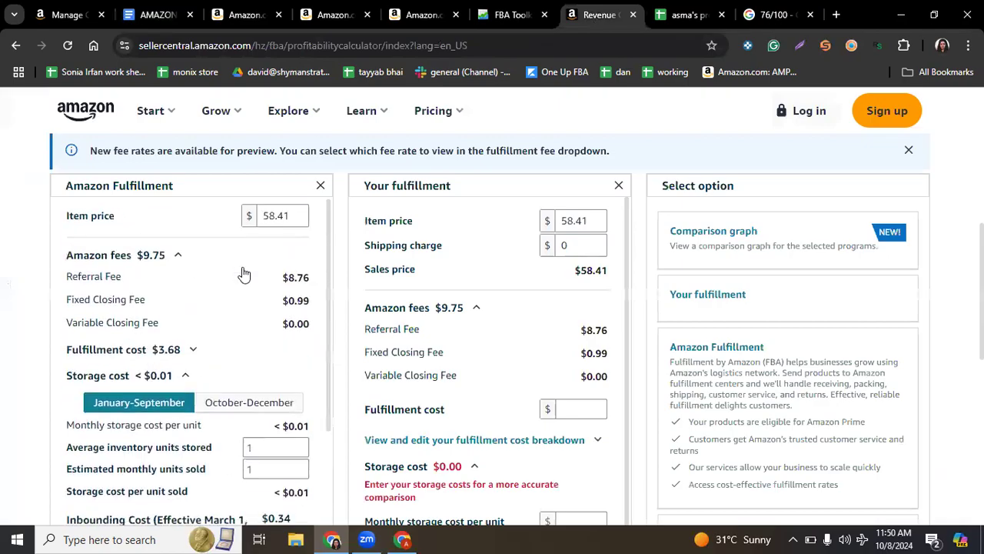
scroll(428, 254, up, 5)
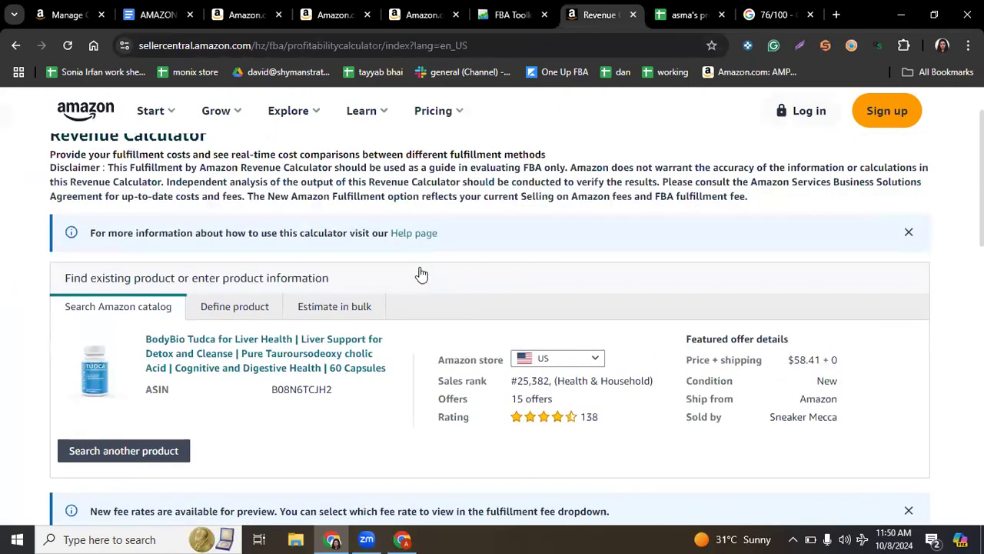
scroll(421, 274, down, 1)
right_click(134, 380)
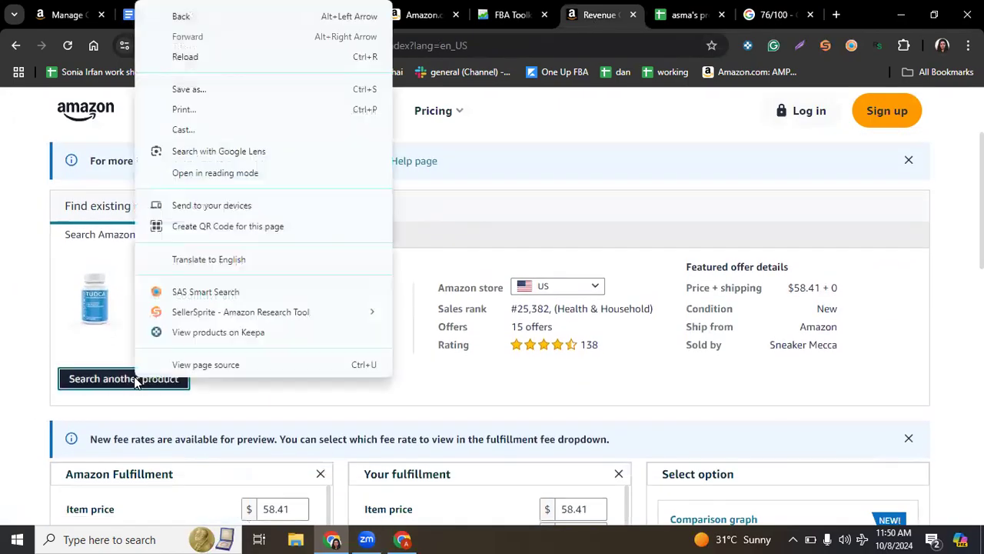
click(154, 379)
click(115, 381)
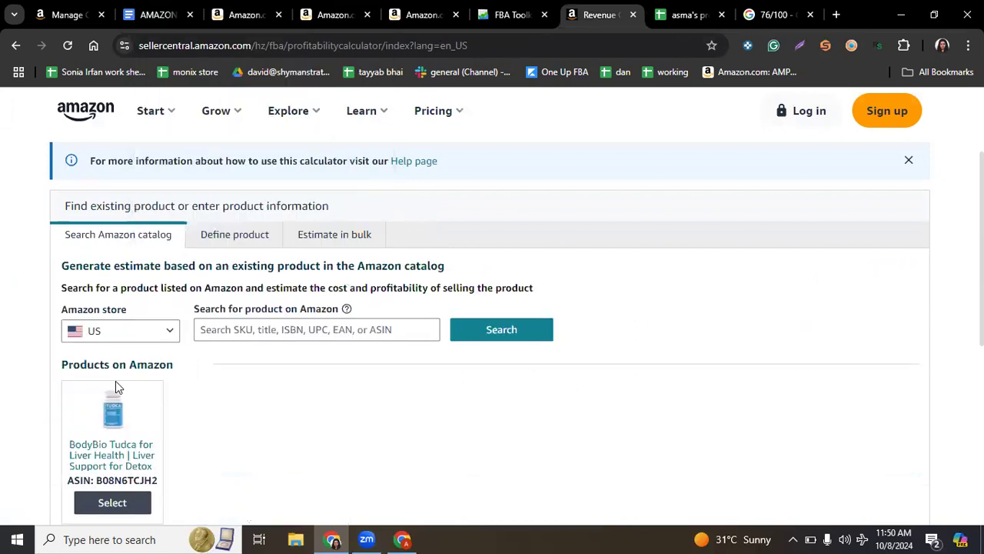
- Try to search the US catalog with the pasted text "B00C7MGHWE Click to Copy Active ASIN"
click(246, 329)
key(ctrl+v)
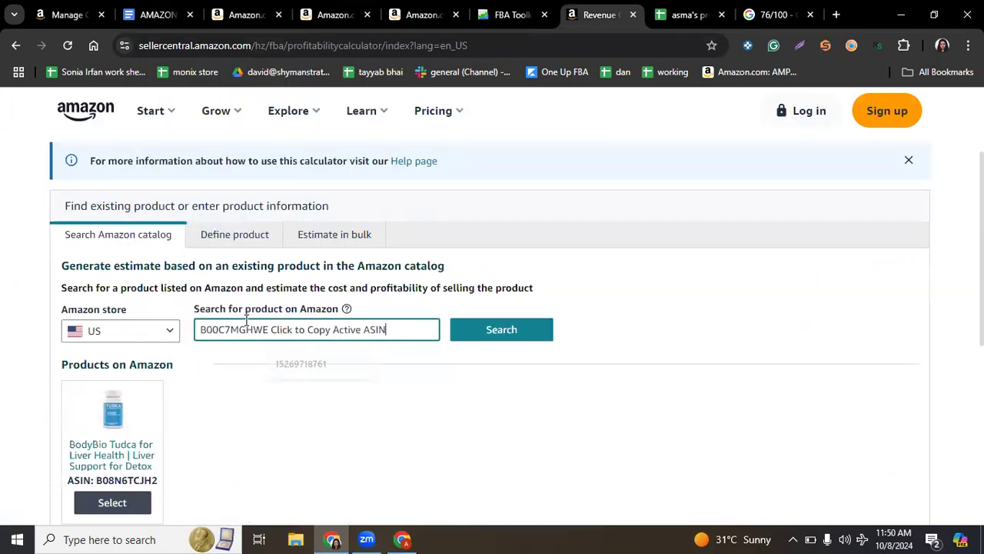
click(492, 339)
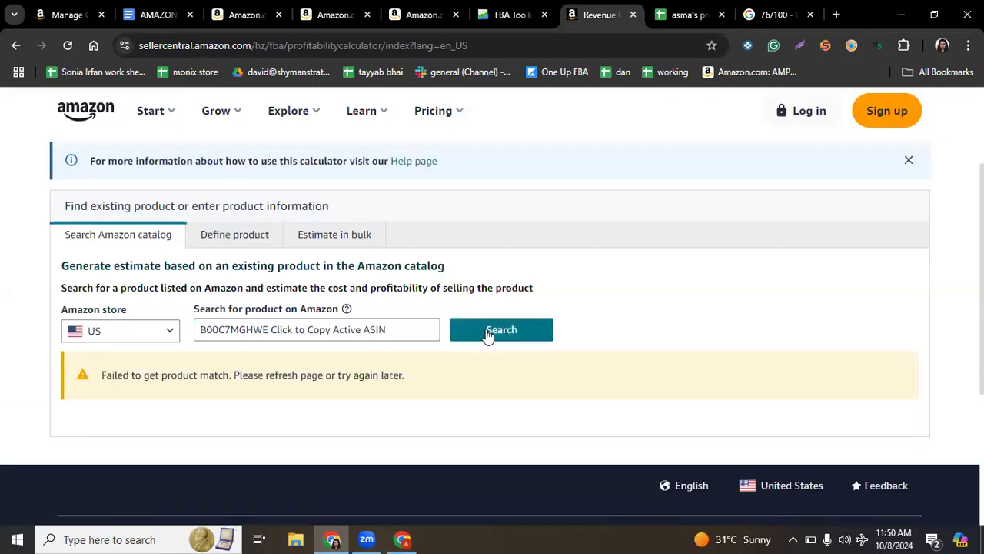
scroll(438, 325, down, 1)
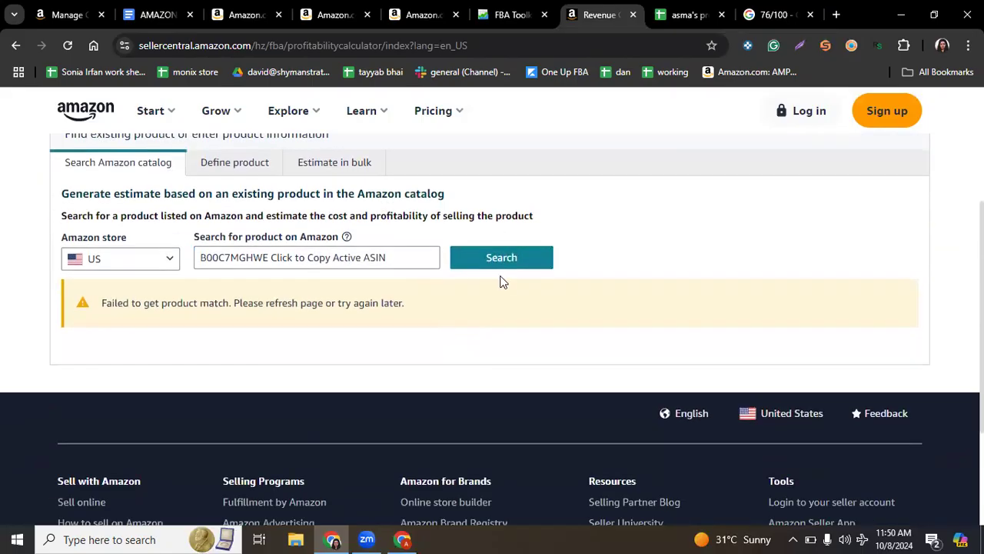
click(492, 258)
- Reduce the search text to the ASIN B00C7MGHWE and search the Amazon catalog for that product
drag(395, 261, 275, 258)
key(BackSpace)
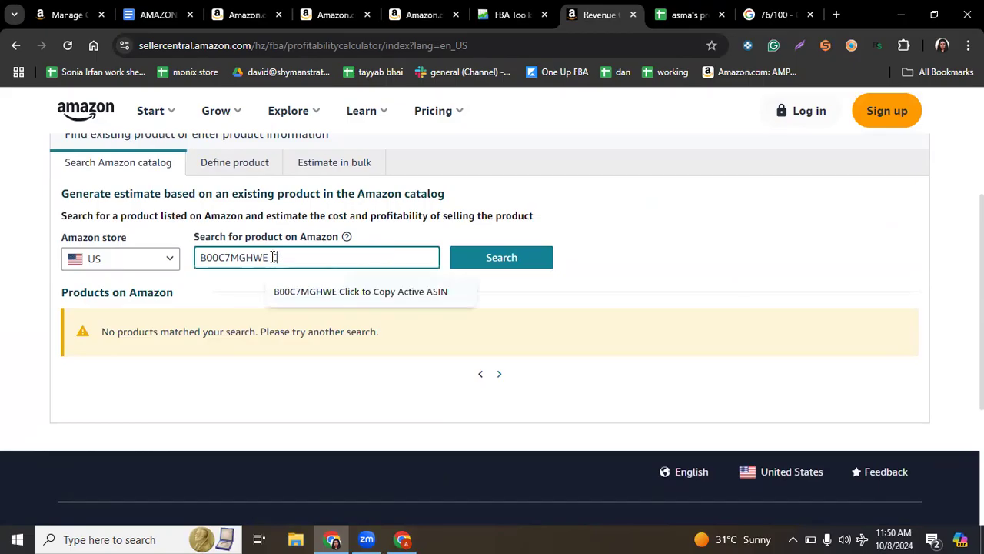
click(490, 258)
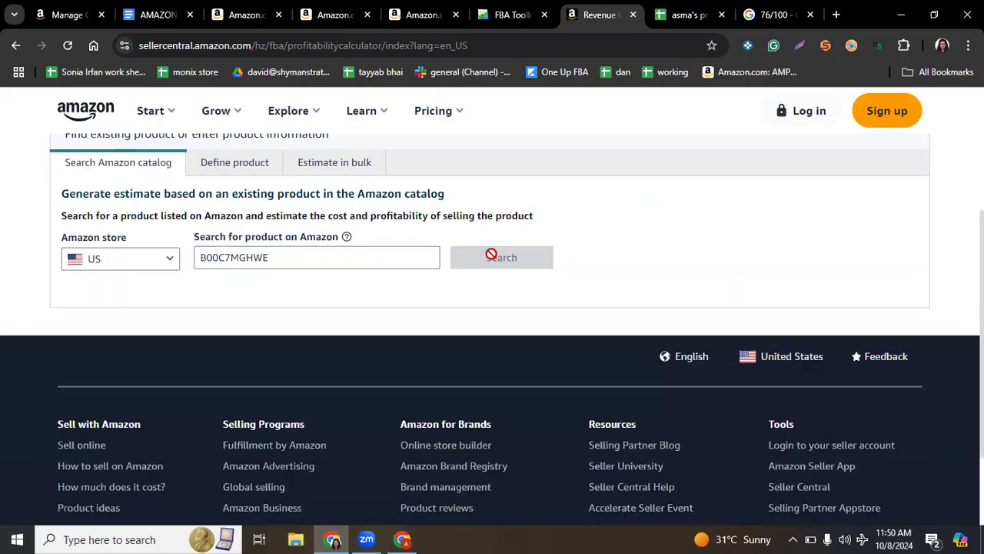
click(489, 256)
click(488, 258)
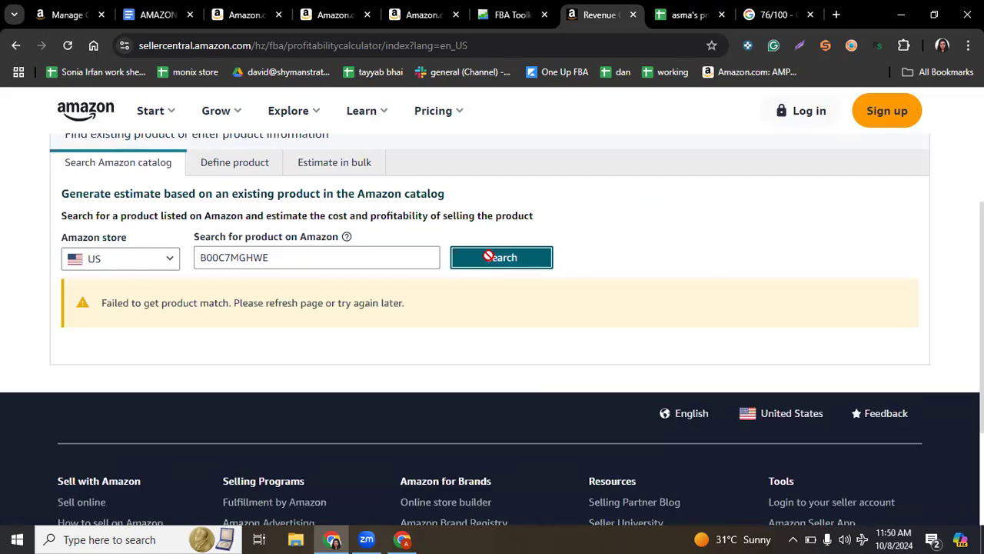
click(489, 258)
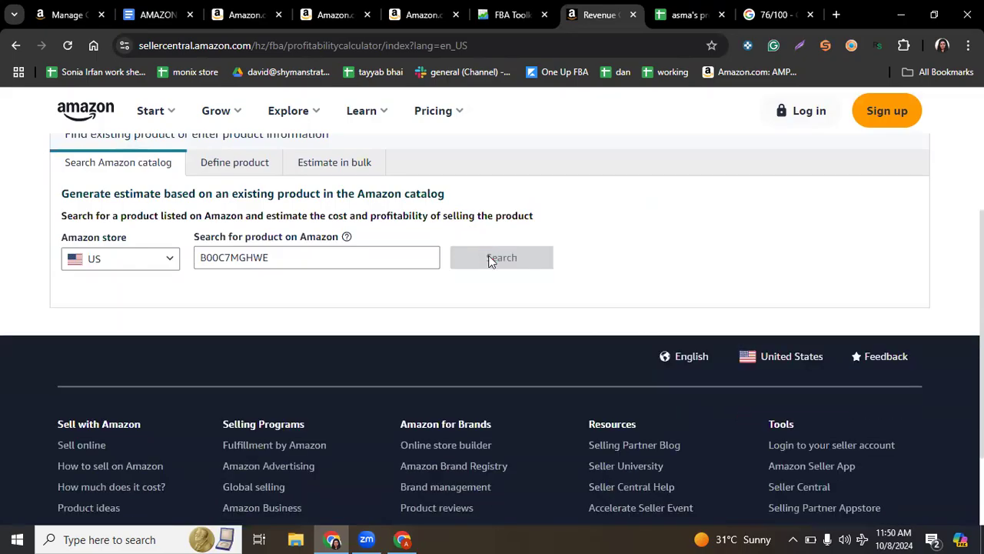
scroll(490, 269, down, 2)
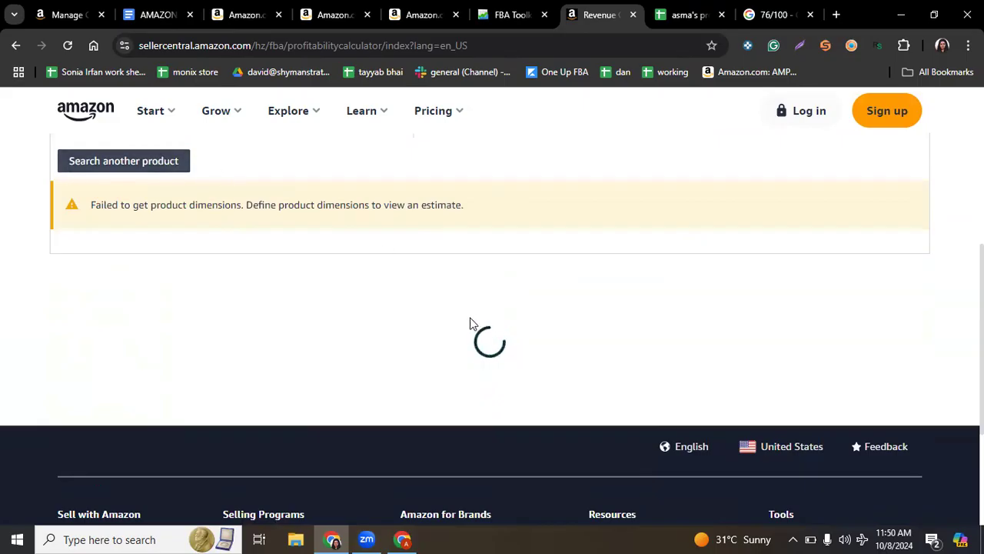
scroll(470, 326, up, 1)
scroll(219, 246, up, 1)
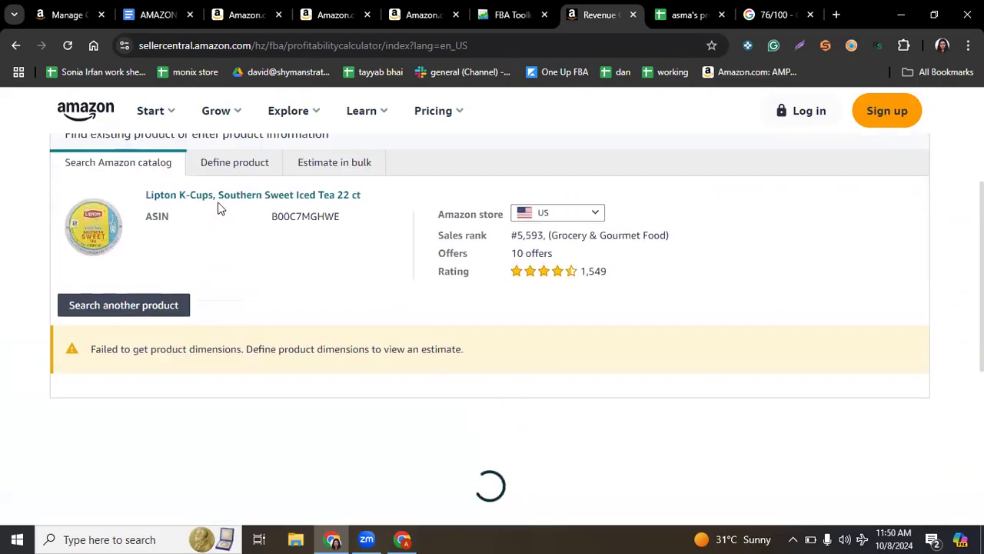
- Open the calculator's manual product definition and look up the product dimensions in the Lipton K-Cups listing's details
click(225, 163)
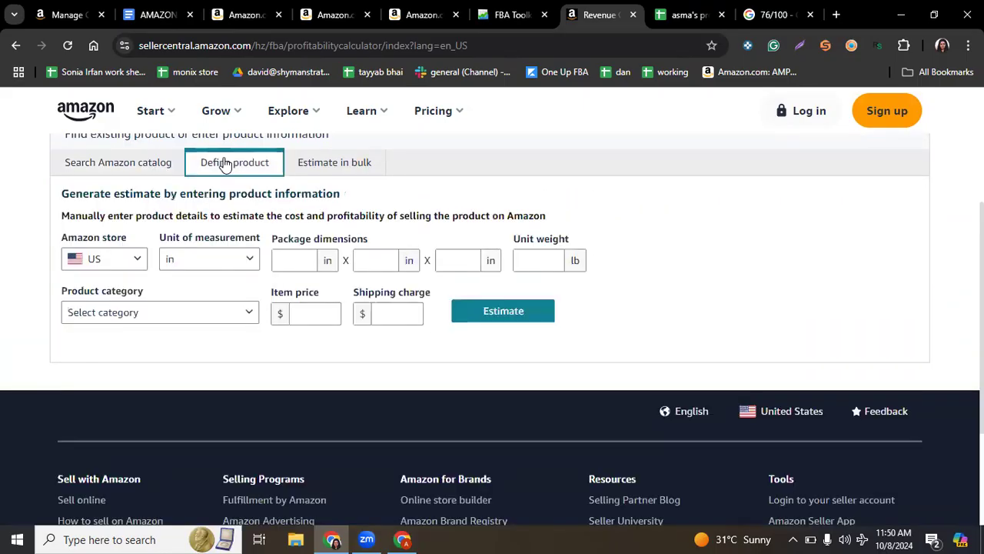
click(422, 15)
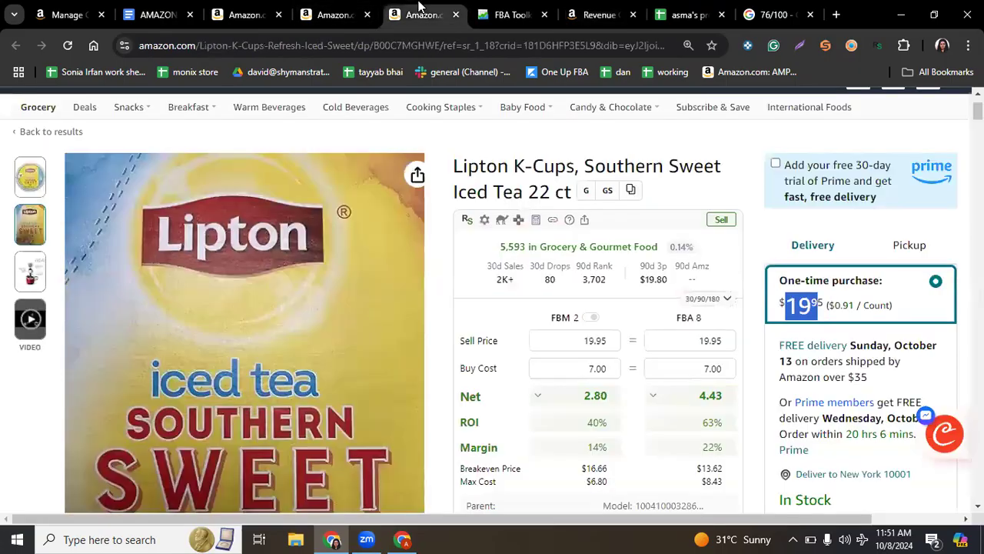
click(374, 23)
scroll(326, 230, down, 5)
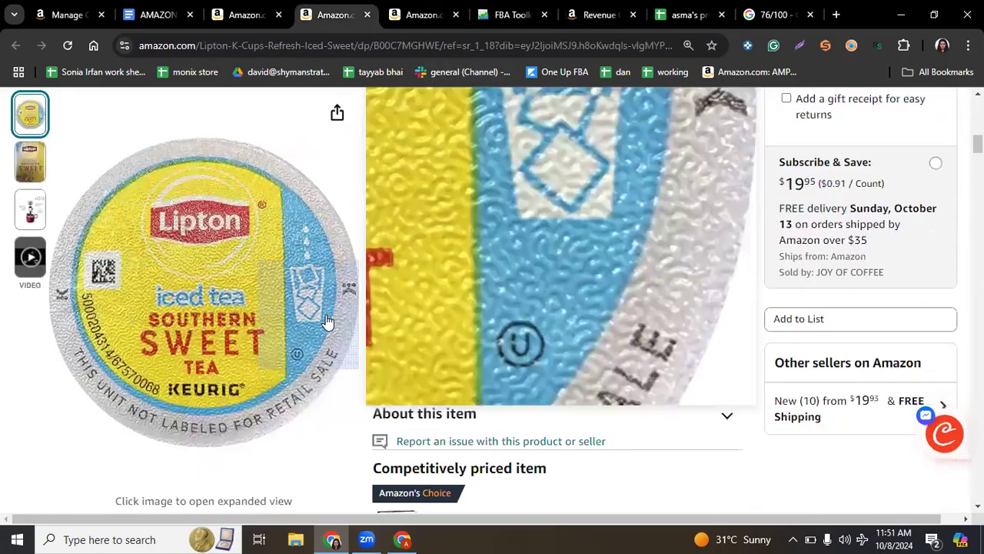
scroll(326, 322, down, 15)
scroll(324, 316, down, 15)
scroll(267, 242, up, 3)
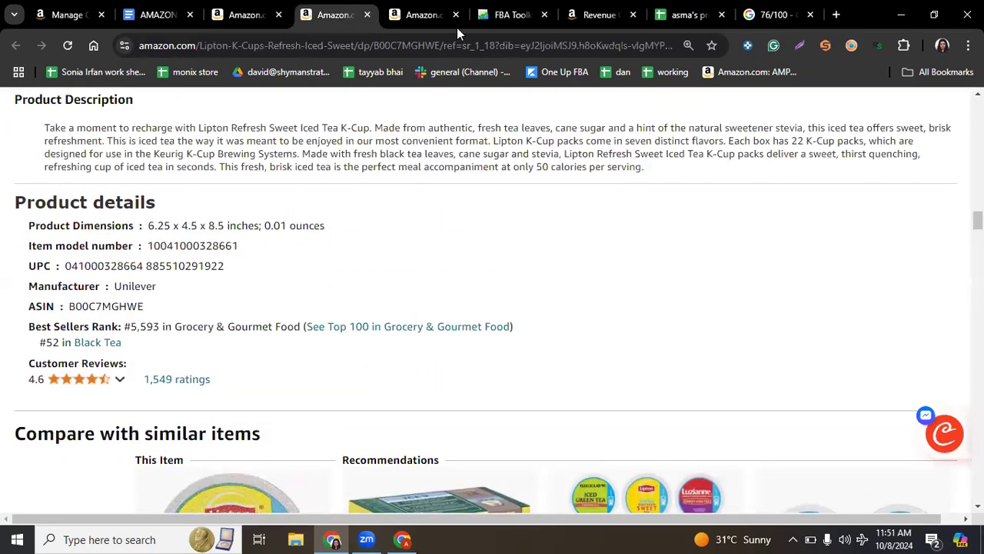
- Enter the package dimensions 6.2 x 4.5 x 8.5 in for the Lipton K-Cups in the Revenue Calculator, consulting the Amazon listing's product details
click(597, 15)
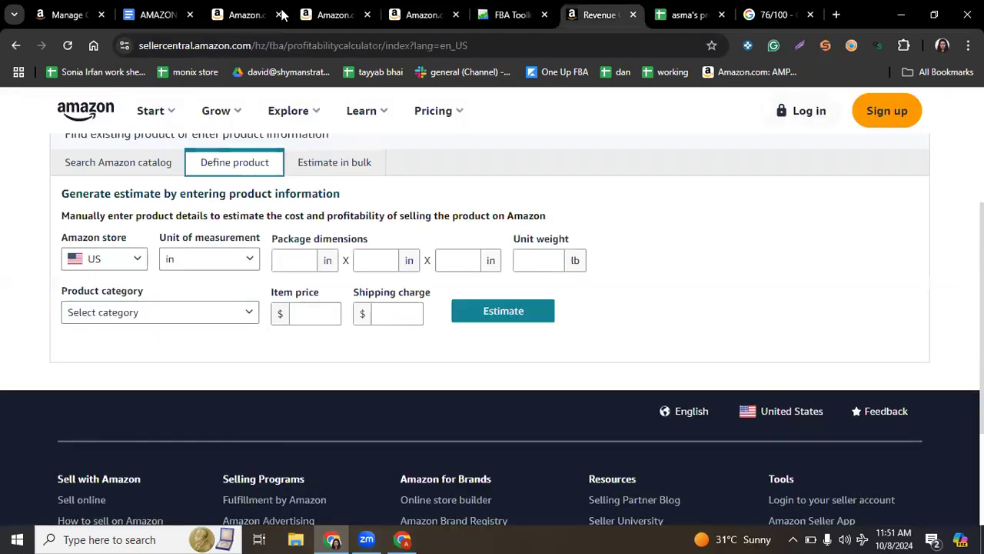
click(329, 7)
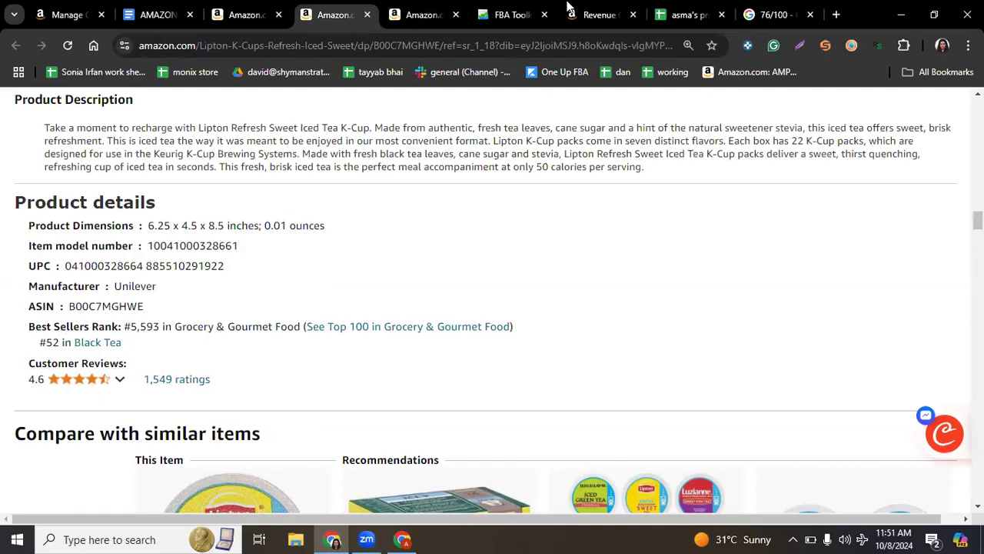
click(601, 9)
click(292, 254)
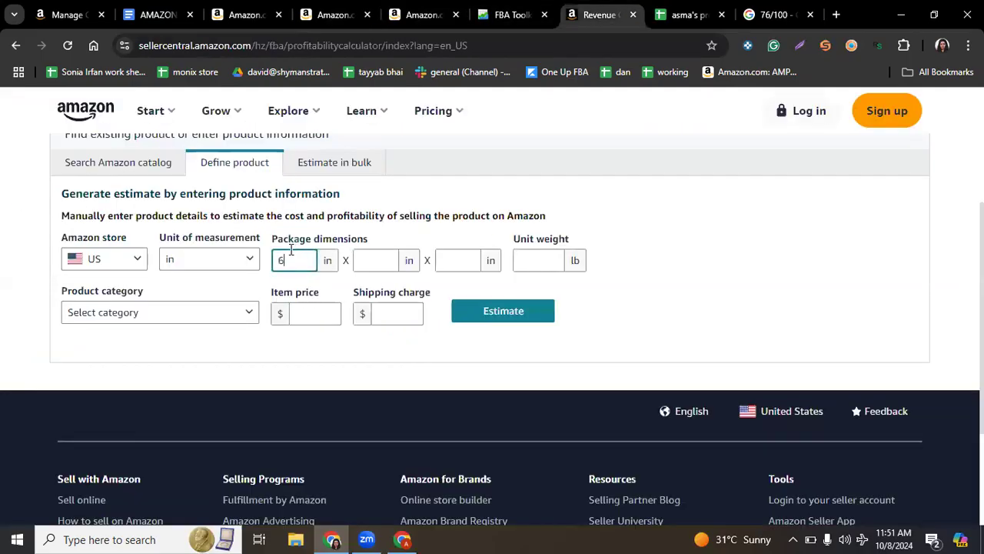
text(6.2)
click(368, 260)
text(4.5)
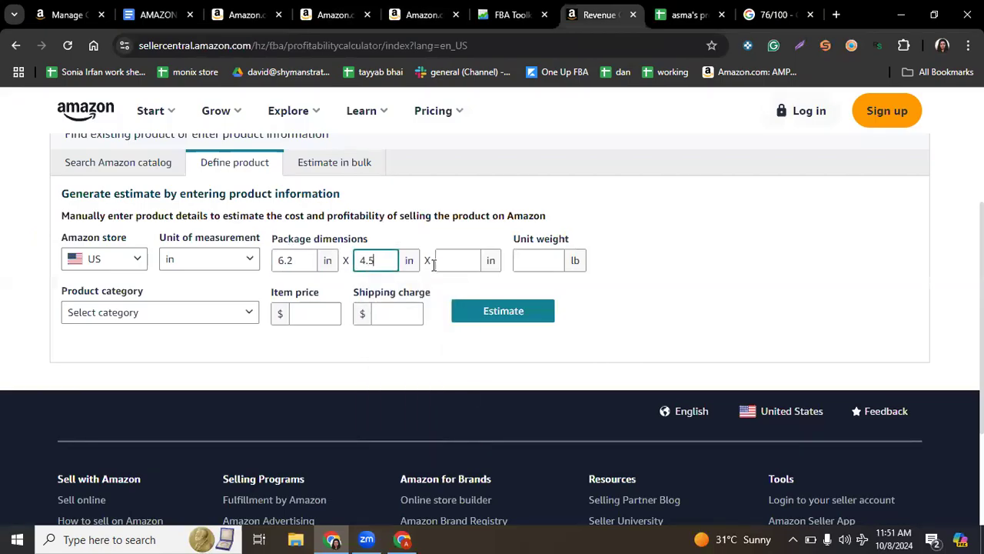
click(460, 262)
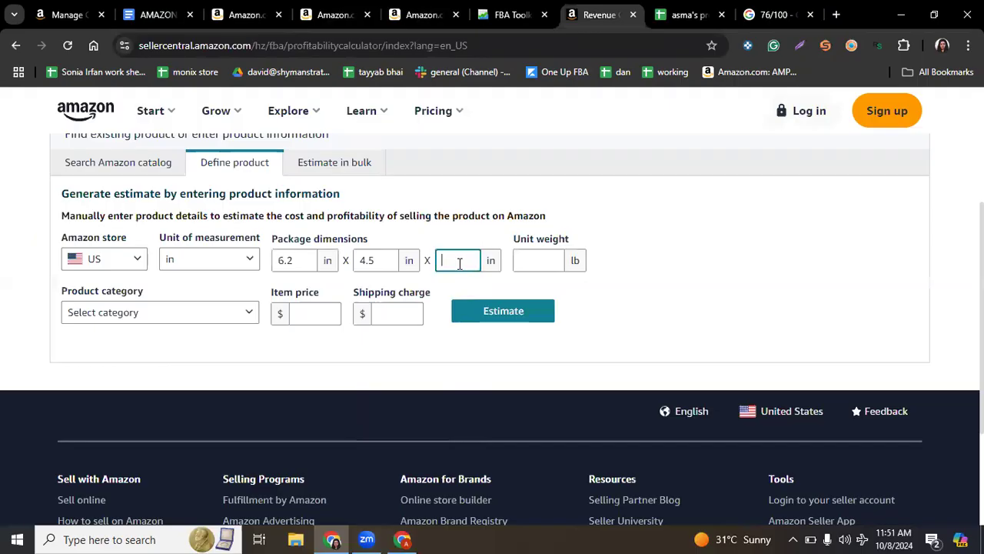
text(8.5)
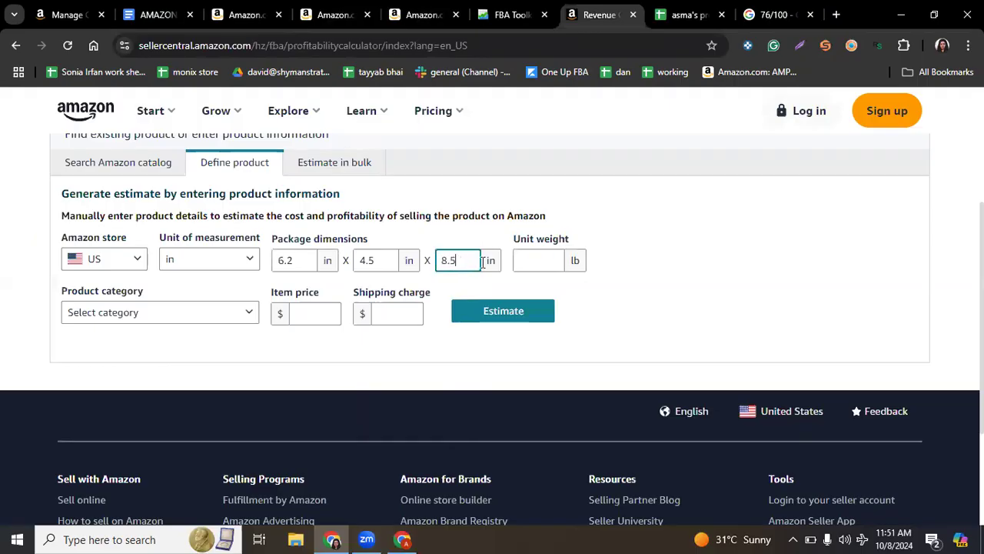
- Look up the weight in the Lipton listing and set the unit weight to 0.01 lb and the item price to $20.99
click(538, 261)
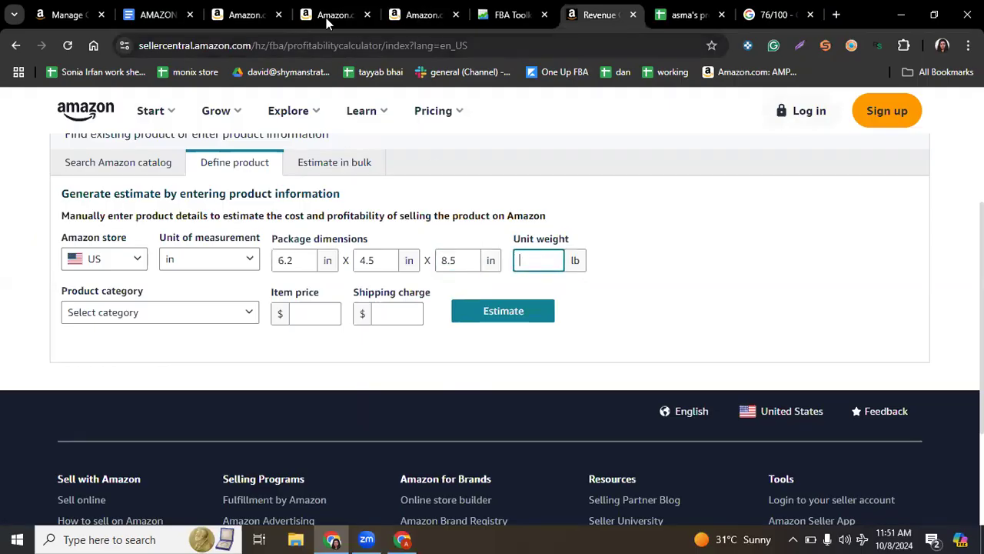
click(326, 17)
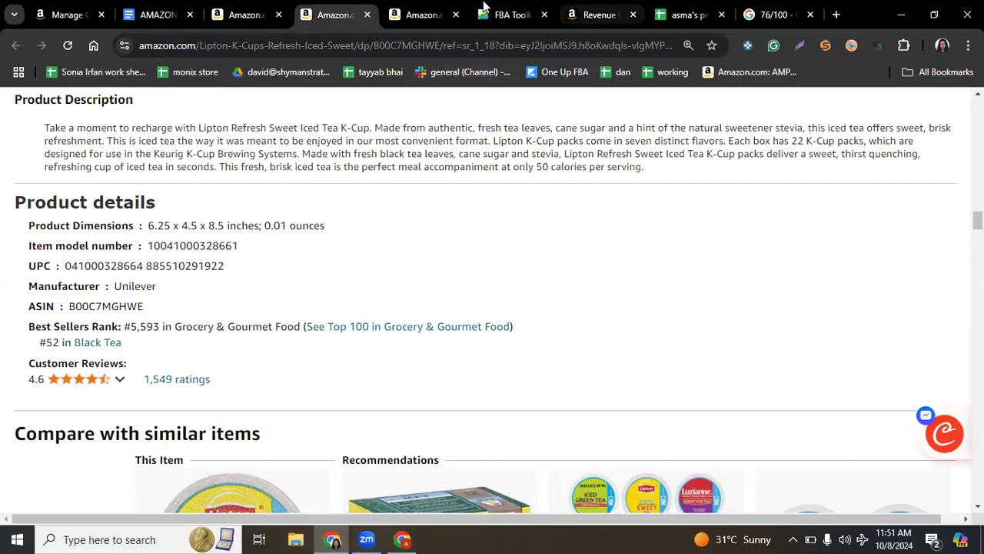
click(600, 15)
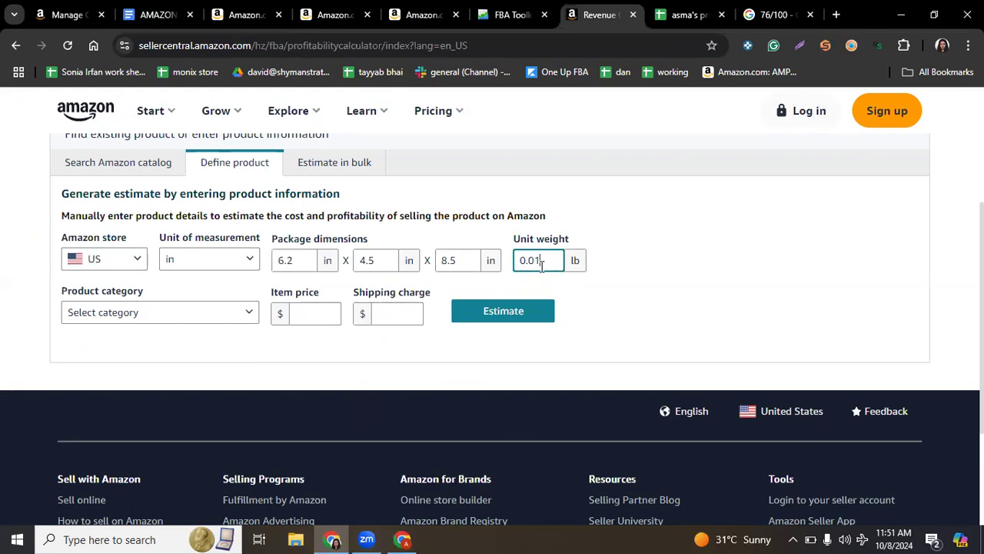
text(0.01)
click(310, 308)
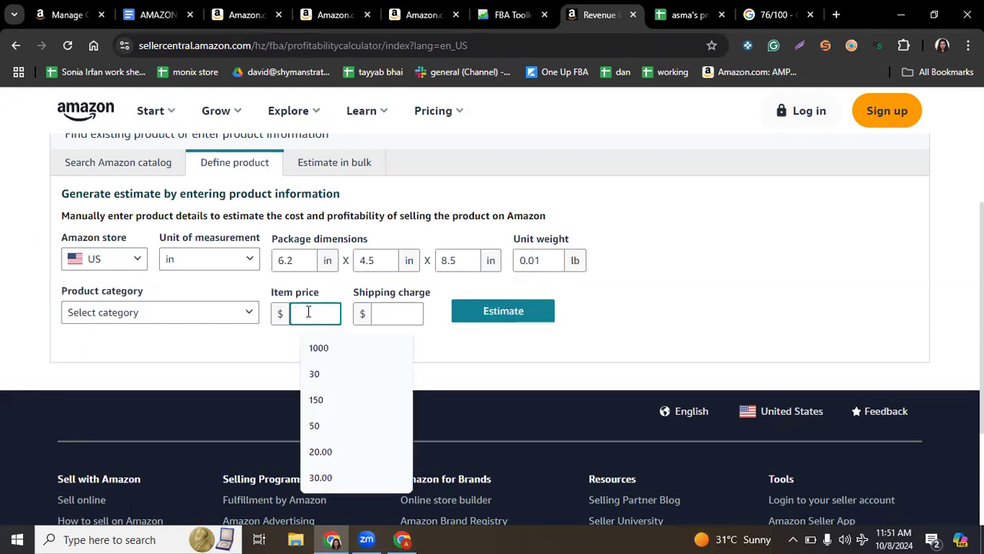
text(20)
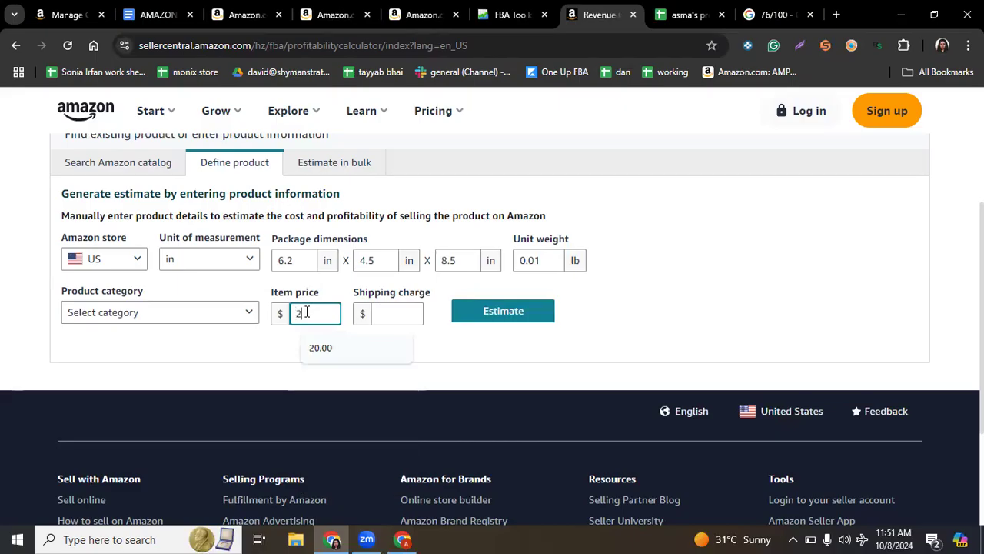
text(.99)
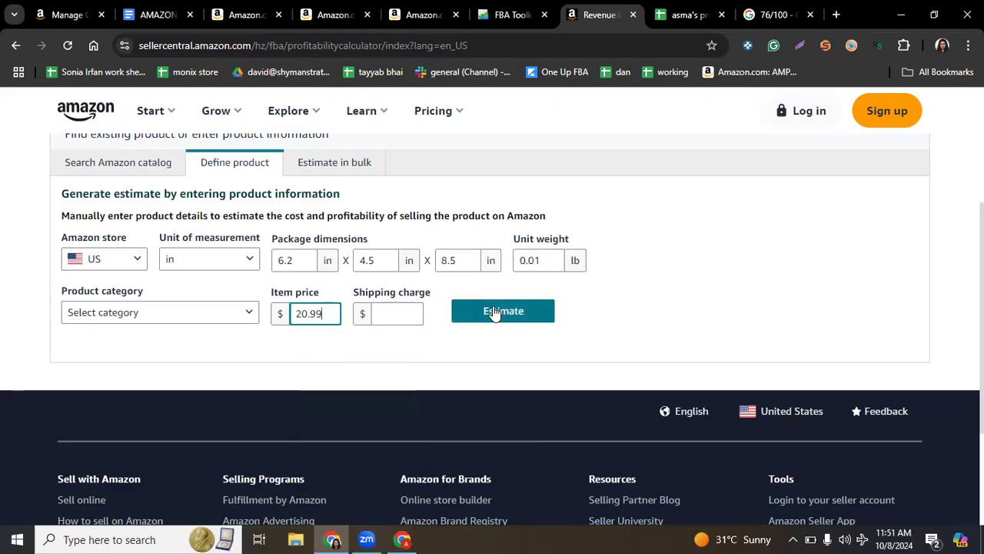
- Set the product category to Grocery and Gourmet and request the fee estimate
click(167, 314)
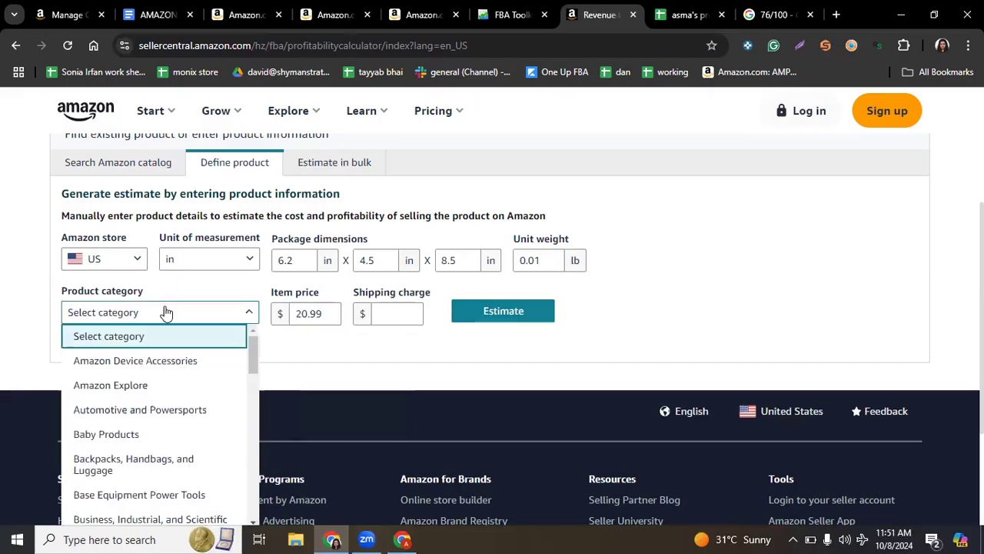
scroll(147, 391, down, 5)
scroll(146, 392, down, 3)
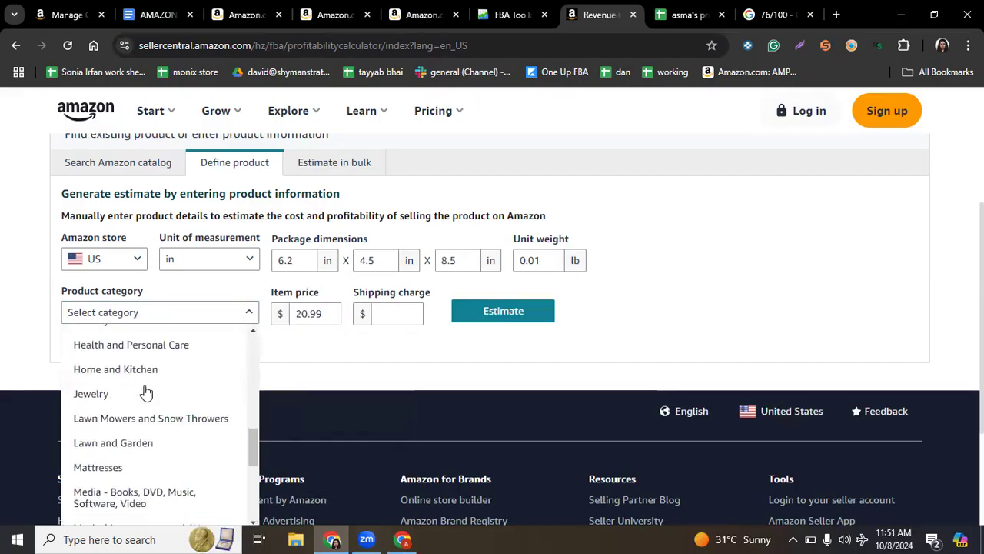
scroll(129, 338, up, 2)
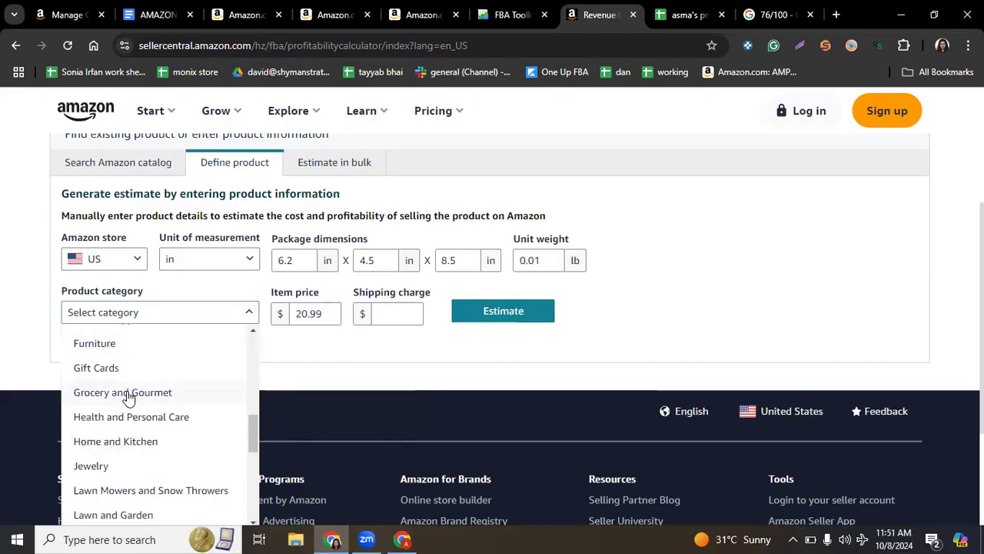
click(127, 394)
click(482, 317)
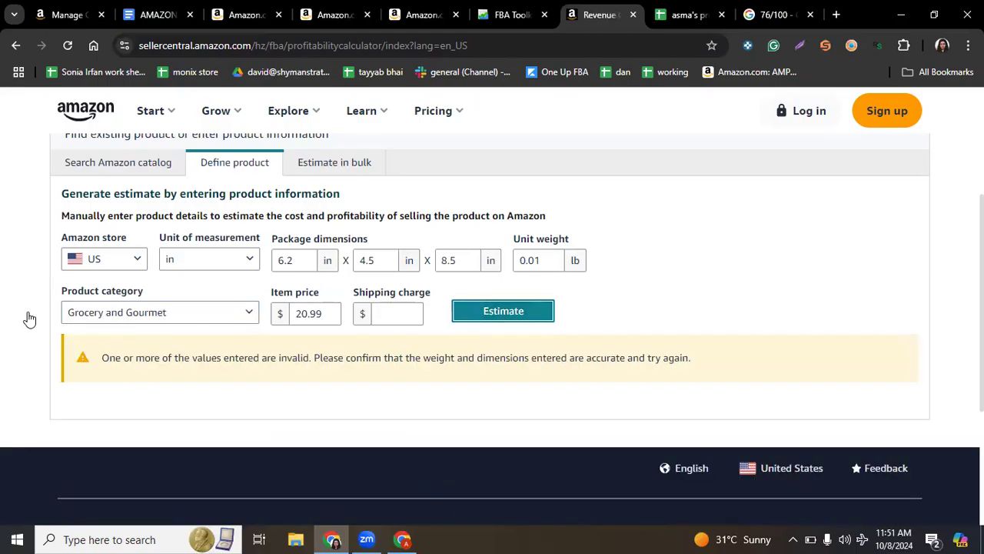
- Reselect the Grocery and Gourmet category and try again to generate the estimate with the shipping charge left empty
click(201, 315)
click(128, 428)
click(397, 313)
click(510, 311)
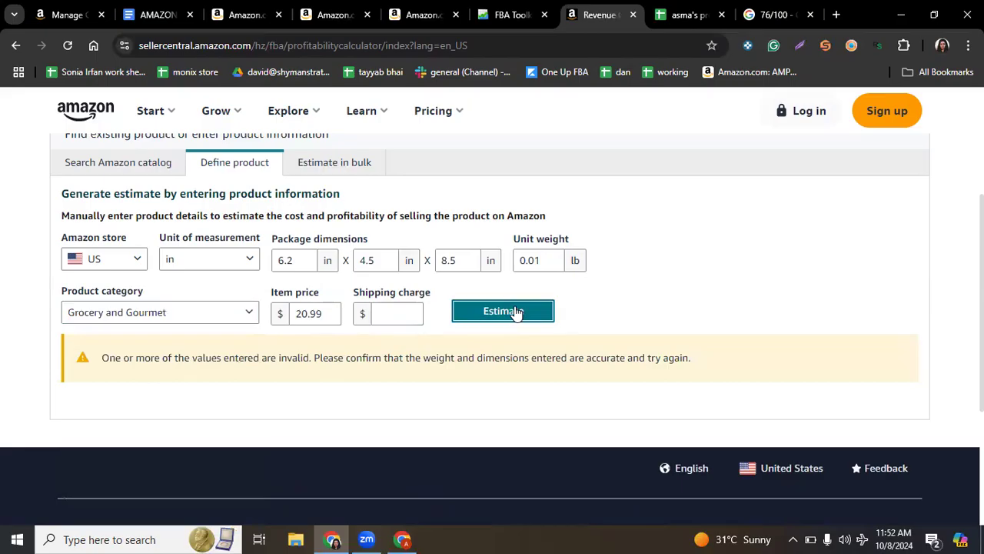
click(514, 312)
scroll(508, 292, down, 1)
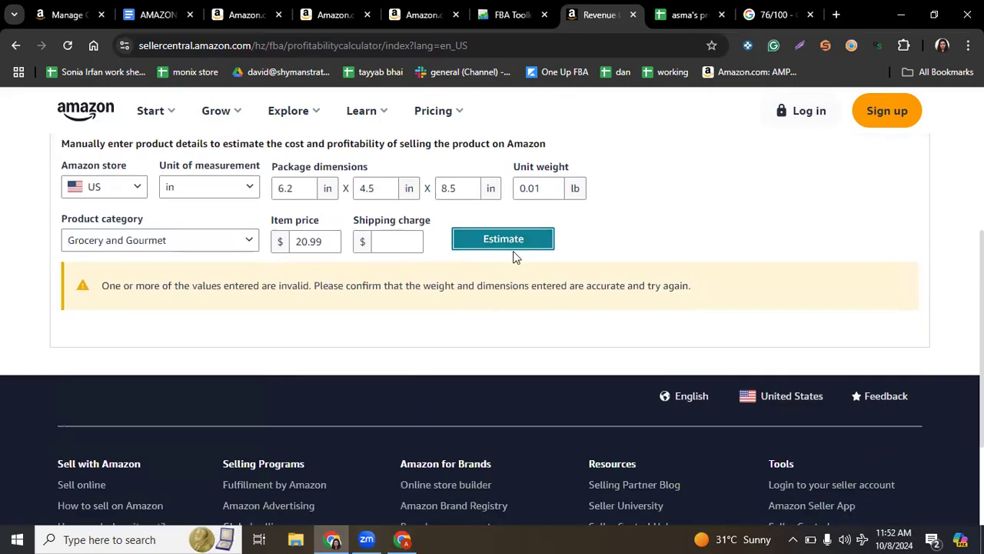
click(499, 248)
click(501, 249)
- Change the unit weight to .01 lb and try to generate the estimate again
click(529, 190)
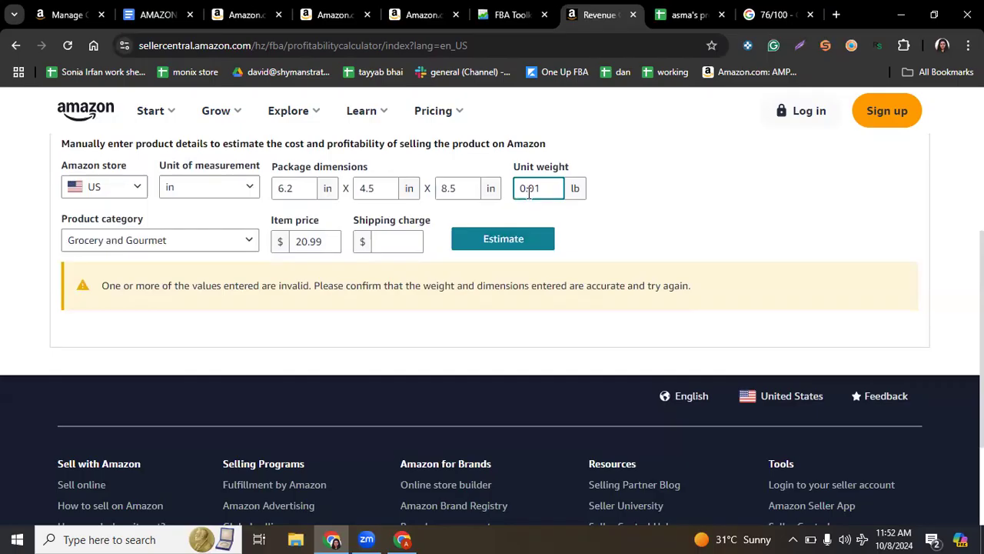
key(BackSpace)
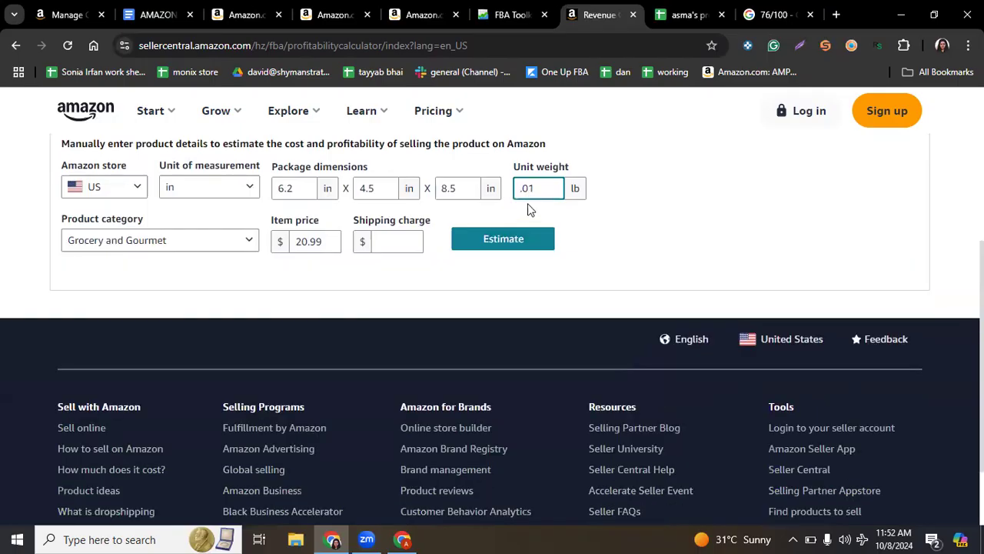
click(511, 243)
click(513, 246)
click(514, 245)
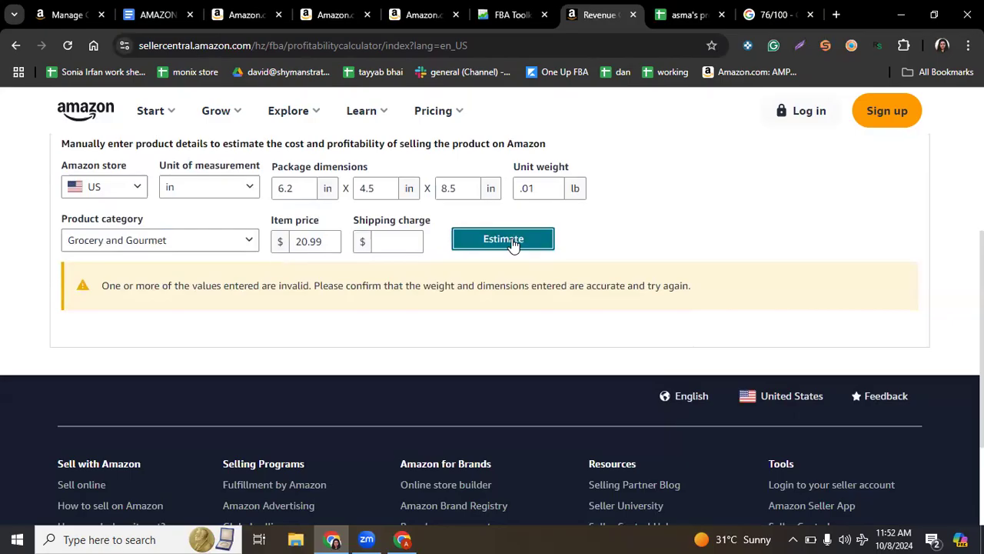
- Switch to the other browser window's Revenue Calculator and review the entered product data, Amazon fees and fulfillment cost under Amazon Fulfillment
click(402, 538)
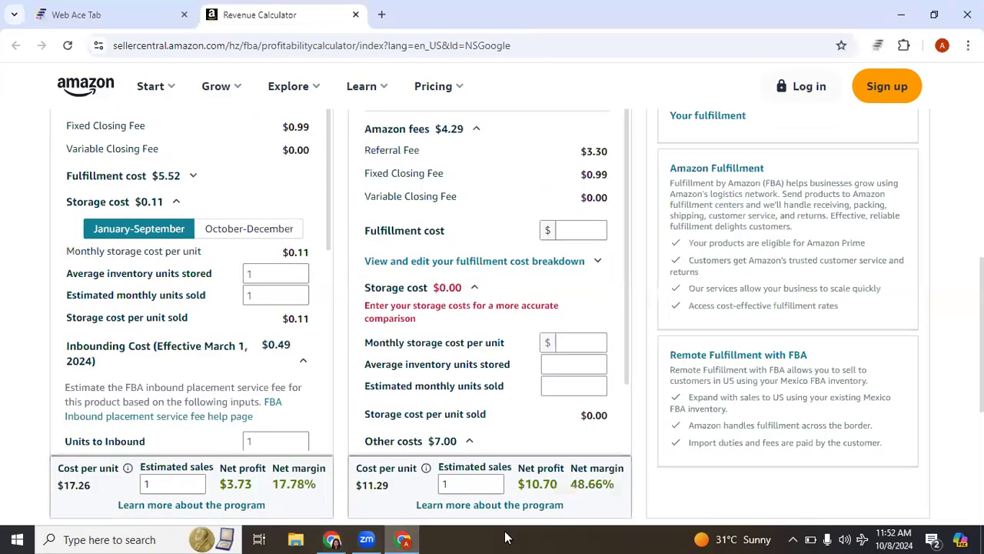
scroll(330, 185, up, 10)
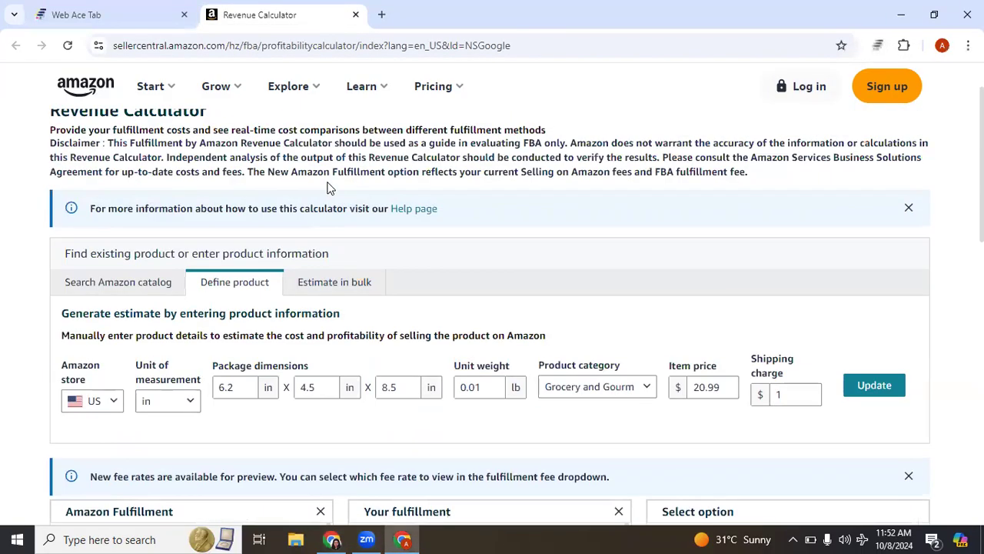
scroll(332, 186, down, 4)
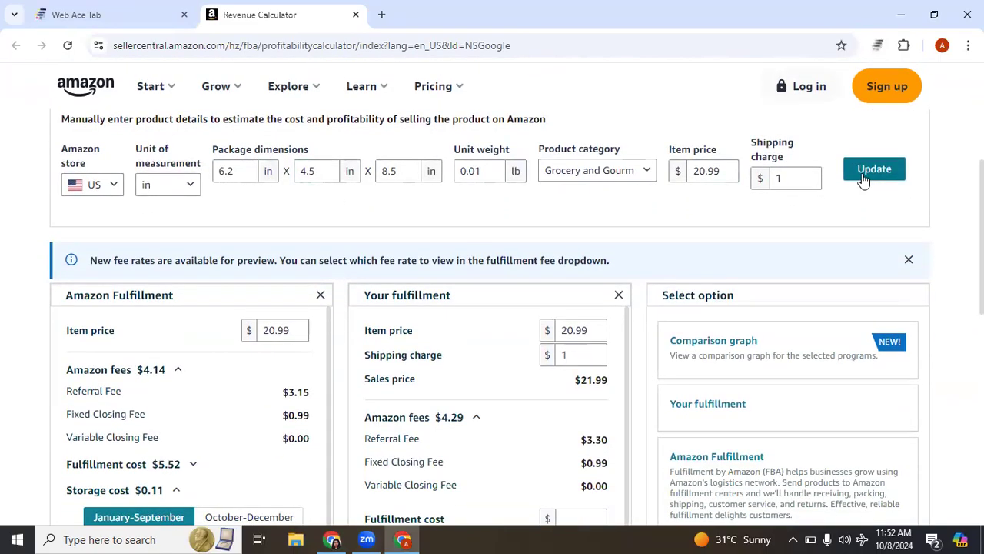
scroll(220, 277, down, 3)
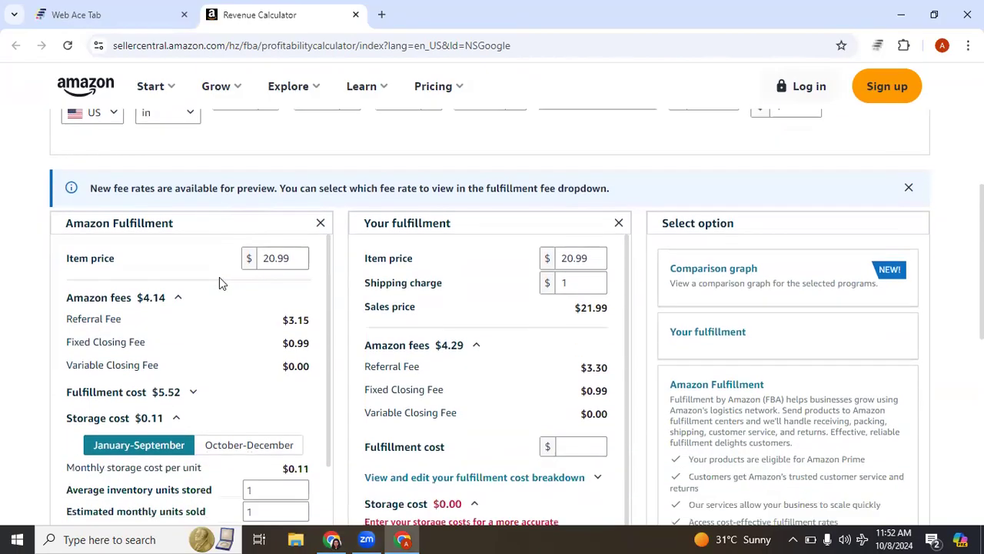
scroll(219, 283, up, 1)
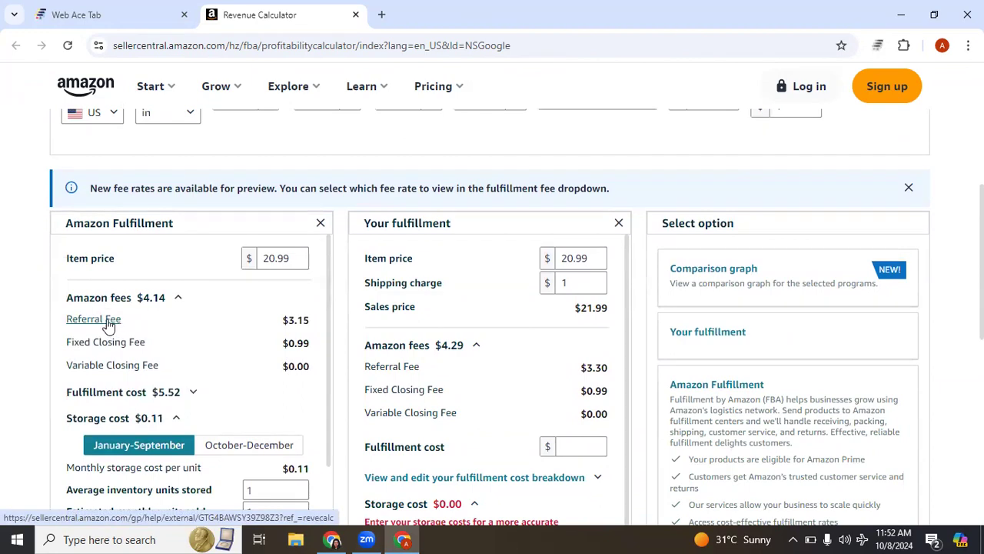
click(179, 299)
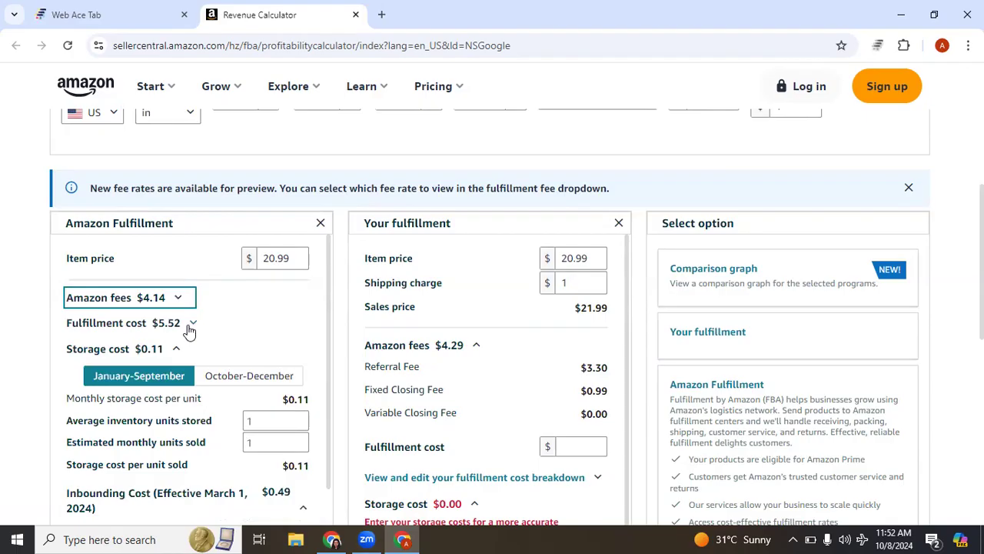
scroll(190, 330, down, 1)
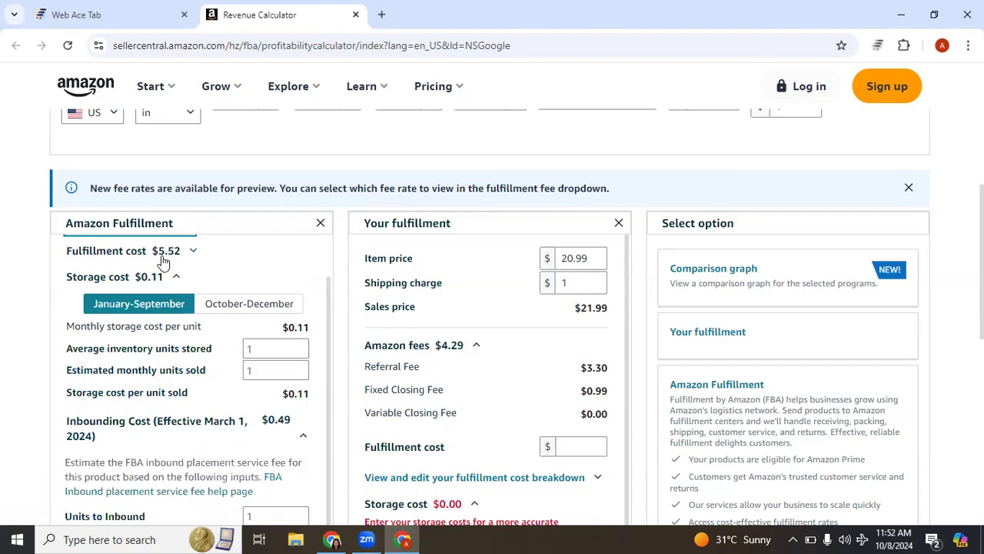
- Switch to the product hunting sheet in Google Sheets and check the FBA and referral fee cells for B00C7MGHWE
click(332, 540)
click(687, 14)
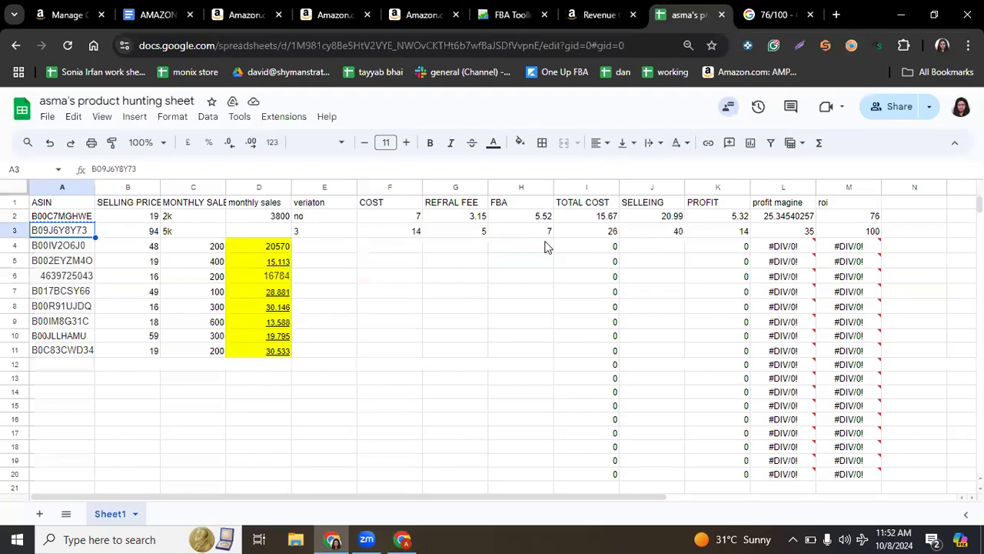
click(522, 221)
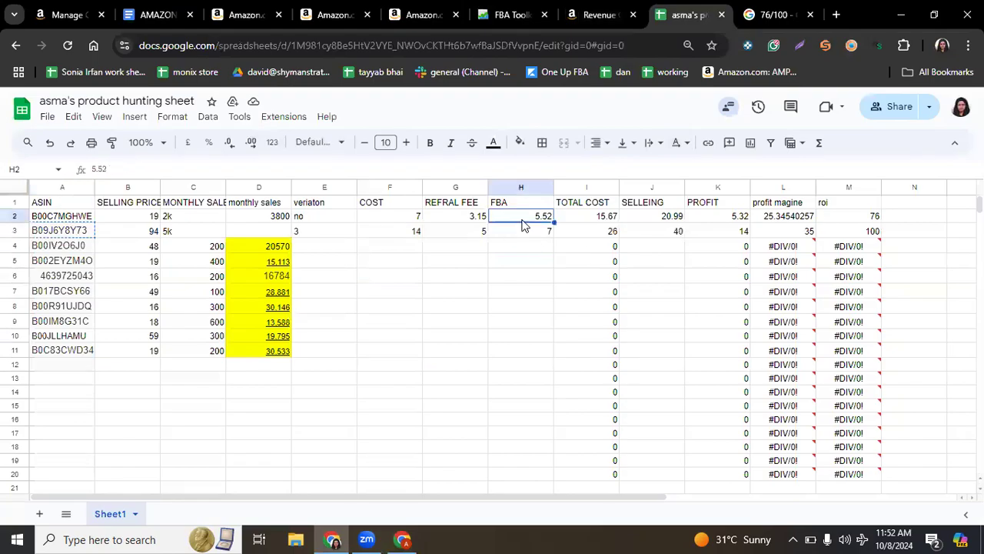
click(450, 223)
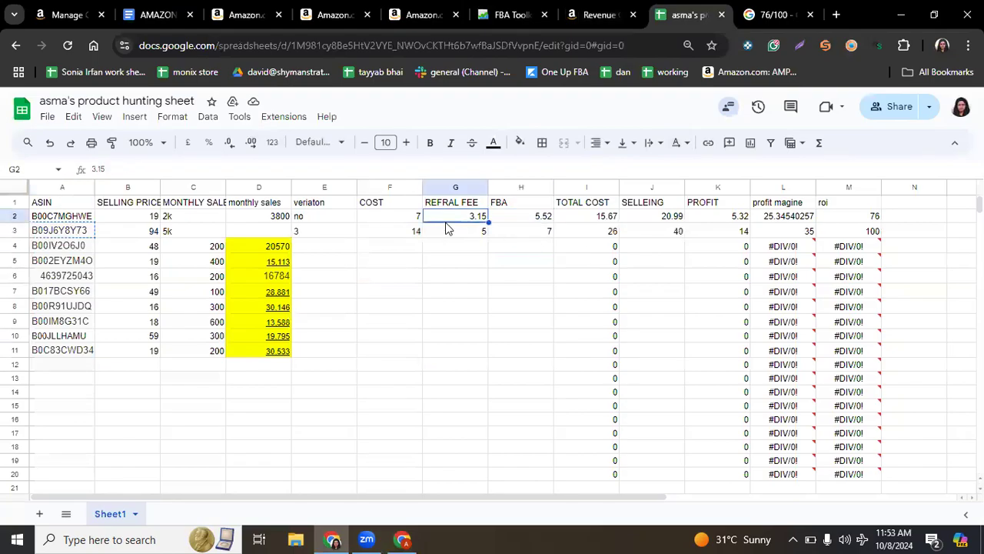
- Recheck the storage cost and expanded Amazon fees under Amazon Fulfillment in the other window's calculator, and return to the product hunting sheet
click(403, 538)
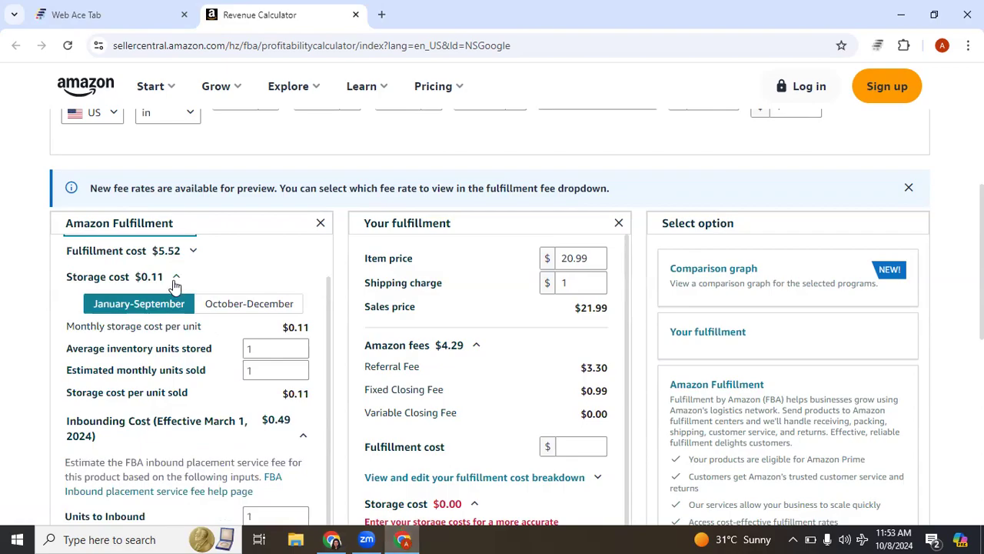
scroll(249, 424, down, 1)
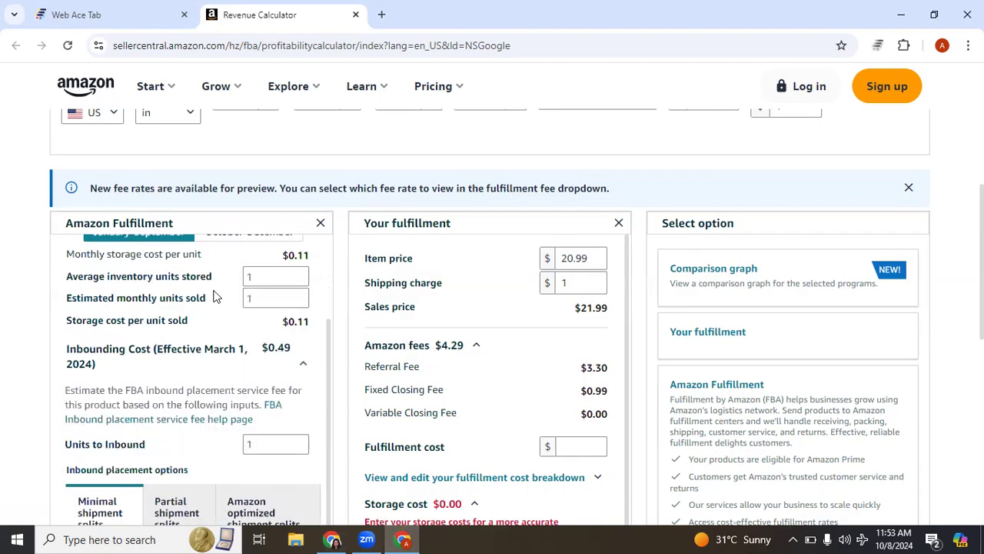
scroll(207, 310, up, 2)
click(177, 299)
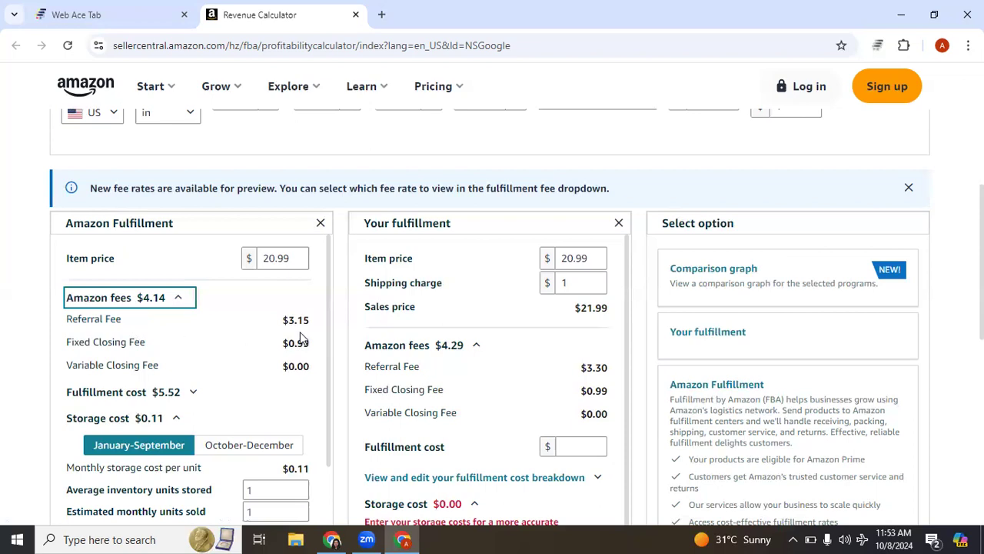
click(332, 539)
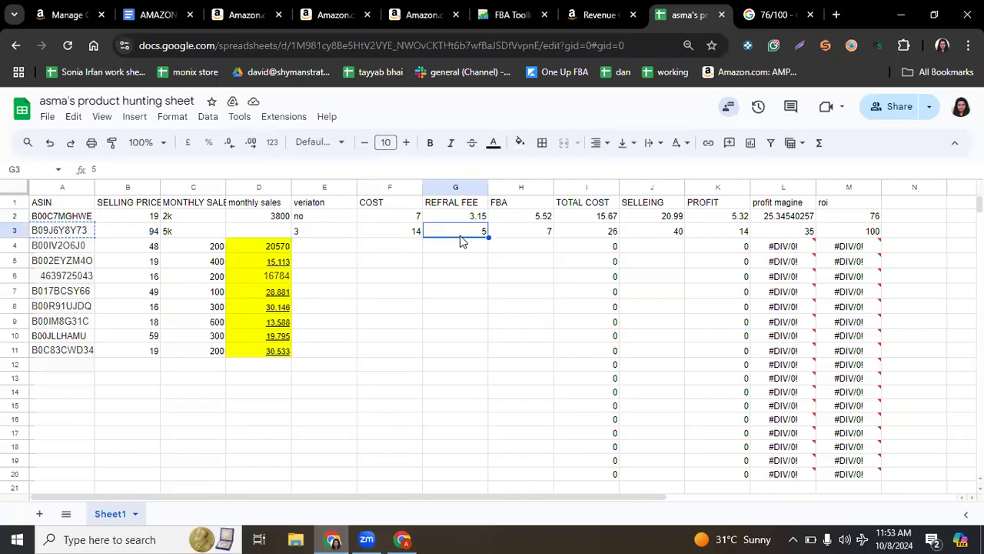
key(ctrl+c)
click(453, 227)
drag(454, 225, 455, 214)
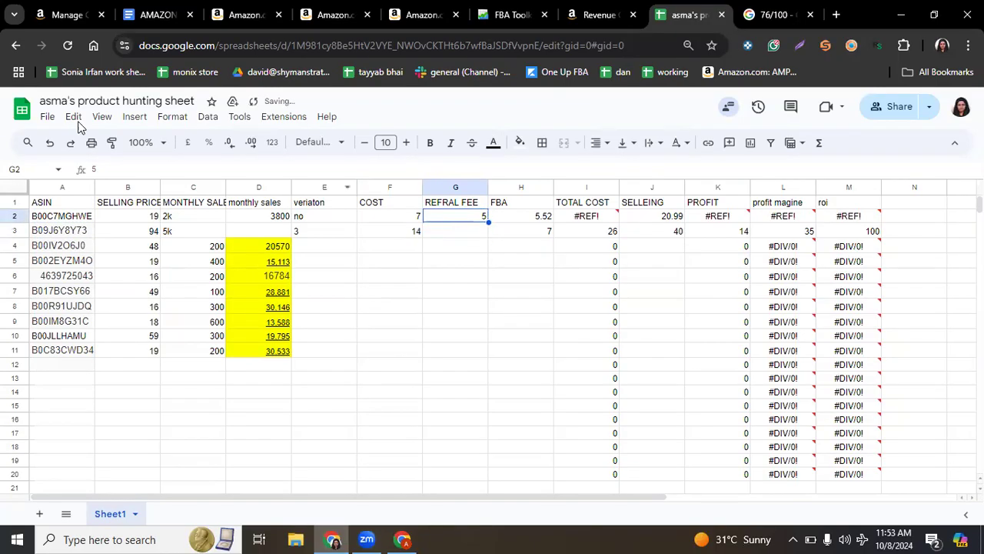
click(50, 144)
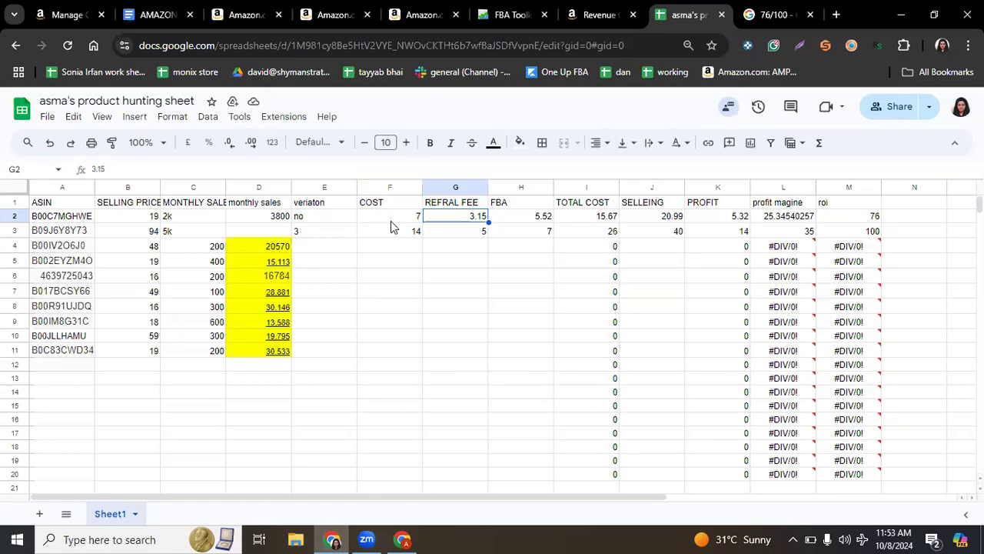
- Set the cost of B00C7MGHWE to 9 and clear its selling, profit and profit margin cells
click(388, 219)
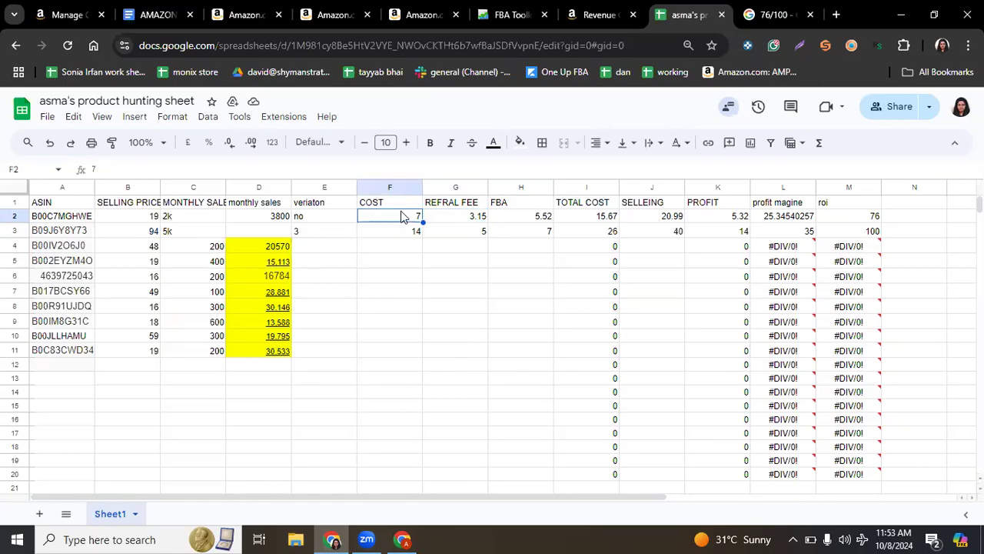
text(9)
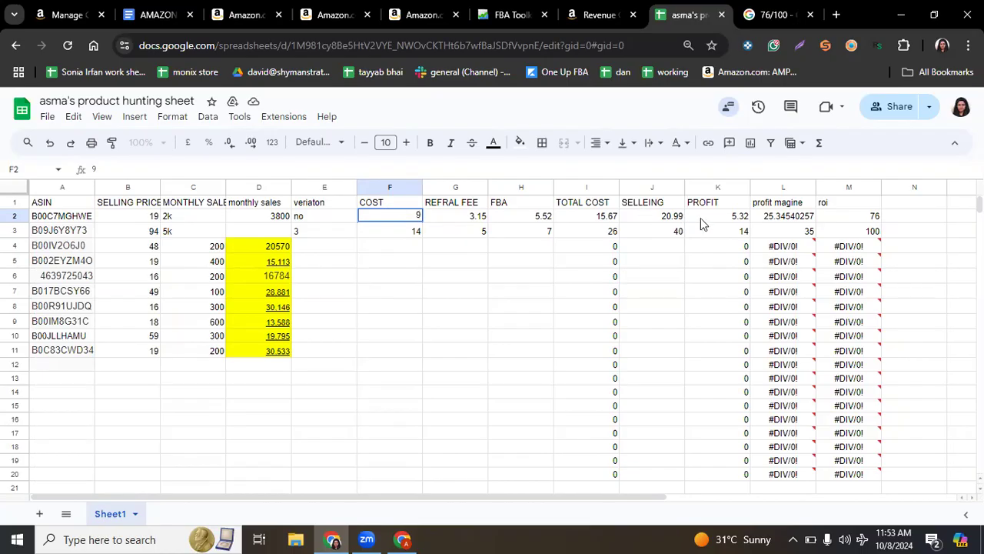
drag(666, 216, 814, 216)
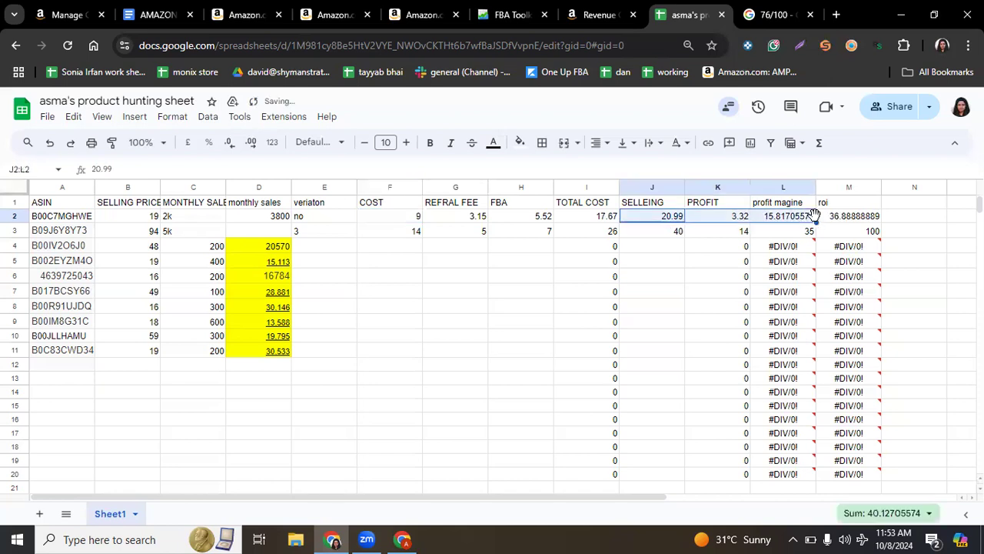
key(Delete)
click(714, 274)
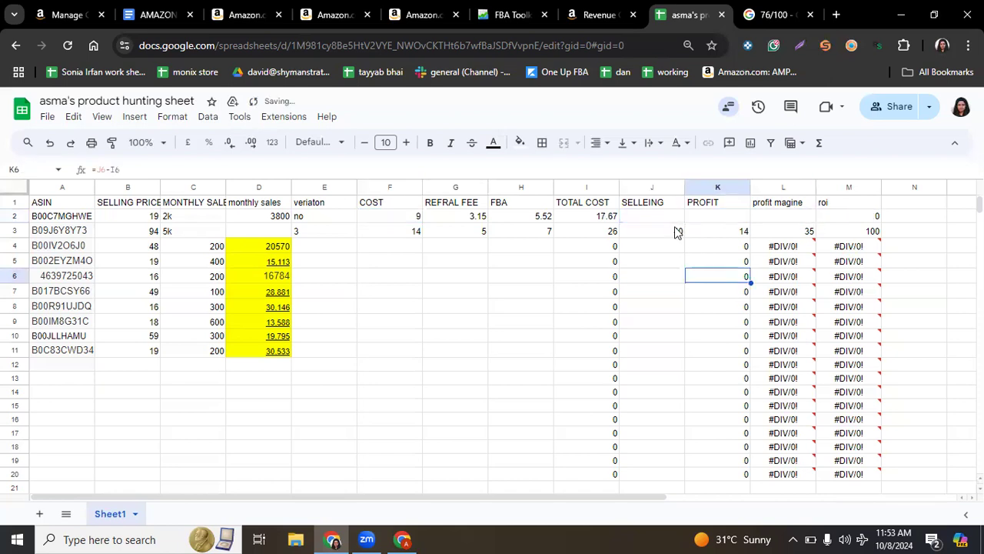
- Review the profit criterion and its selling, buying cost and Amazon fees formula in the AMAZON document, and return to the hunting sheet's selling cell J2
click(725, 219)
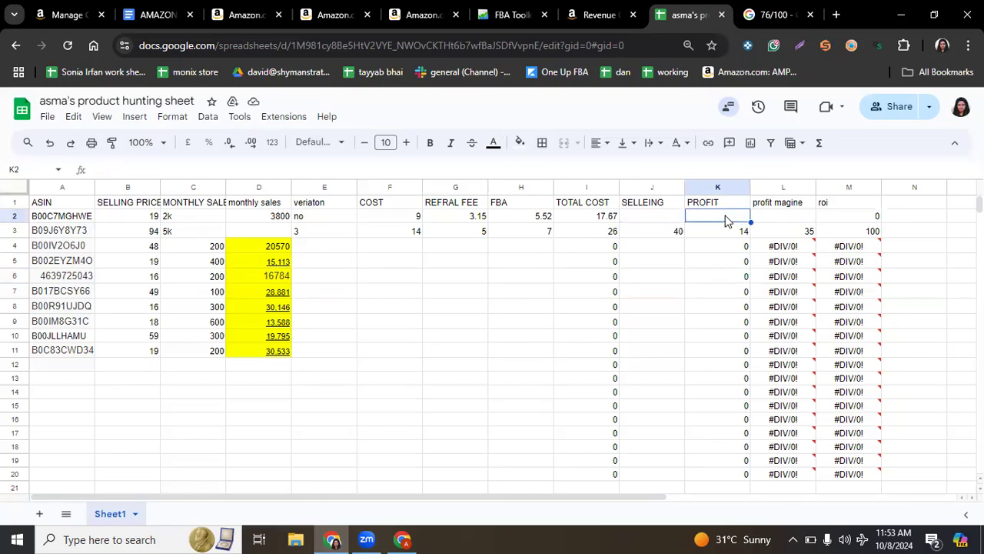
click(156, 15)
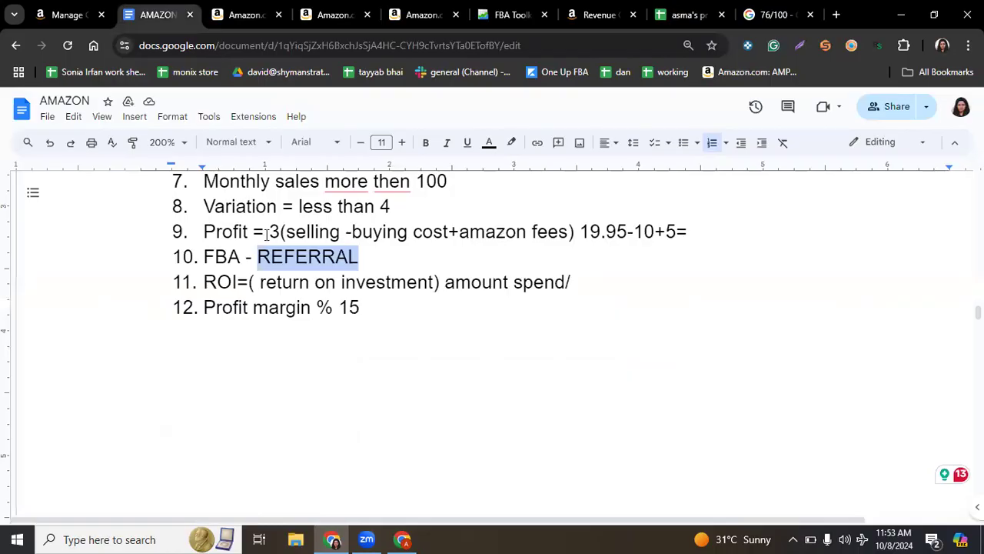
drag(283, 232, 270, 231)
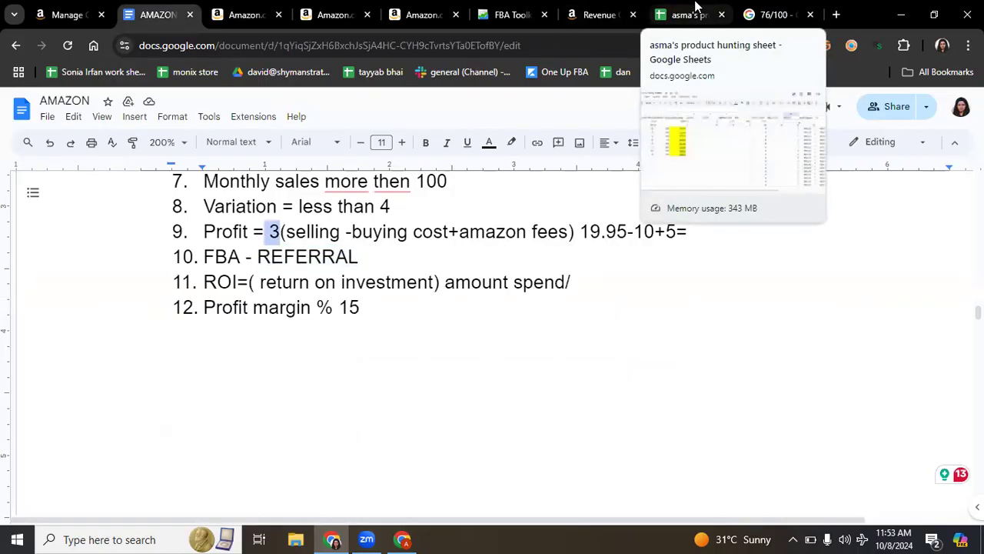
drag(286, 235, 571, 243)
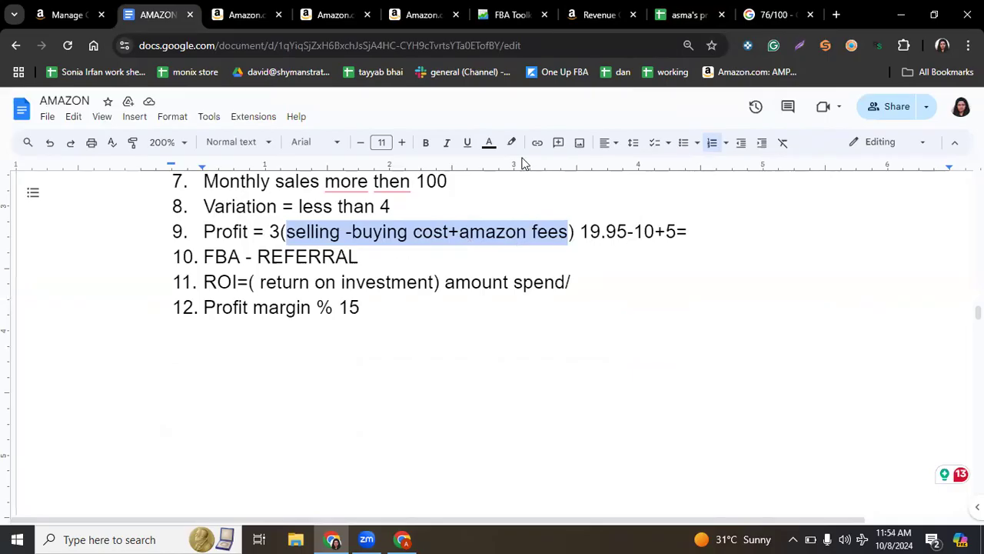
click(671, 14)
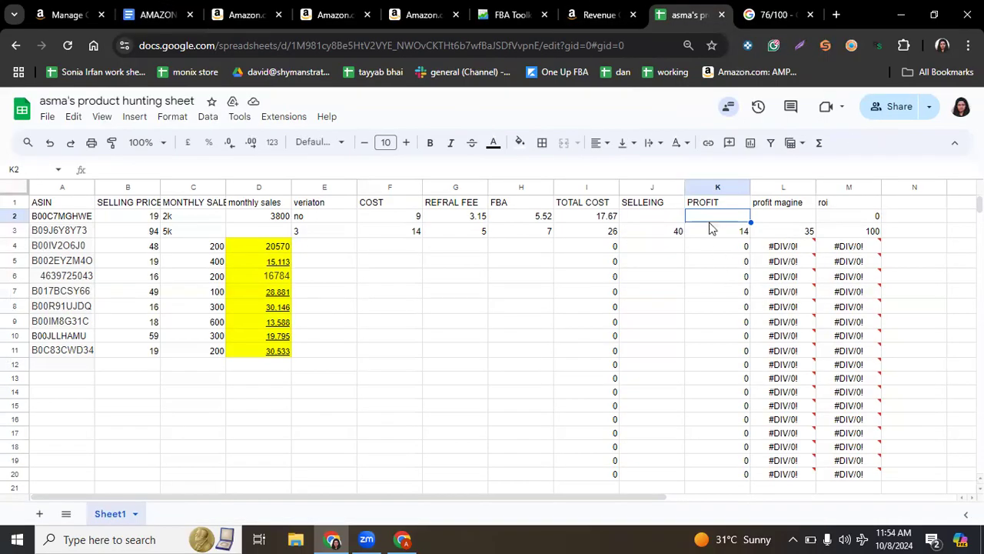
click(646, 221)
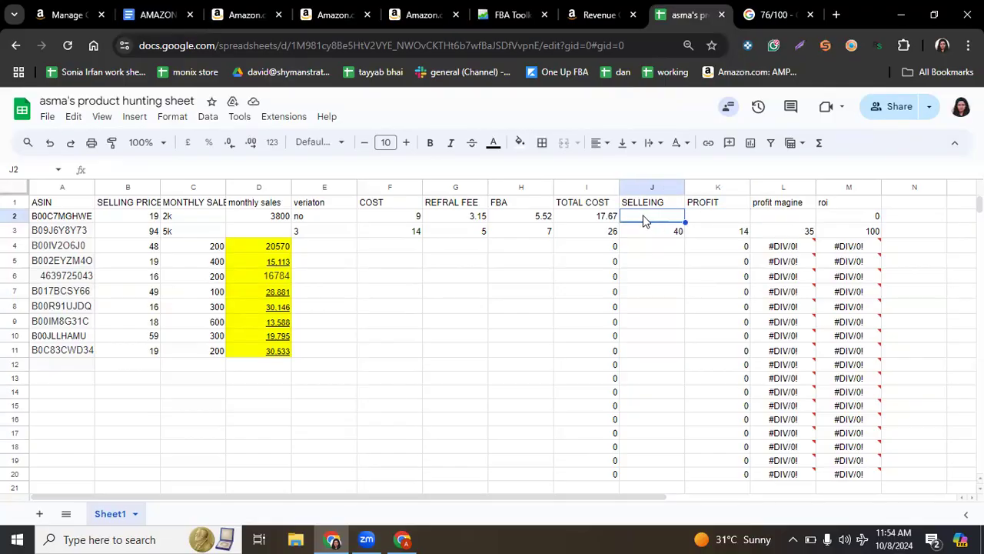
- Look up the one-time purchase price of the Lipton K-Cups on the open Amazon product pages
click(339, 14)
scroll(320, 333, down, 3)
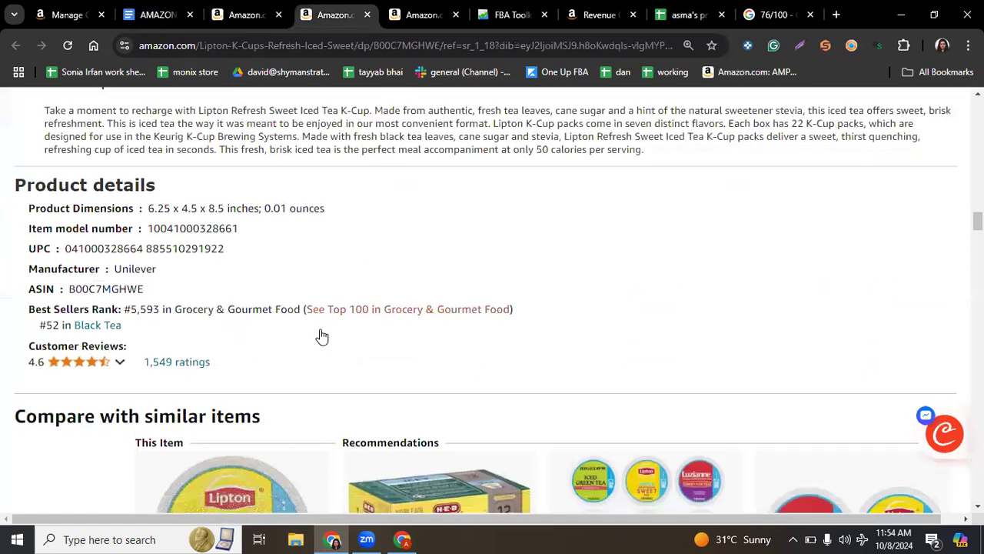
click(421, 14)
scroll(711, 346, up, 1)
scroll(712, 346, down, 1)
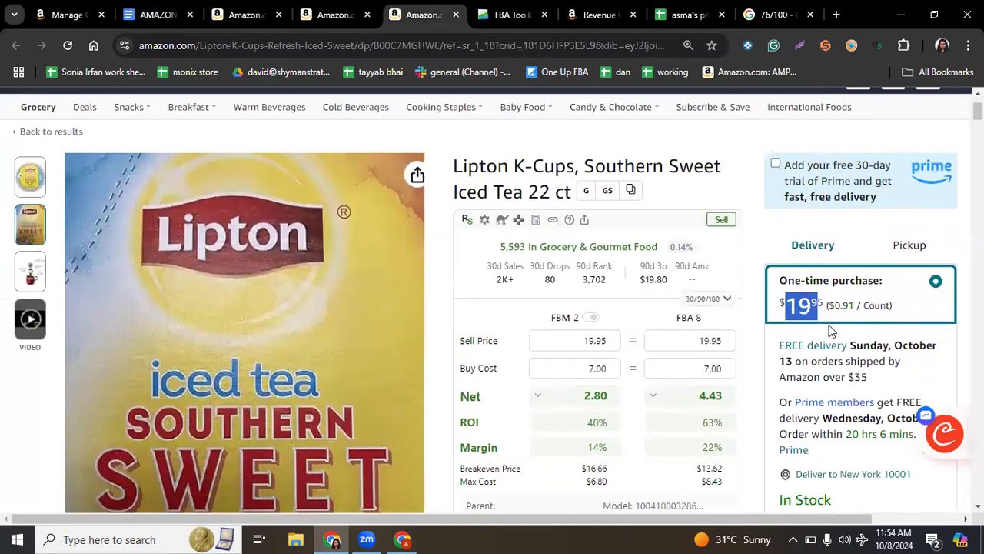
click(338, 15)
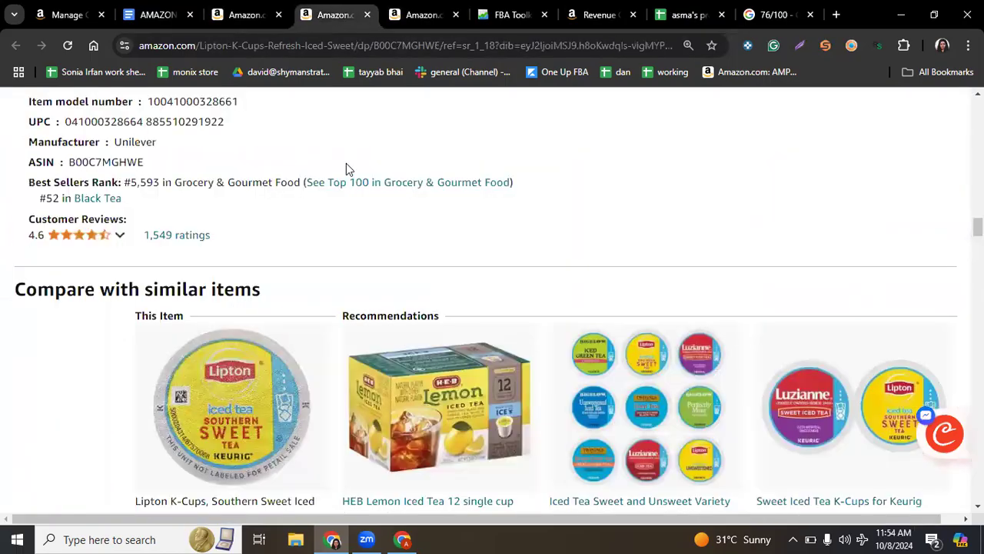
scroll(350, 173, up, 20)
scroll(474, 224, up, 8)
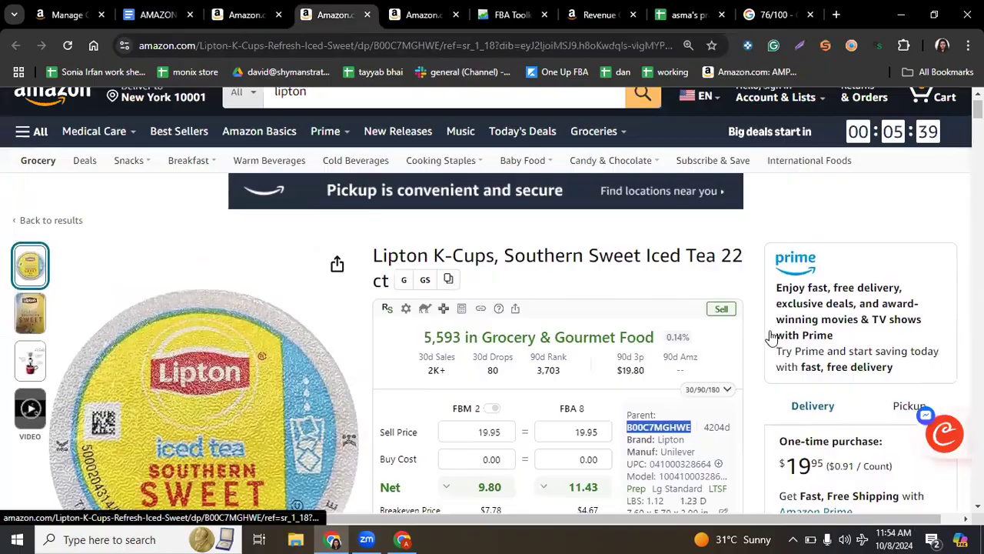
scroll(772, 339, down, 1)
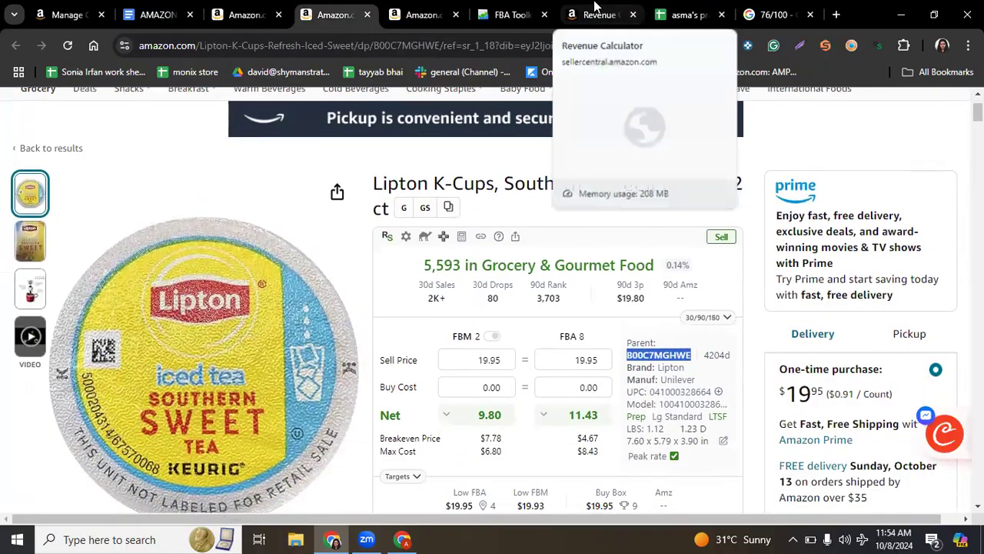
- Enter 19.95 as the selling price of B00C7MGHWE in the product hunting sheet and clear its total cost cell
click(596, 14)
click(687, 14)
click(648, 222)
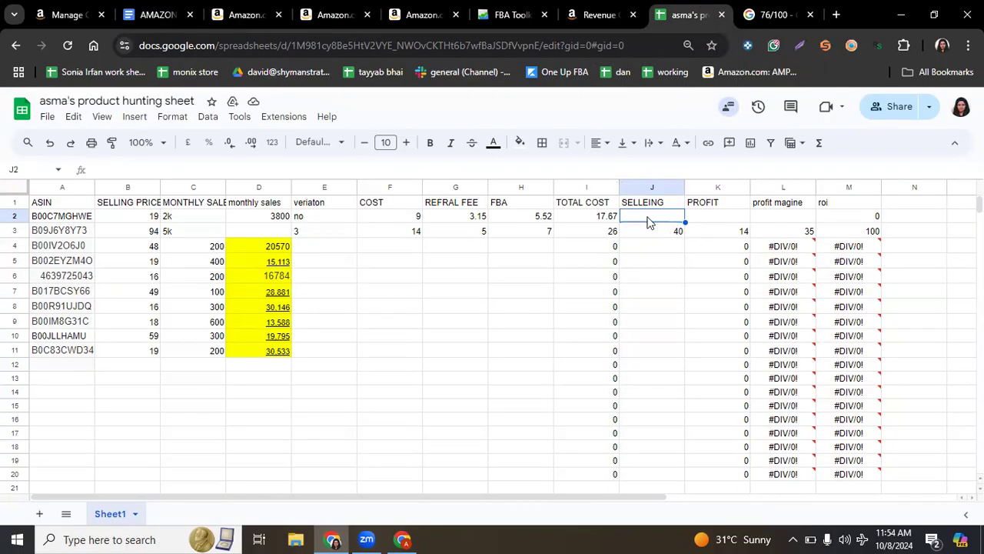
text(19.95)
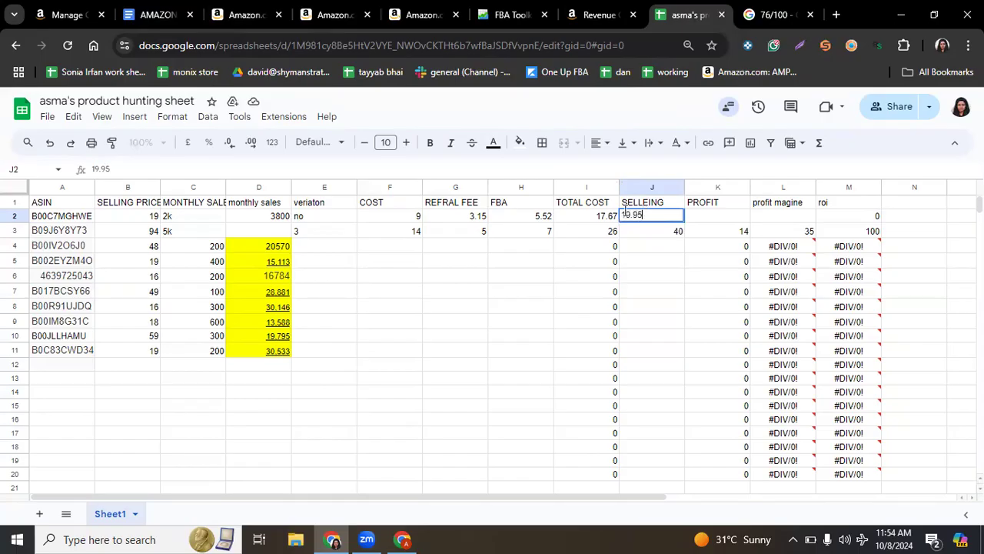
click(694, 232)
click(585, 216)
key(Delete)
click(655, 275)
- Review the selling, cost, referral fee and FBA cells of B00C7MGHWE against the profit formula in the AMAZON document, and return to the sheet
click(659, 218)
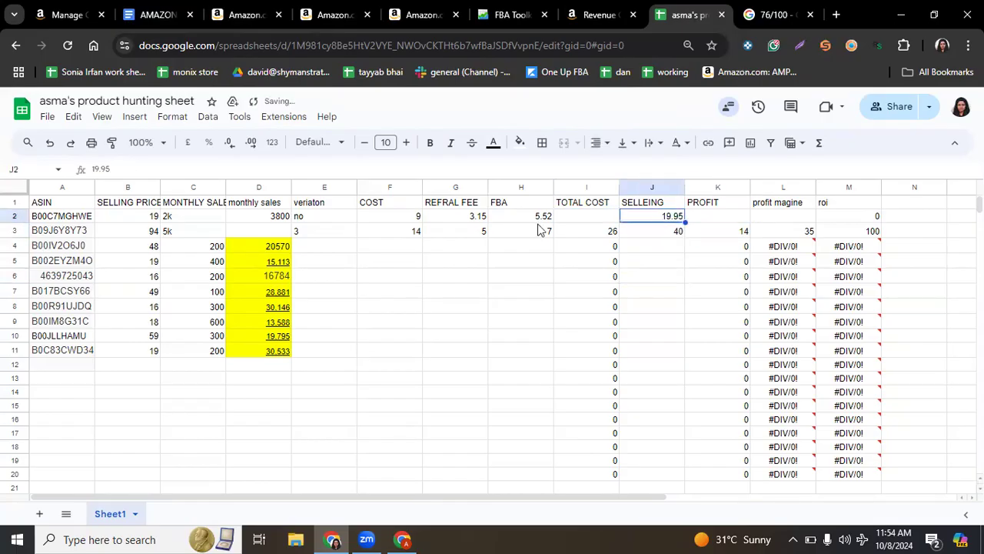
click(391, 233)
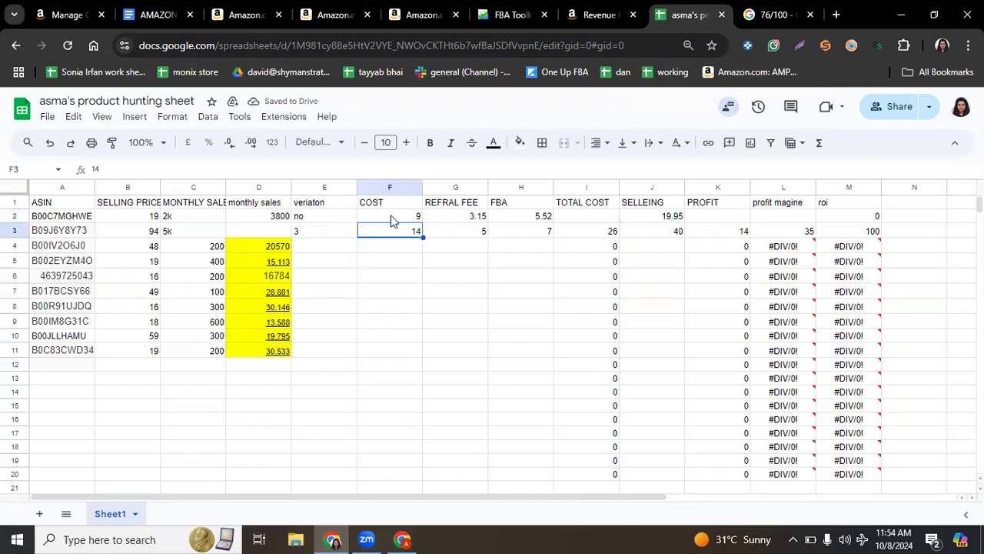
drag(392, 218, 557, 223)
click(549, 221)
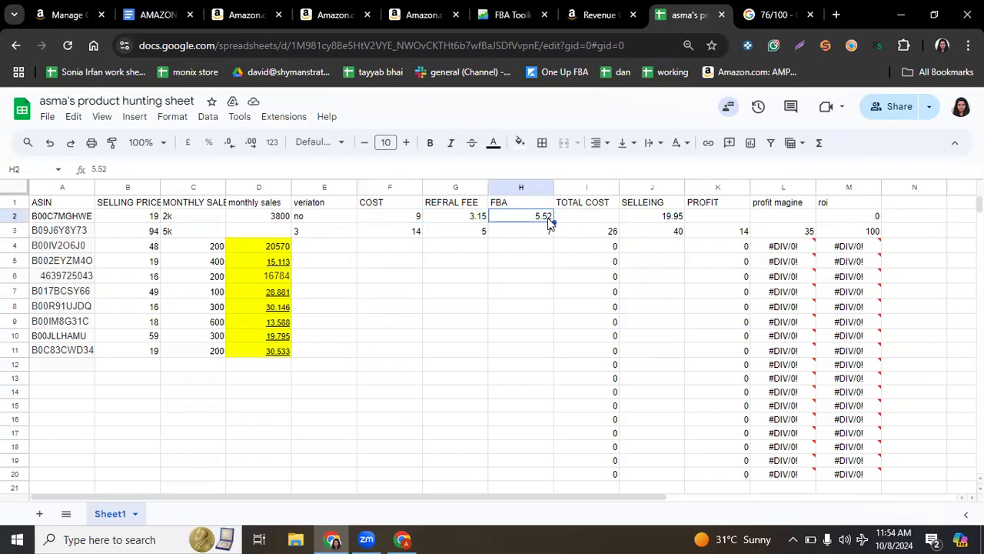
click(176, 9)
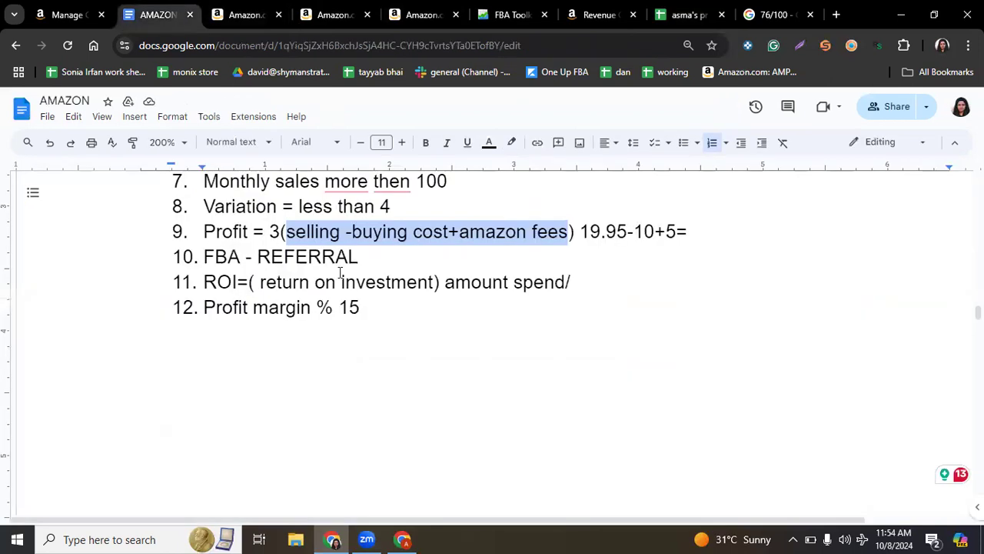
click(369, 233)
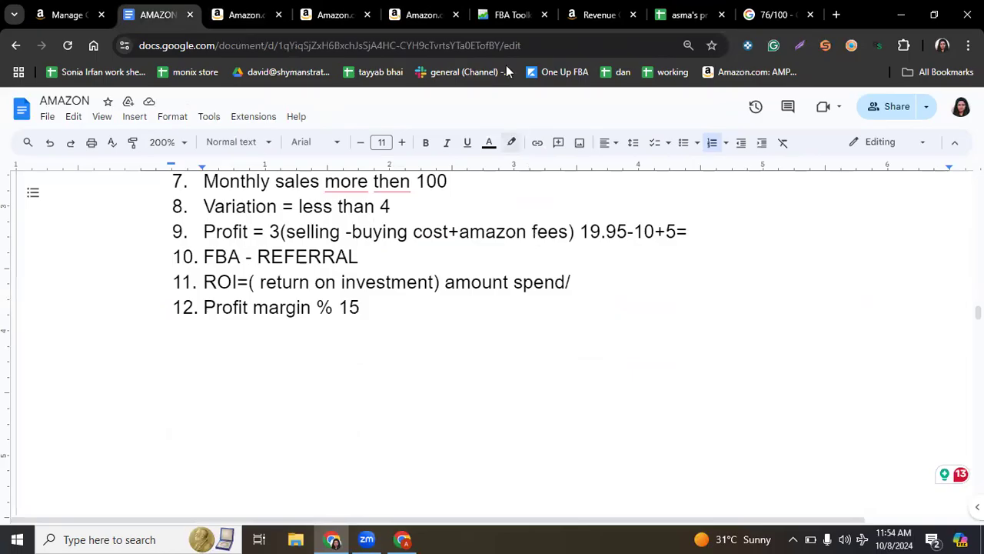
click(663, 14)
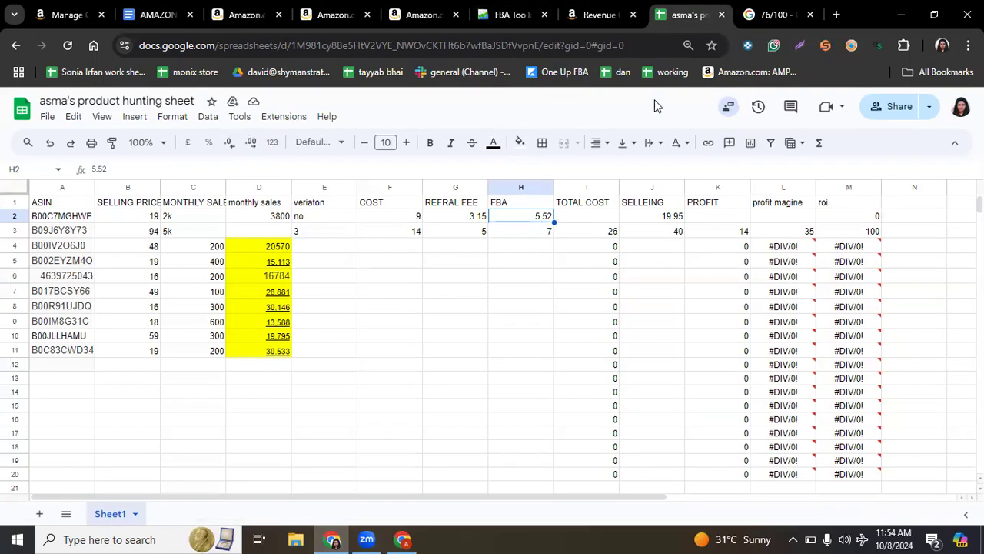
- Calculate the total cost of B00C7MGHWE in cell I2 with the formula =H2+G2+F2, adding FBA, referral fee and cost
click(577, 214)
text(=)
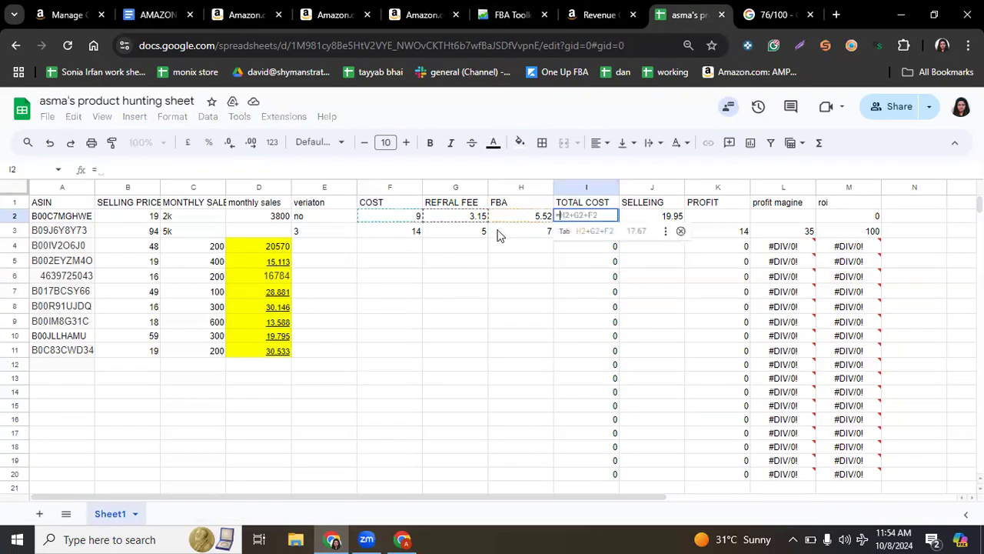
click(504, 217)
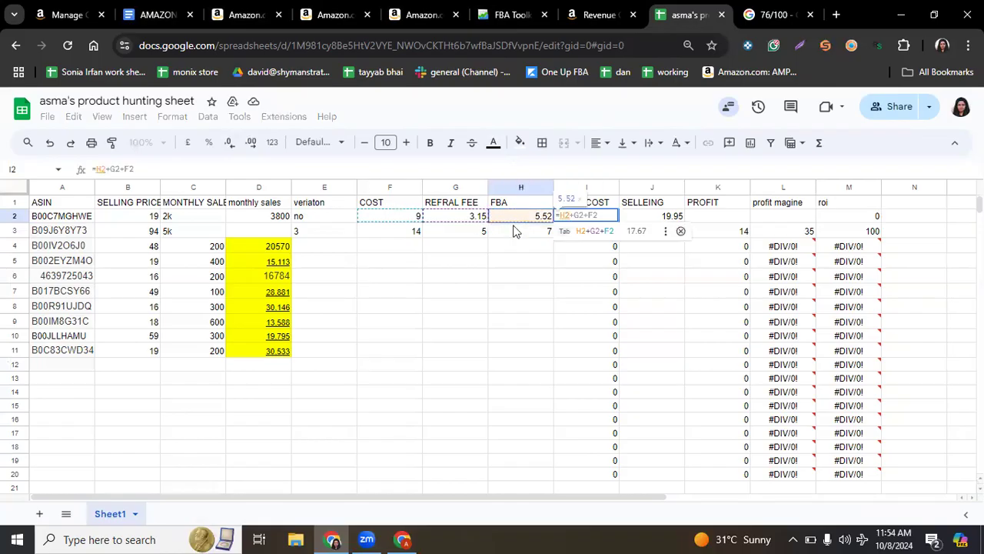
text(+)
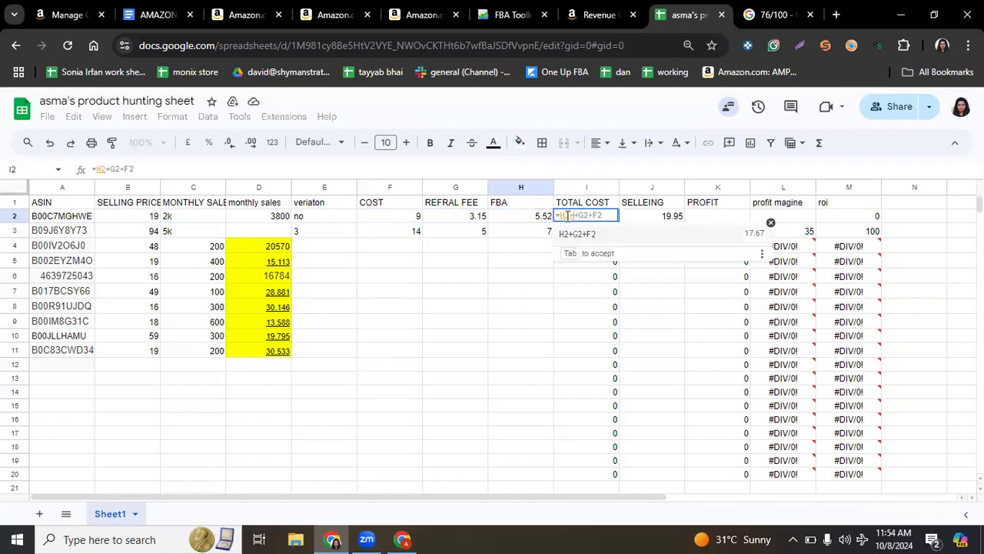
click(446, 215)
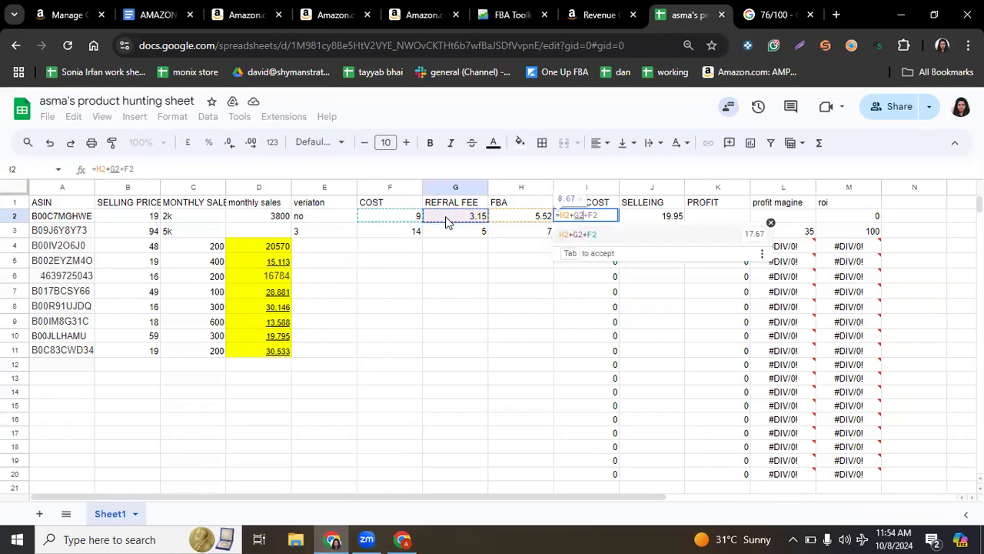
text(+)
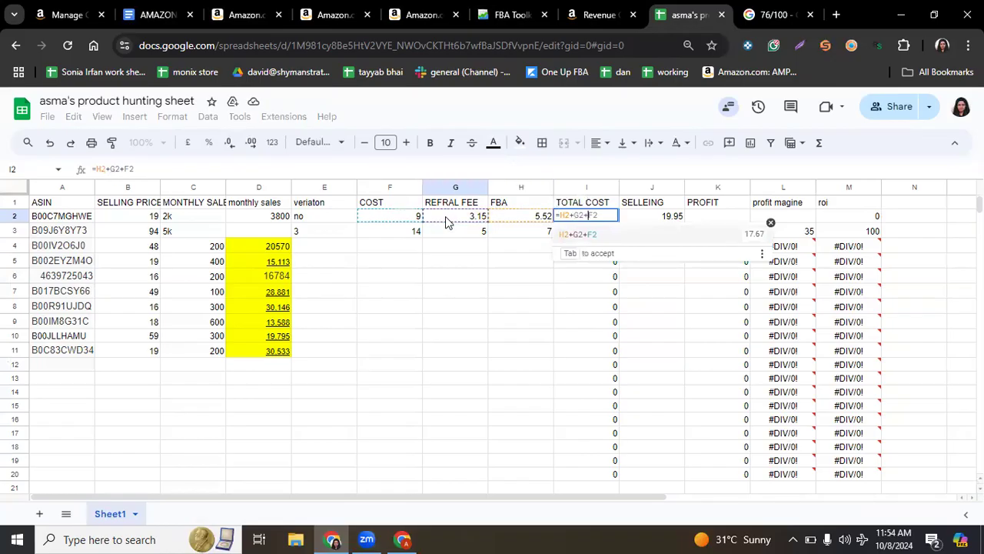
click(391, 217)
key(Return)
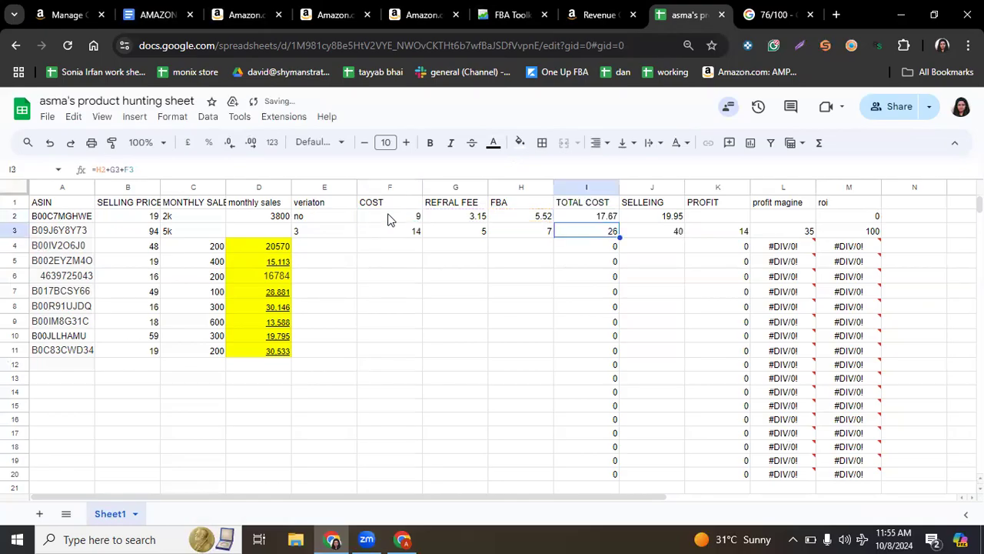
- Try to calculate the profit of B00C7MGHWE in cell K2 by subtracting its total cost from its selling price
click(581, 221)
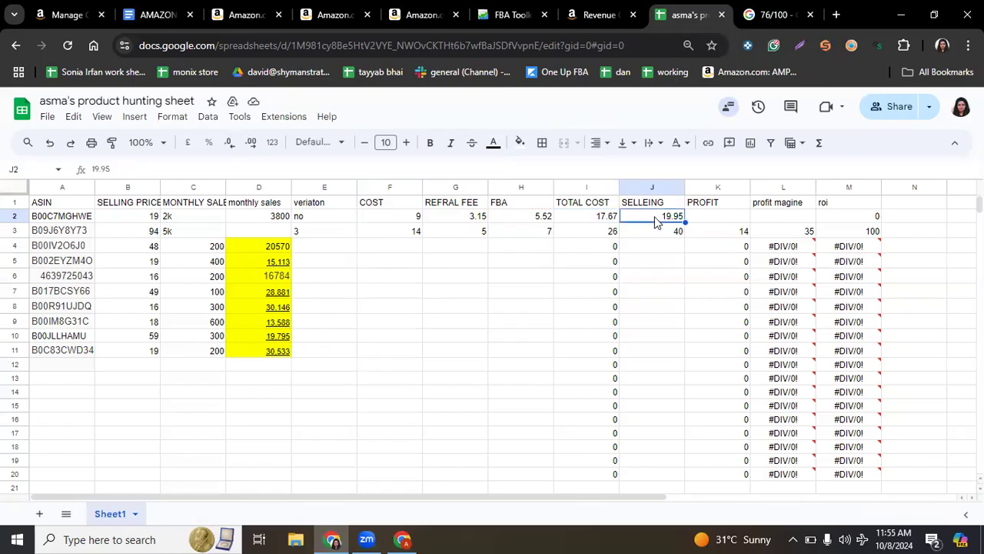
click(583, 218)
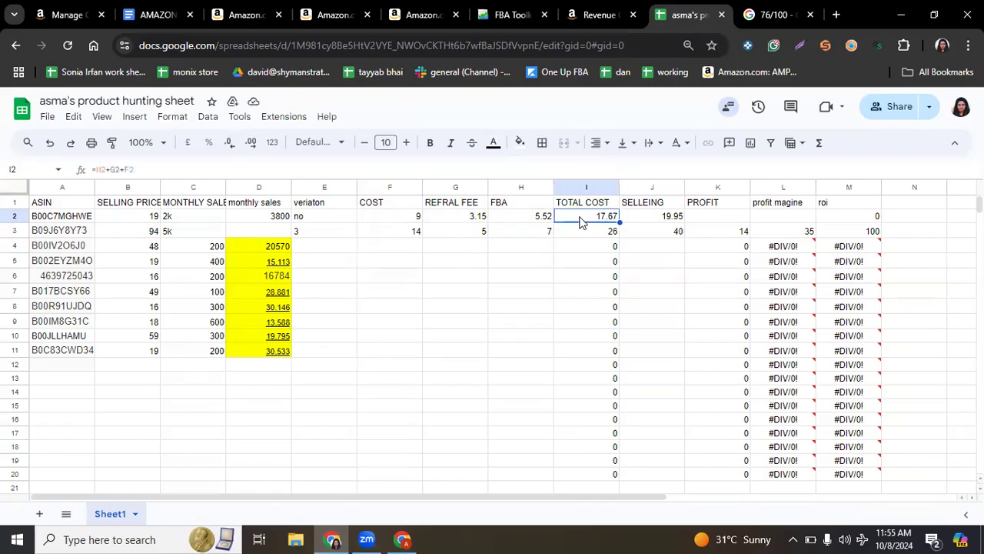
click(717, 221)
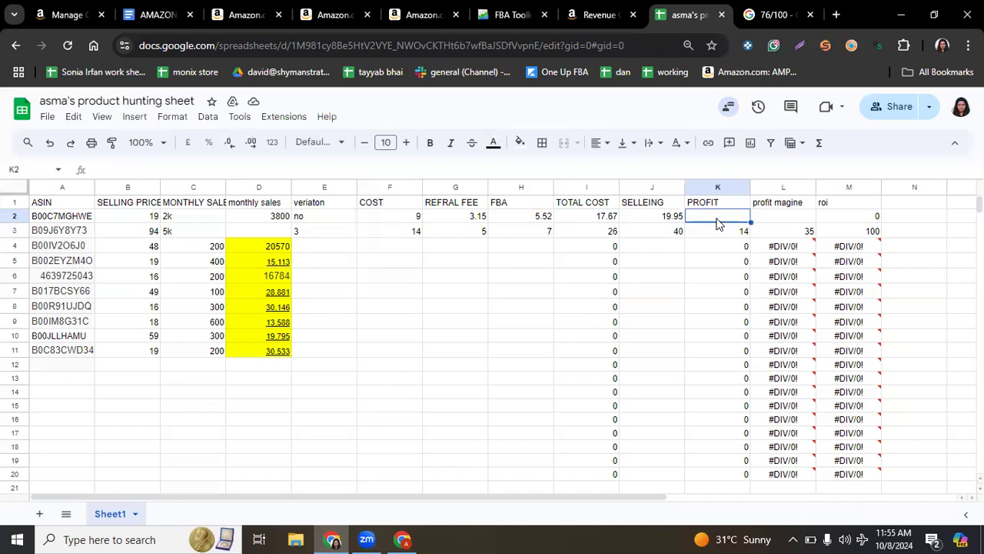
text(=)
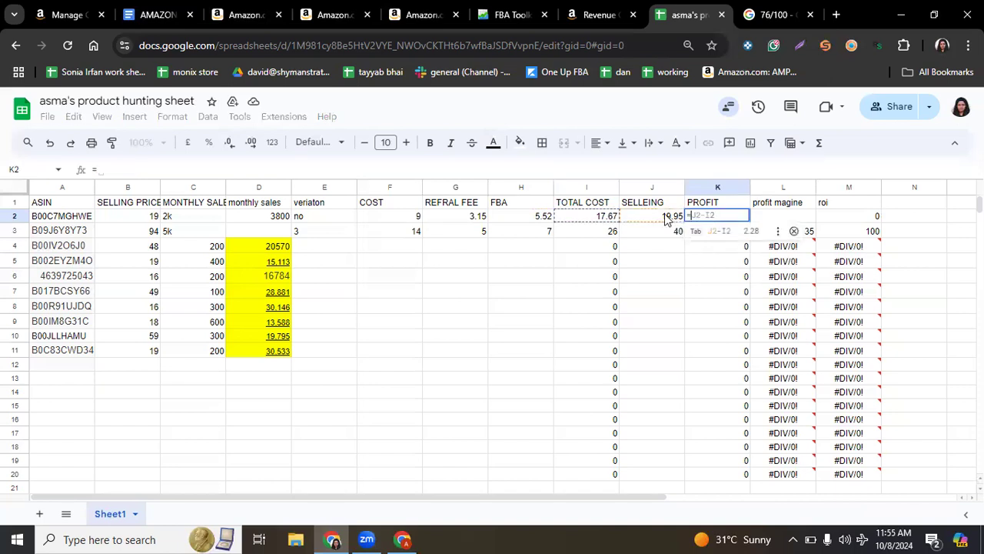
click(640, 216)
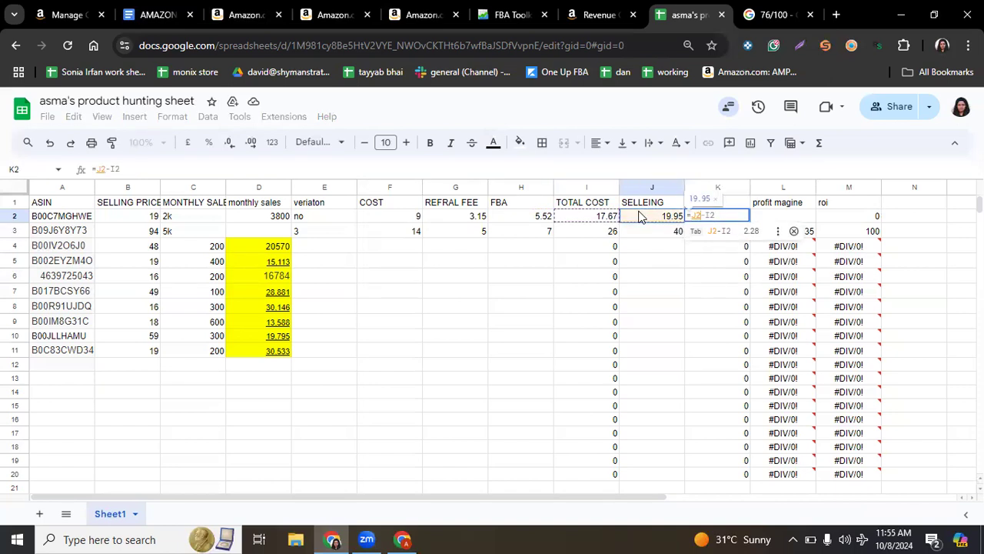
text(-)
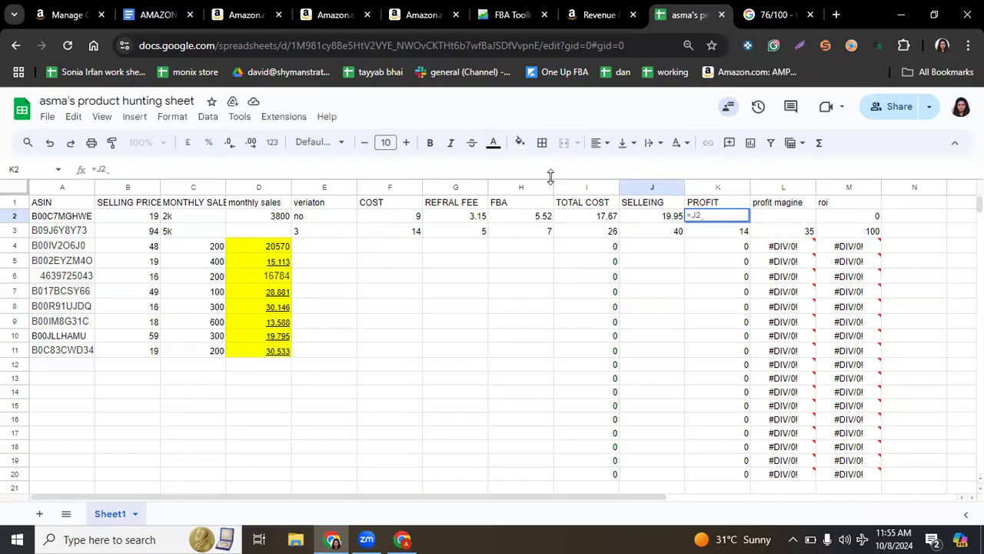
click(584, 221)
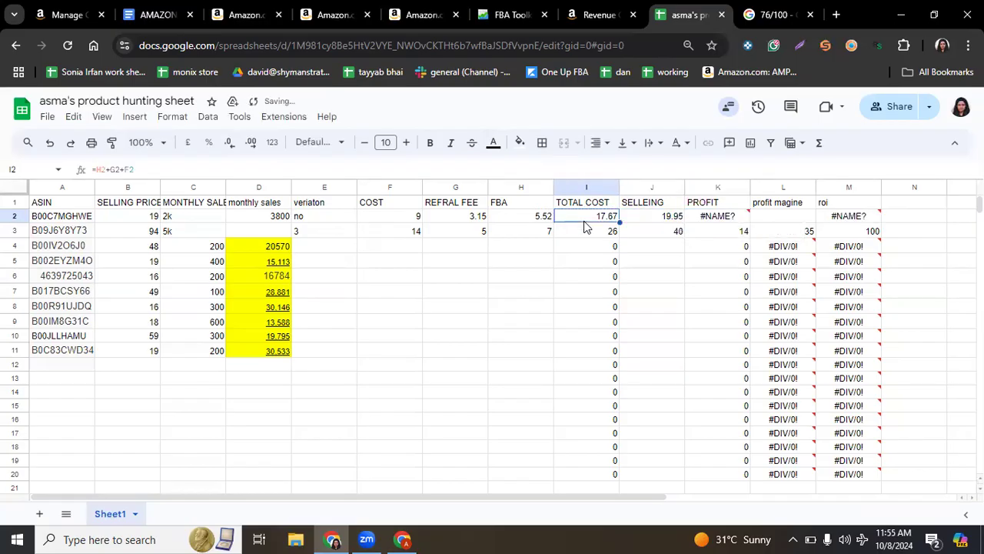
- Correct the profit formula of B00C7MGHWE in cell K2 to =J2-I2, selling price minus total cost
double_click(703, 216)
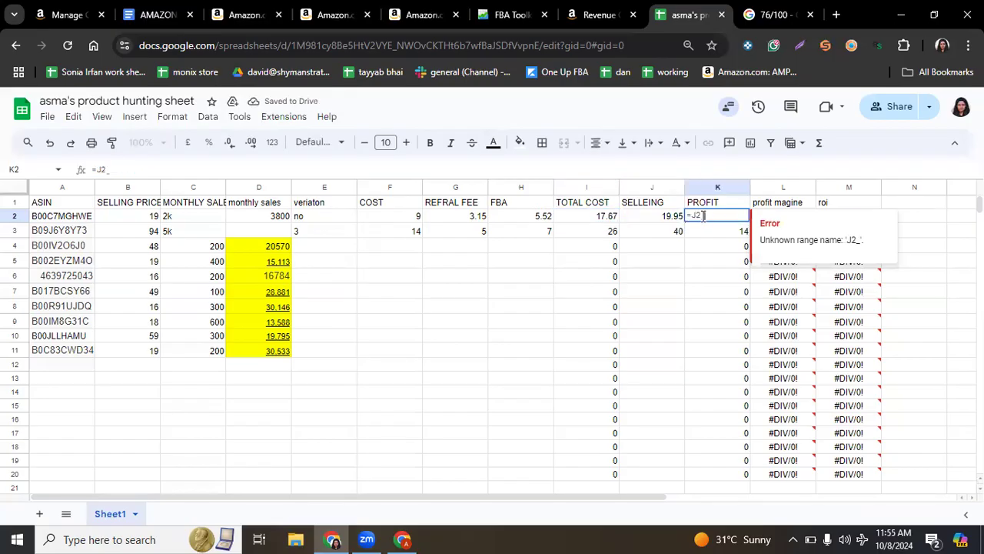
click(586, 220)
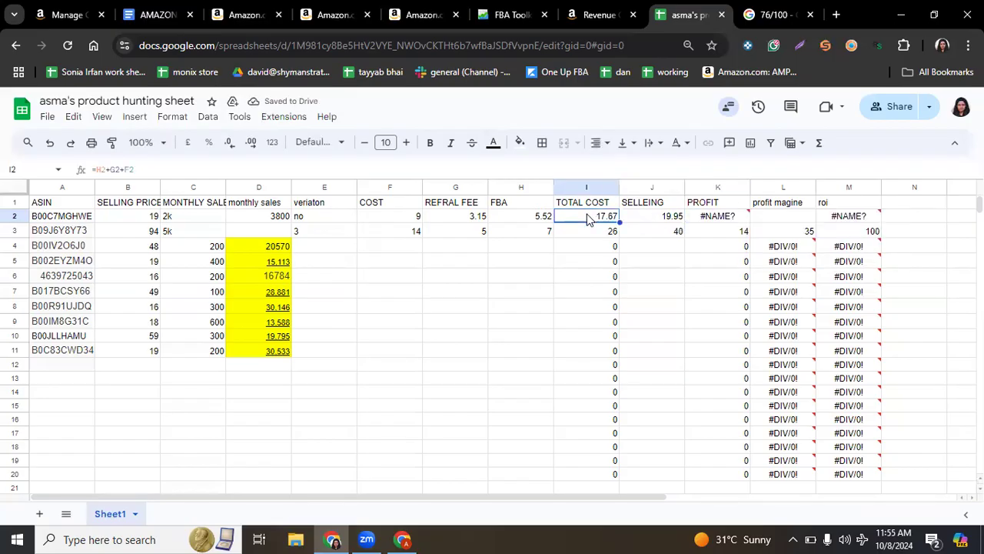
double_click(719, 216)
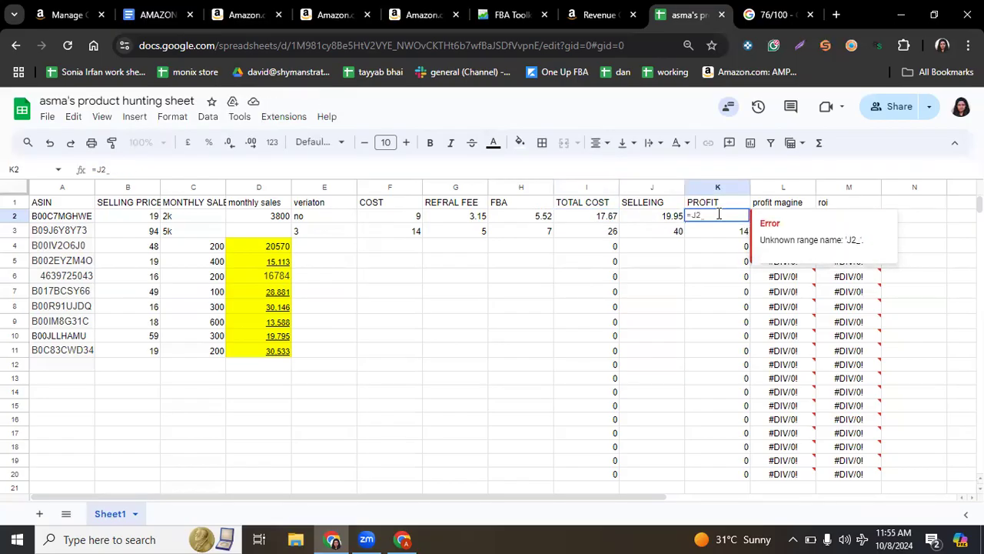
key(BackSpace)
text(-)
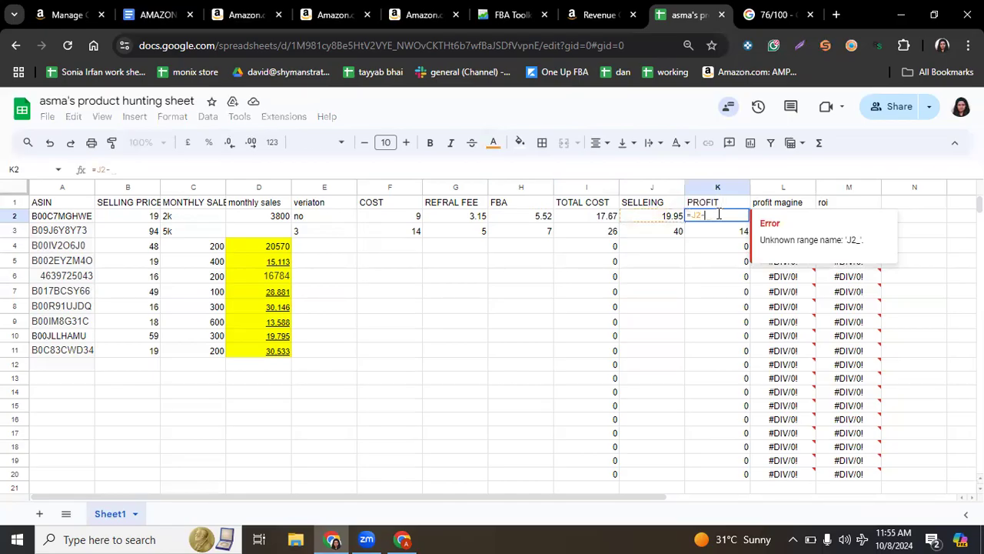
click(571, 220)
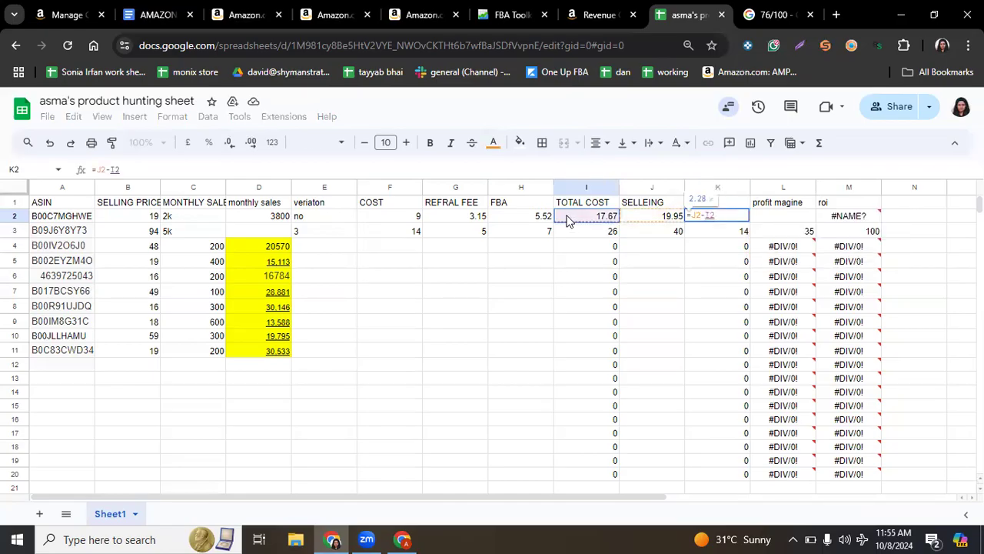
key(Return)
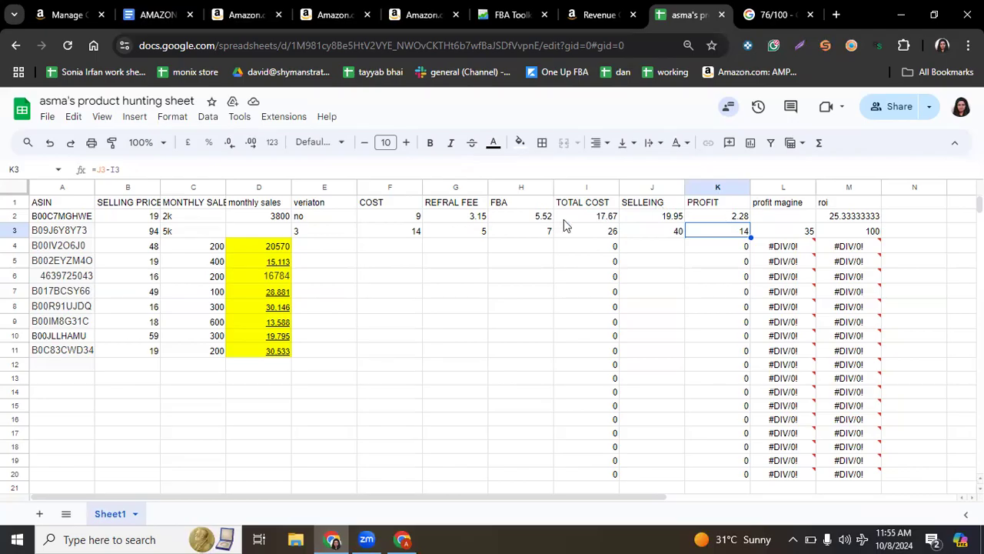
- Review the selling, cost and profit margin cells of B00C7MGHWE, and highlight the 15% profit margin criterion in the AMAZON document
click(659, 221)
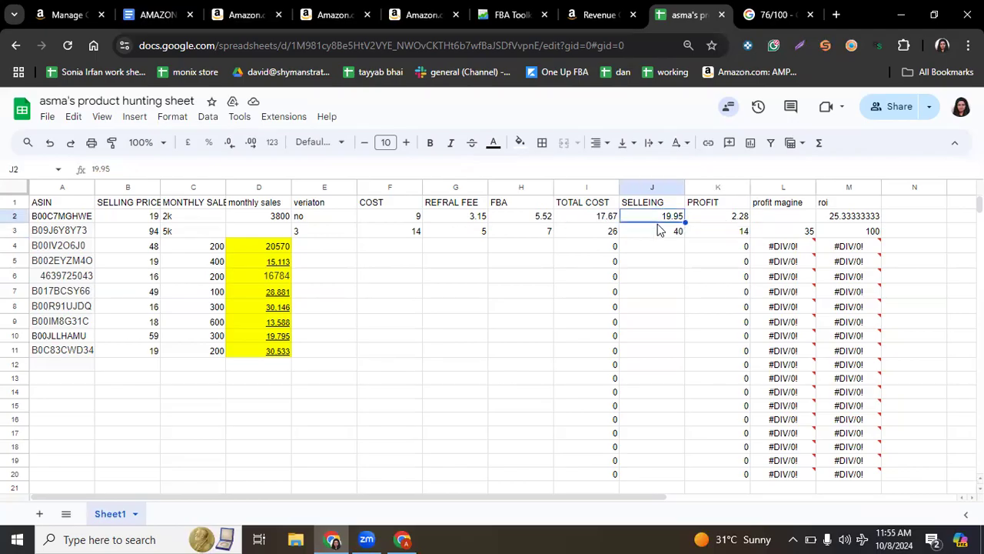
click(400, 217)
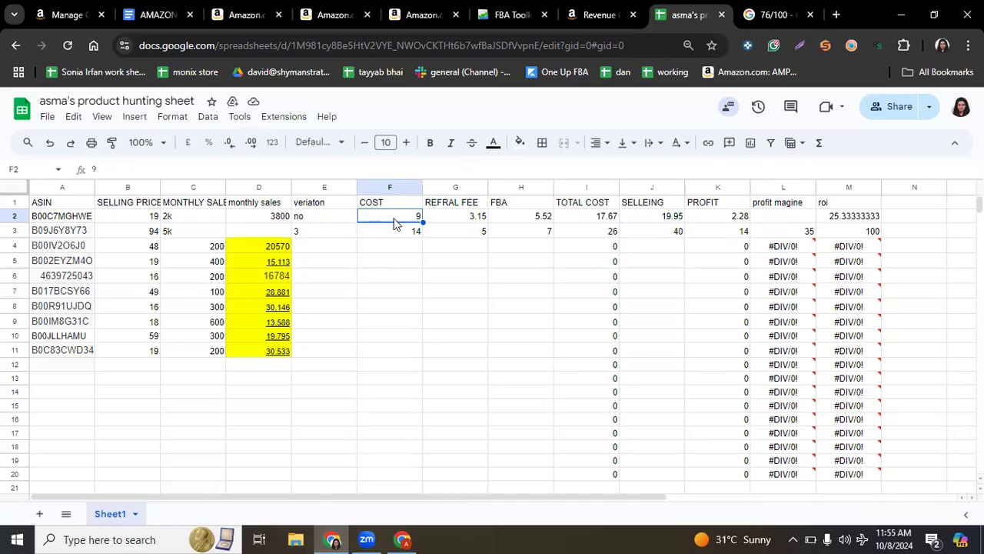
click(790, 219)
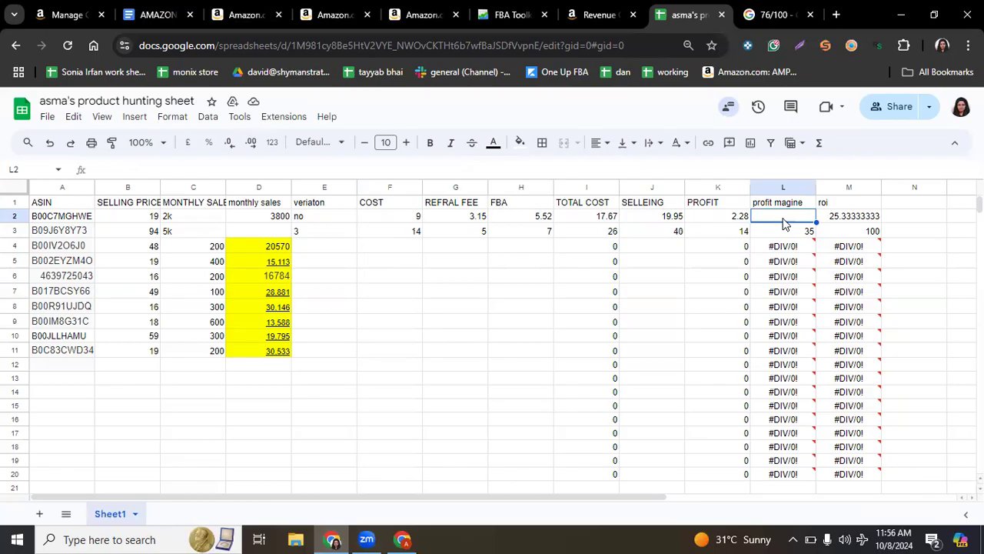
click(158, 14)
click(376, 309)
shift+click(307, 306)
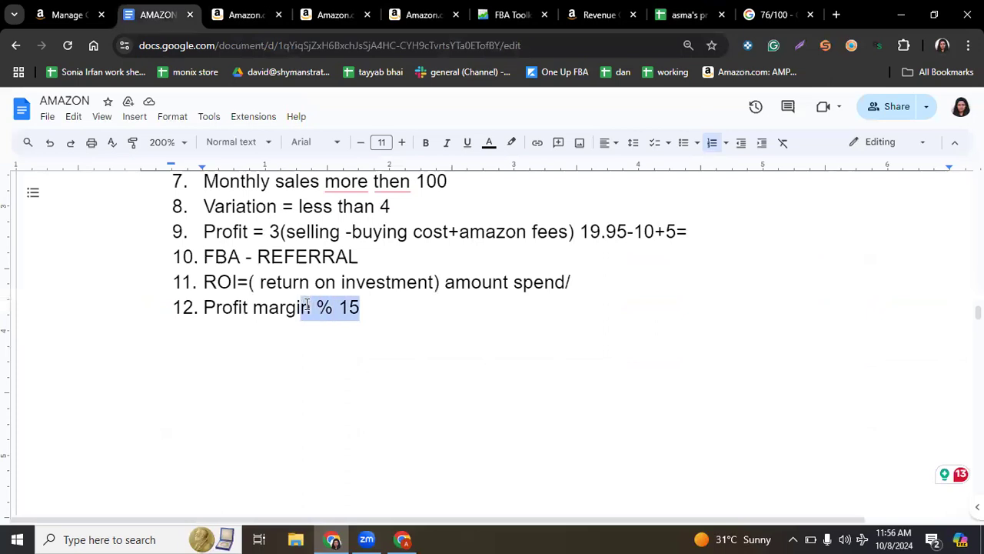
drag(367, 313, 321, 314)
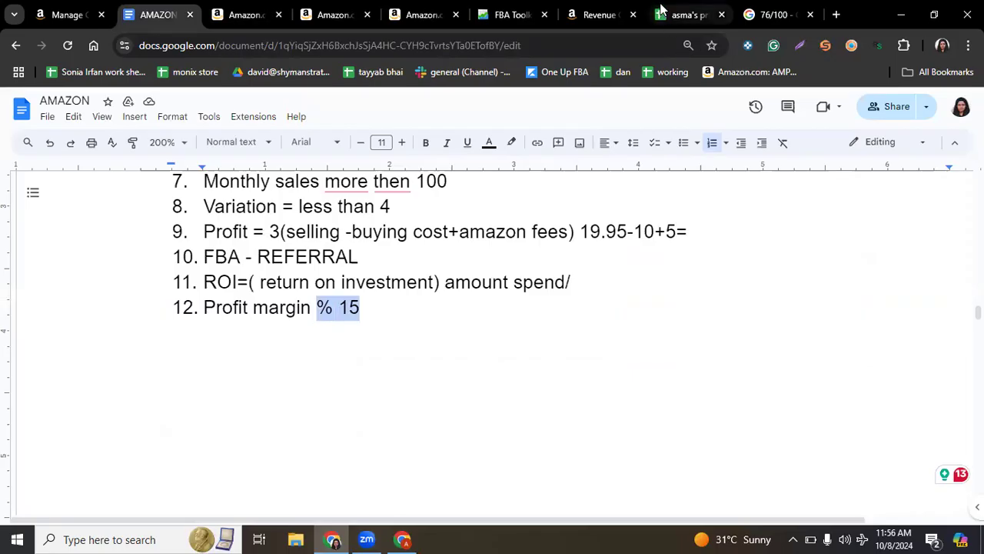
- Return to the product hunting sheet and enter the profit margin formula =K2/J2 for B00C7MGHWE in cell L2
click(681, 14)
double_click(766, 216)
text(=)
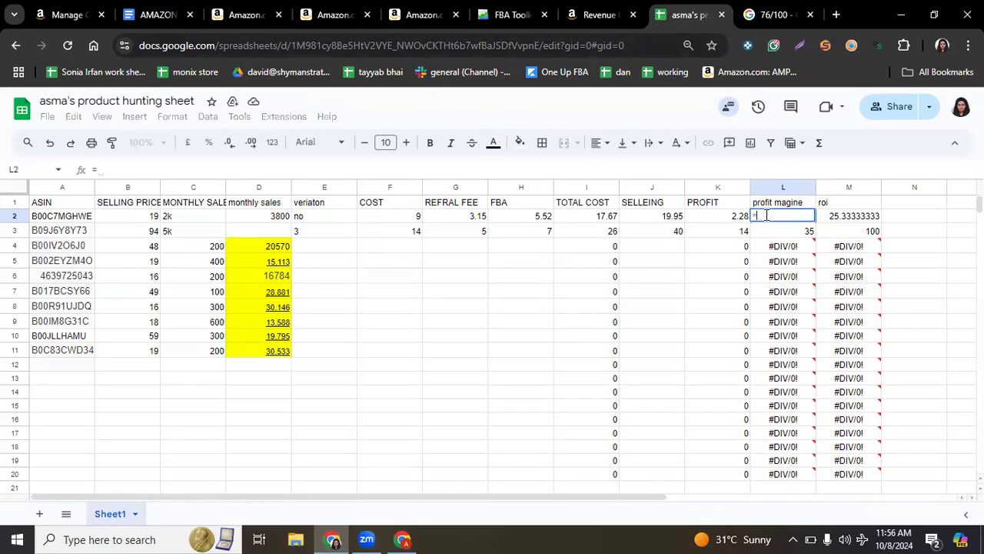
click(708, 220)
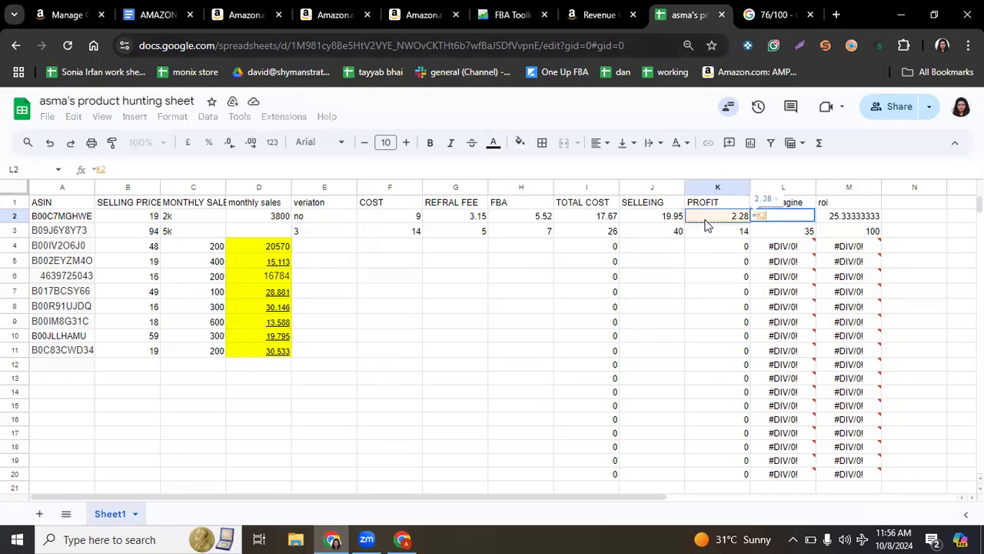
text(/)
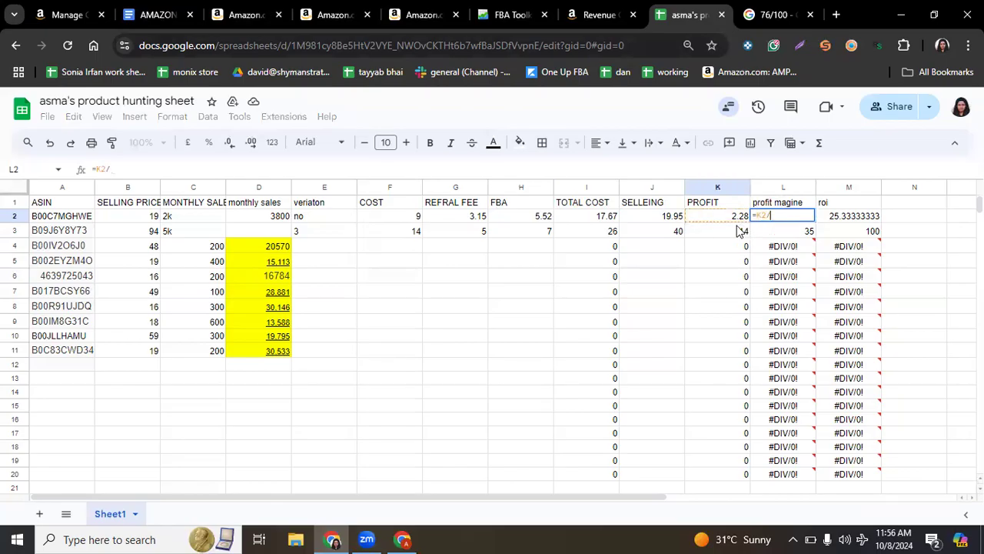
click(642, 218)
key(Return)
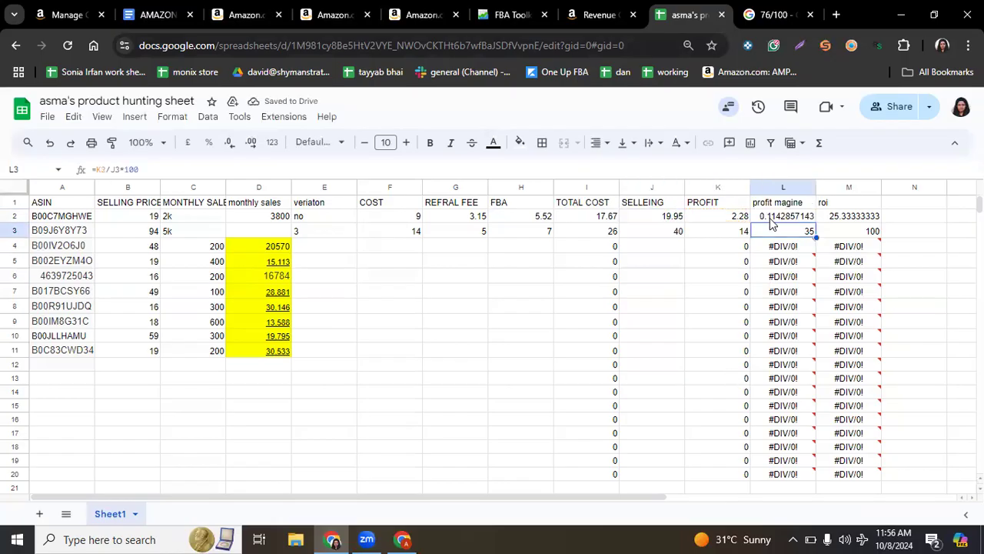
- Point out the roi column heading and highlight the ROI (return on investment) line in the AMAZON document
click(843, 204)
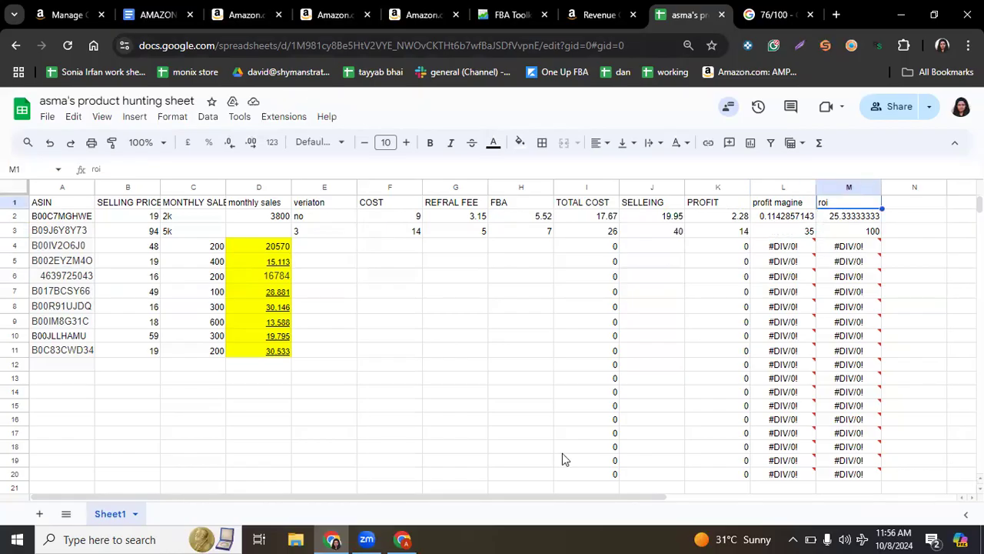
click(175, 11)
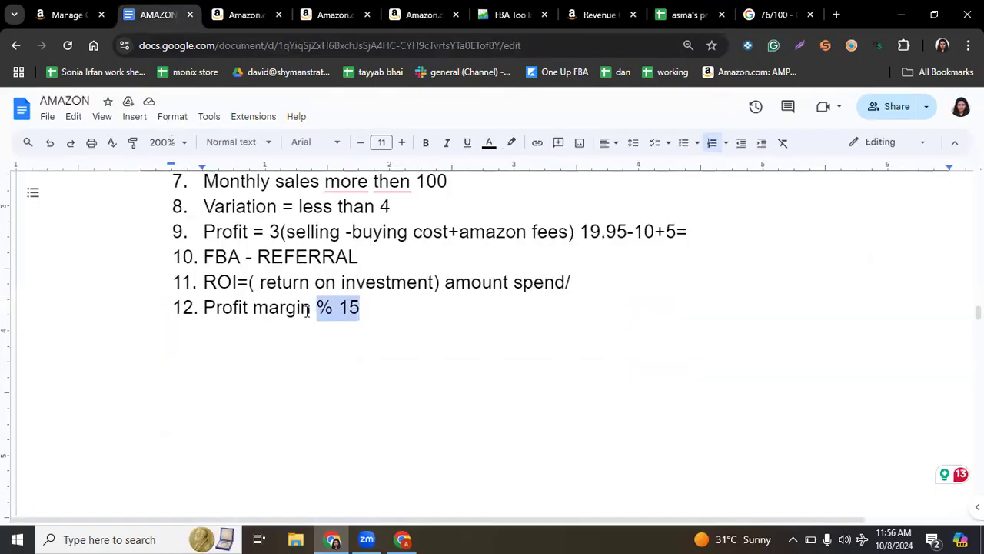
drag(204, 282, 626, 284)
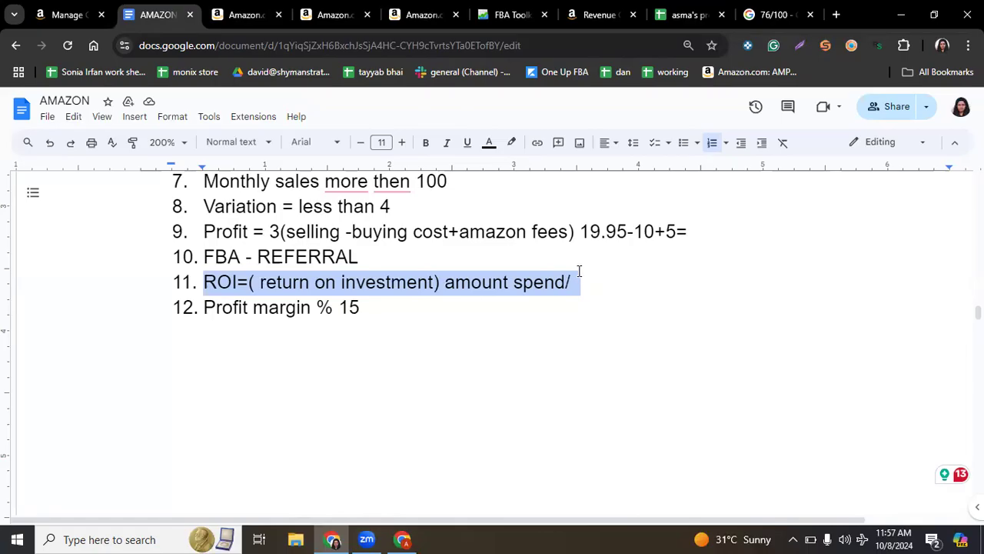
- Back in the product hunting sheet, rebuild the ROI formula of B00C7MGHWE in cell M2 as =K2/F2*100, profit divided by cost
click(682, 6)
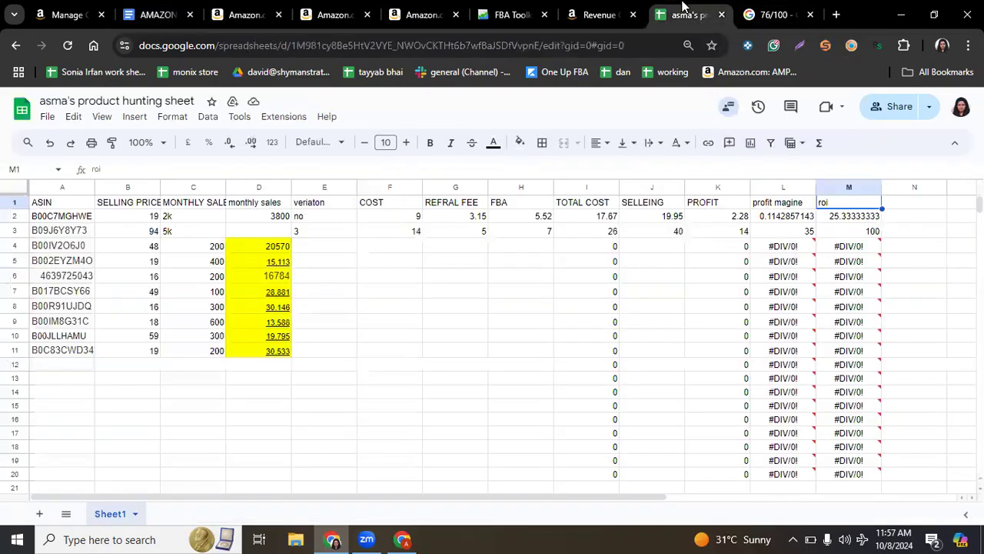
double_click(853, 218)
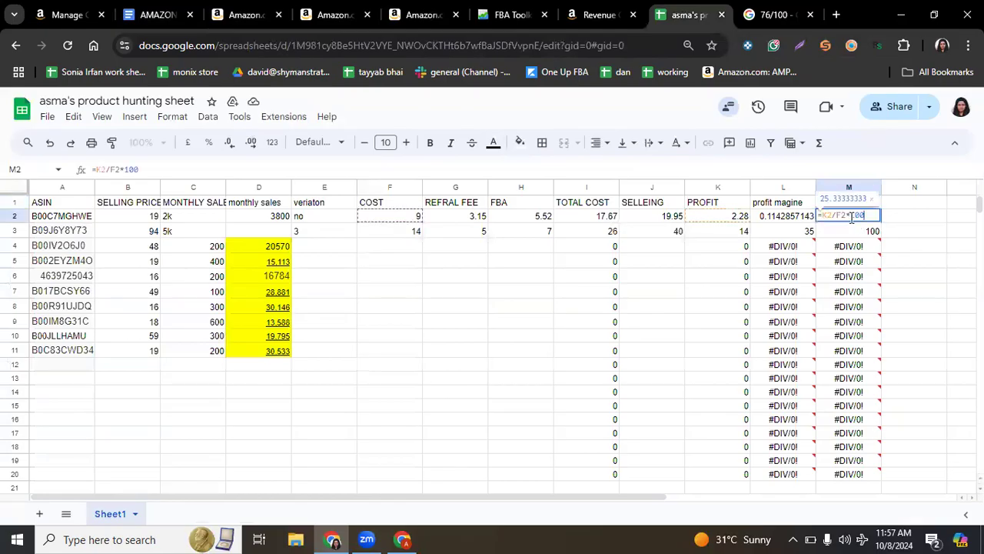
drag(866, 217, 822, 217)
key(BackSpace)
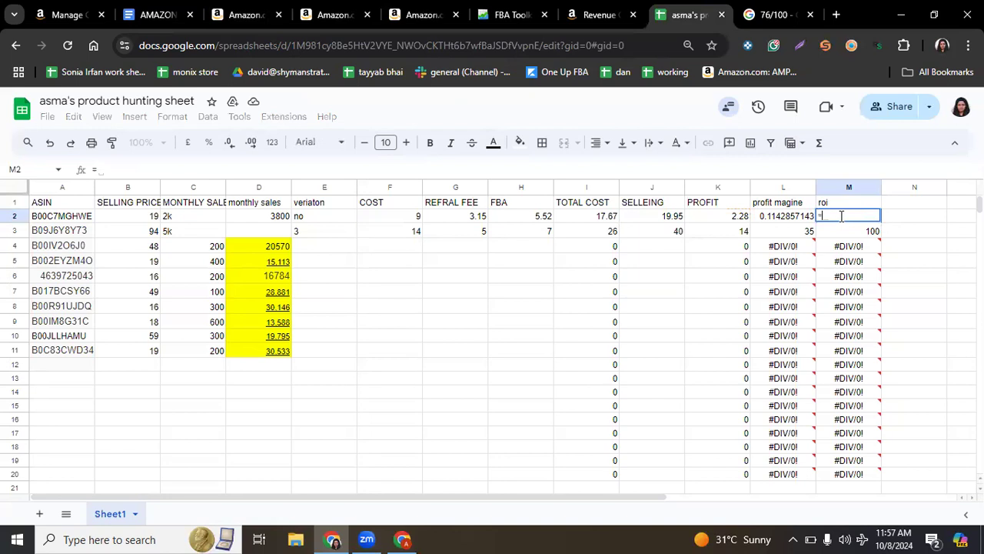
click(698, 216)
text(/)
click(388, 218)
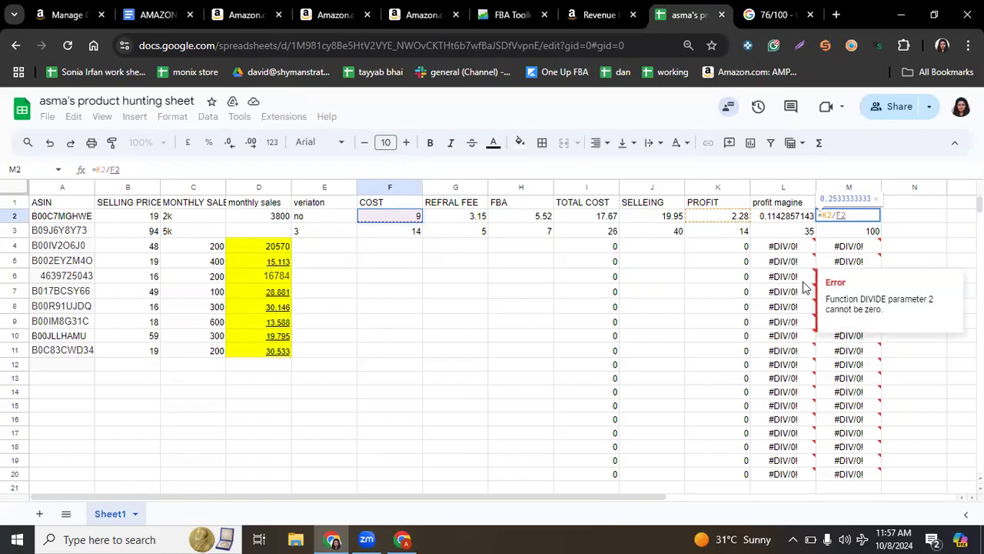
text(*1)
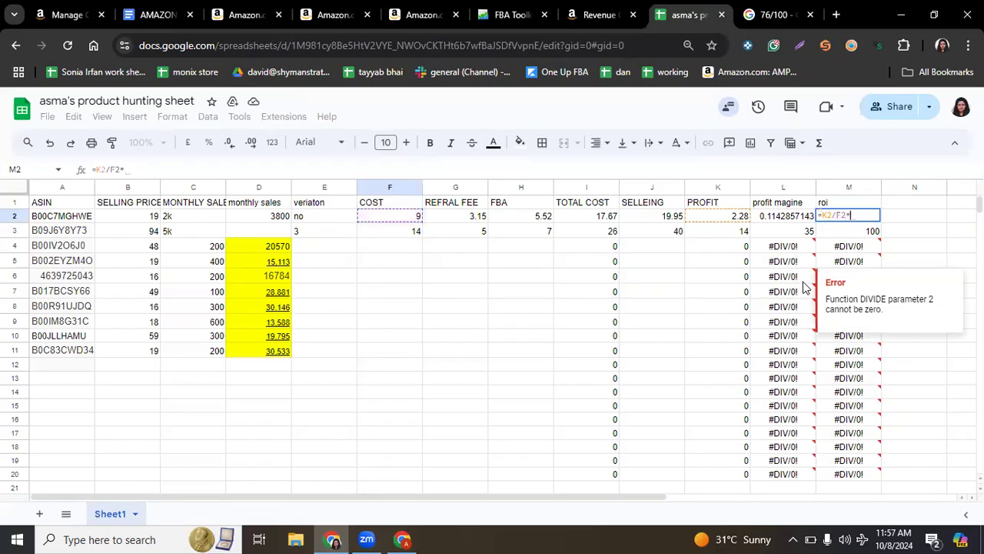
text(0)
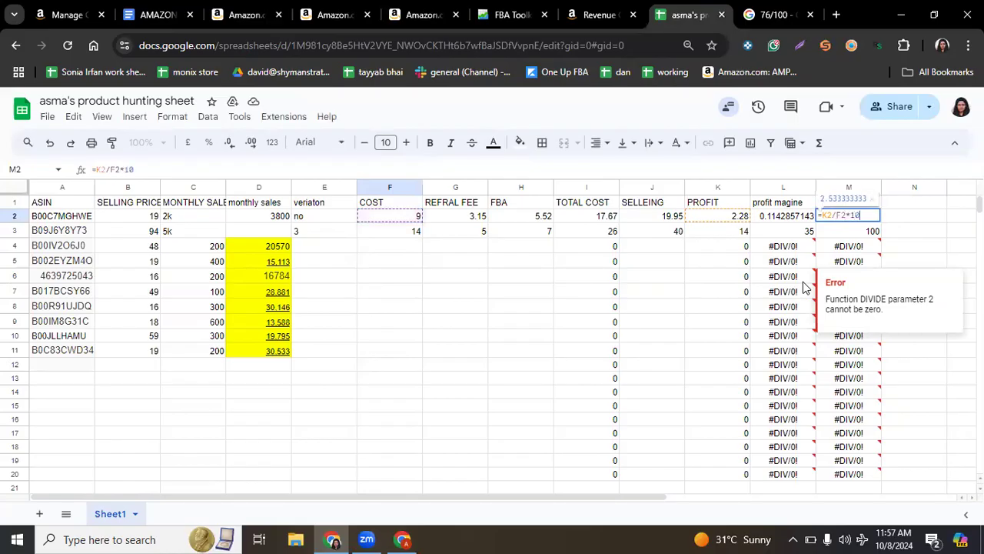
text(0)
key(Return)
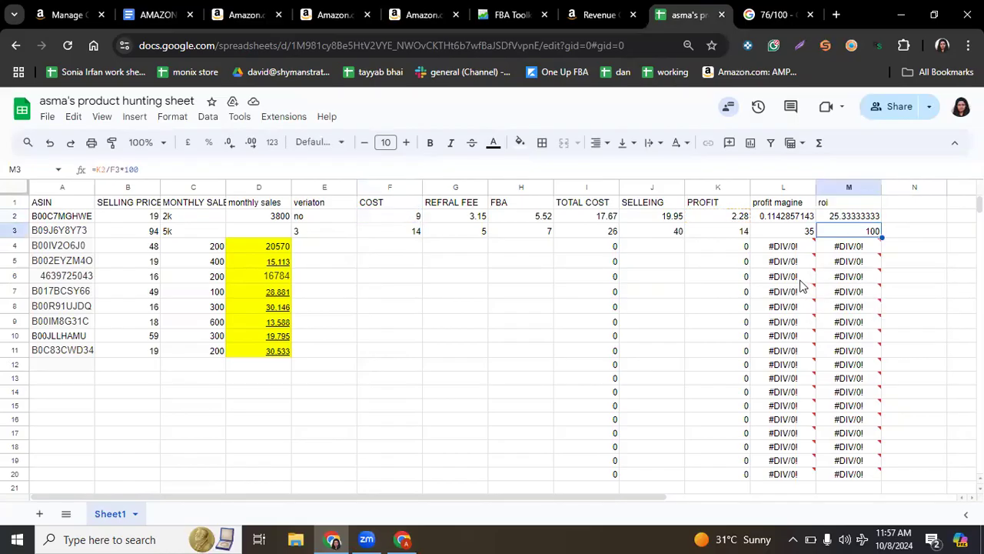
- Extend the profit margin formula of B00C7MGHWE in cell L2 to =K2/J2*100 for a percentage
double_click(755, 217)
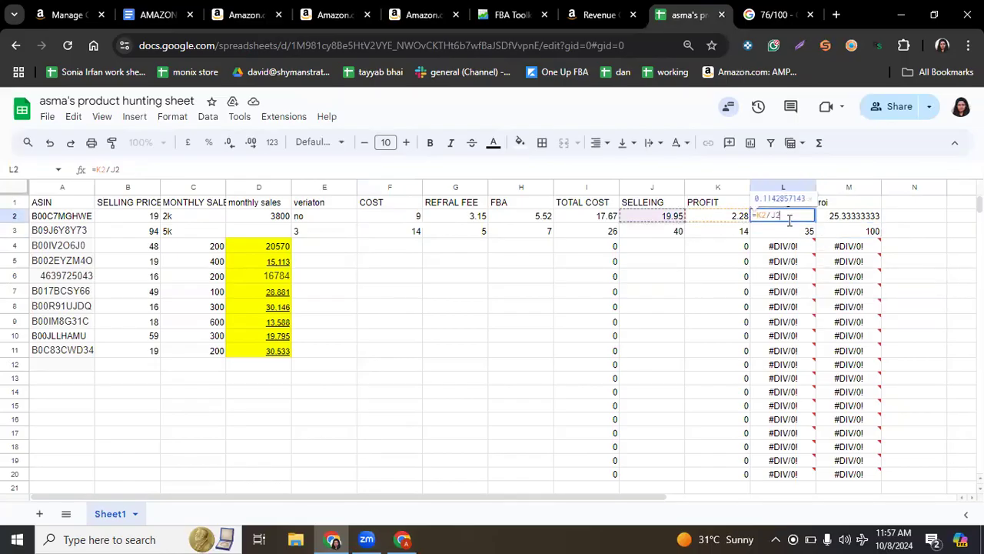
text(*1)
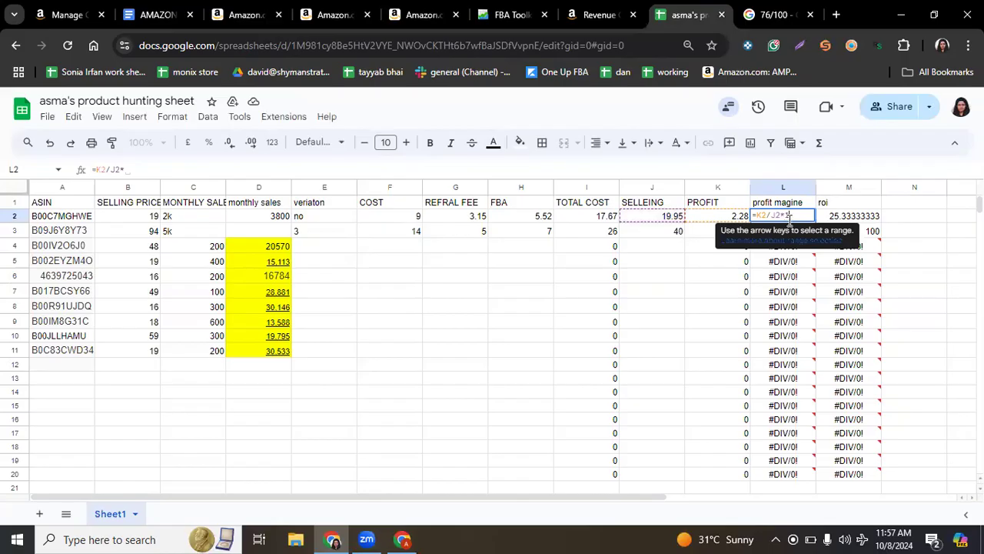
text(00)
key(Return)
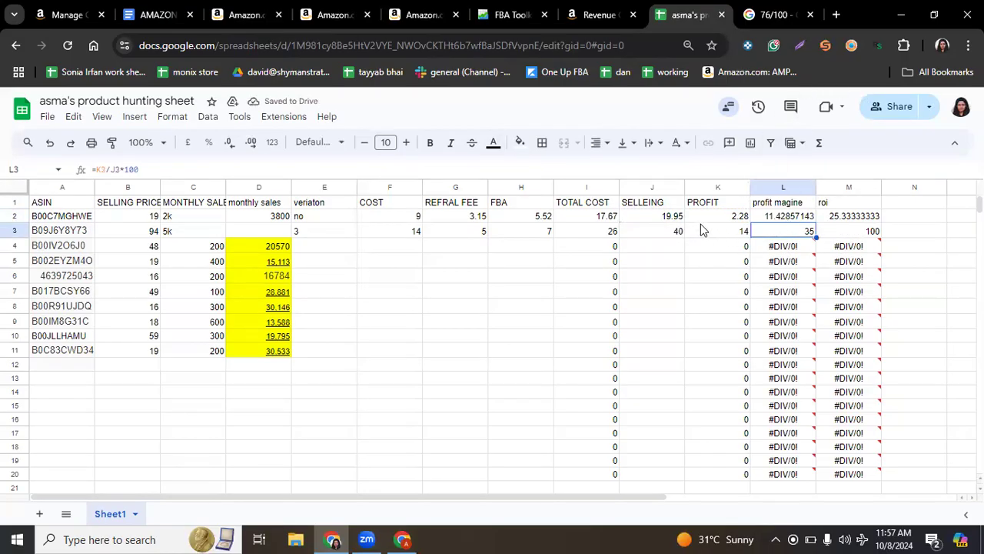
- Point out the profit of B00C7MGHWE and highlight the profit, profit margin and ROI columns across K2:M20
click(720, 216)
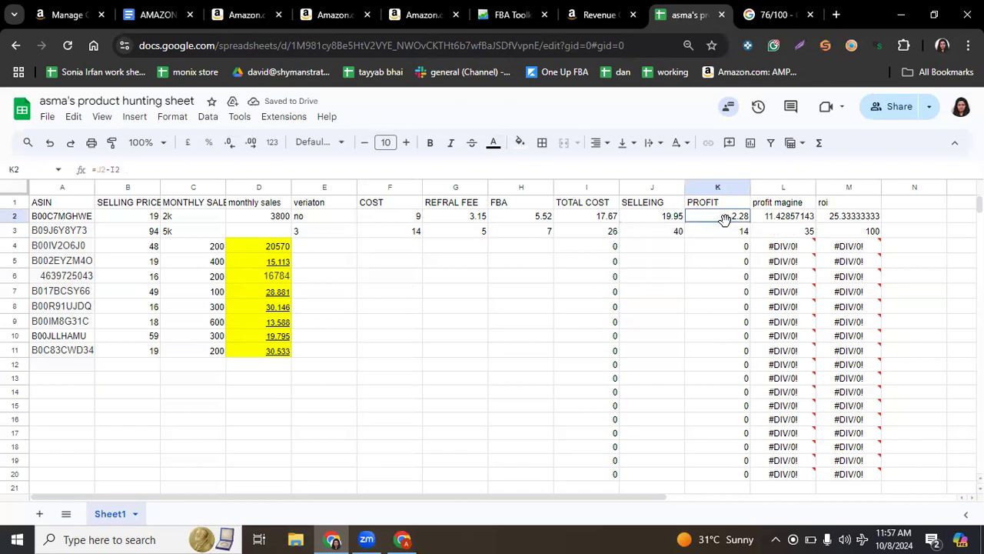
click(927, 292)
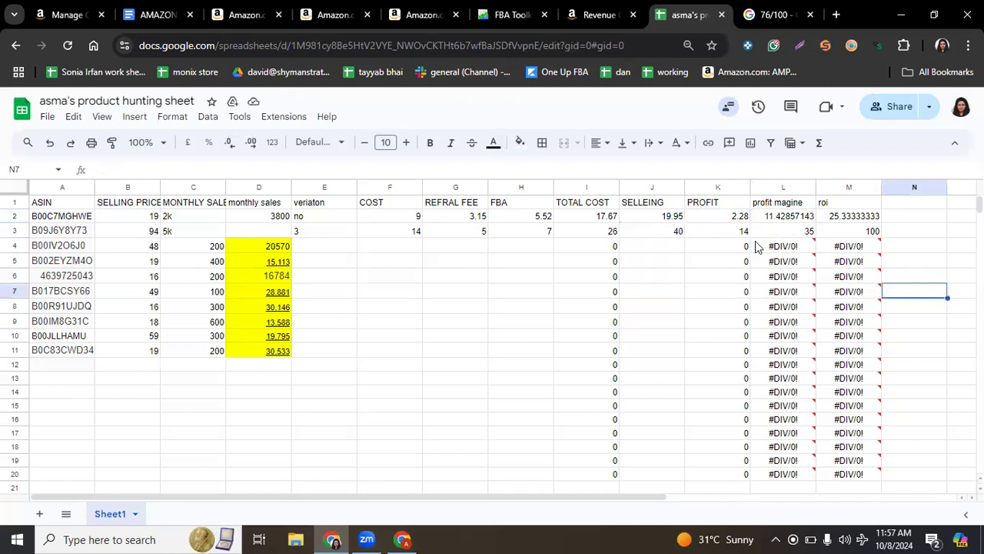
drag(730, 217, 856, 477)
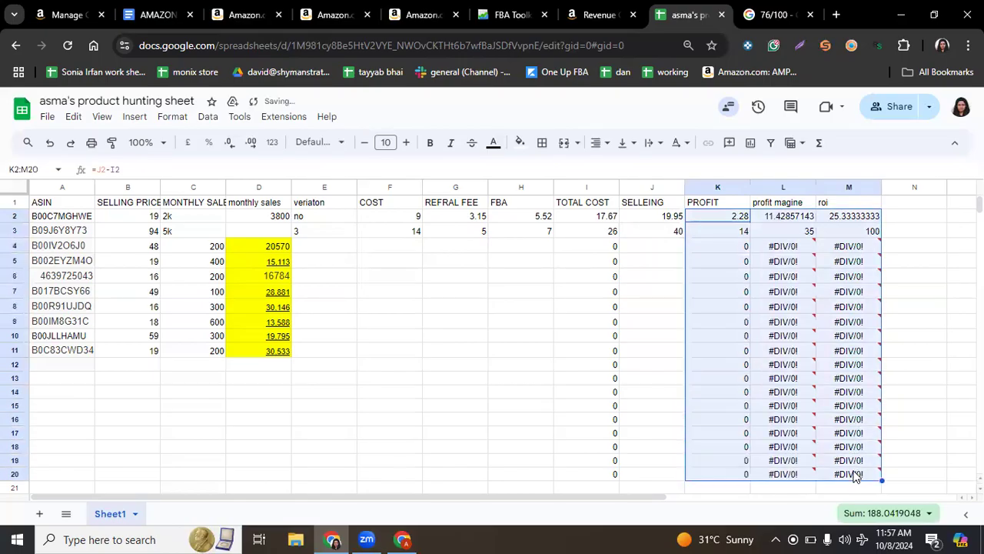
- Fill in row 4 for B00IV2O6J0 with cost 5, selling price 15, referral fee 3 and FBA fee 4
click(397, 248)
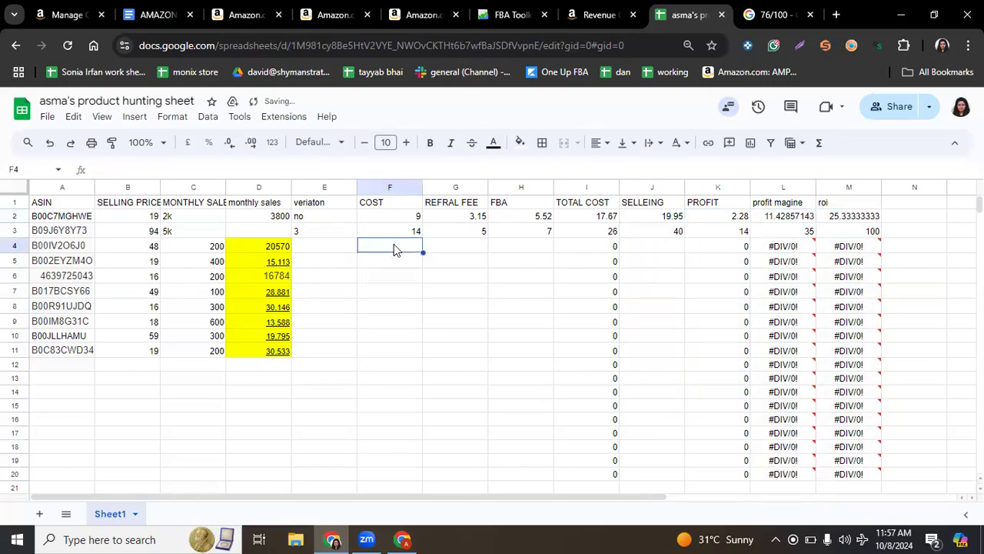
text(5)
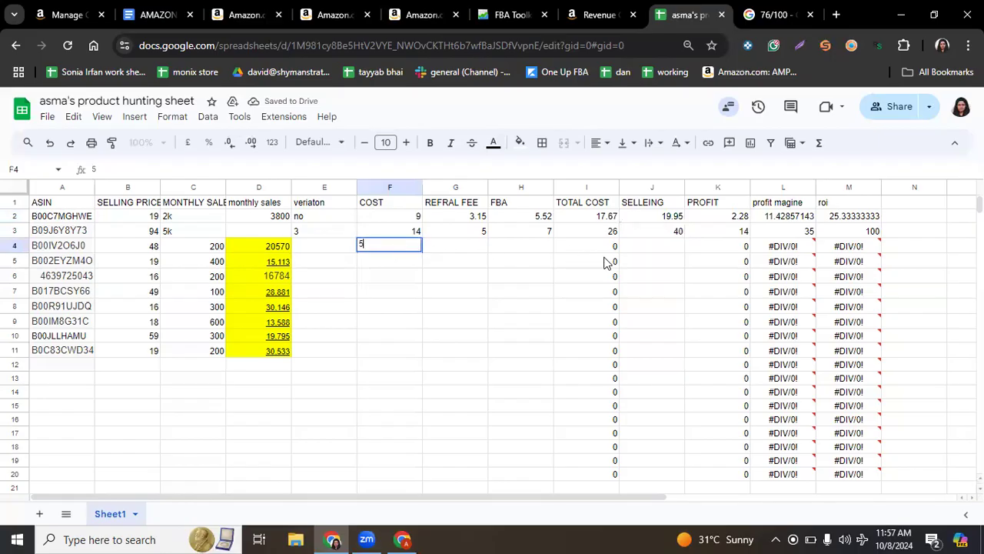
click(659, 253)
text(15)
click(483, 248)
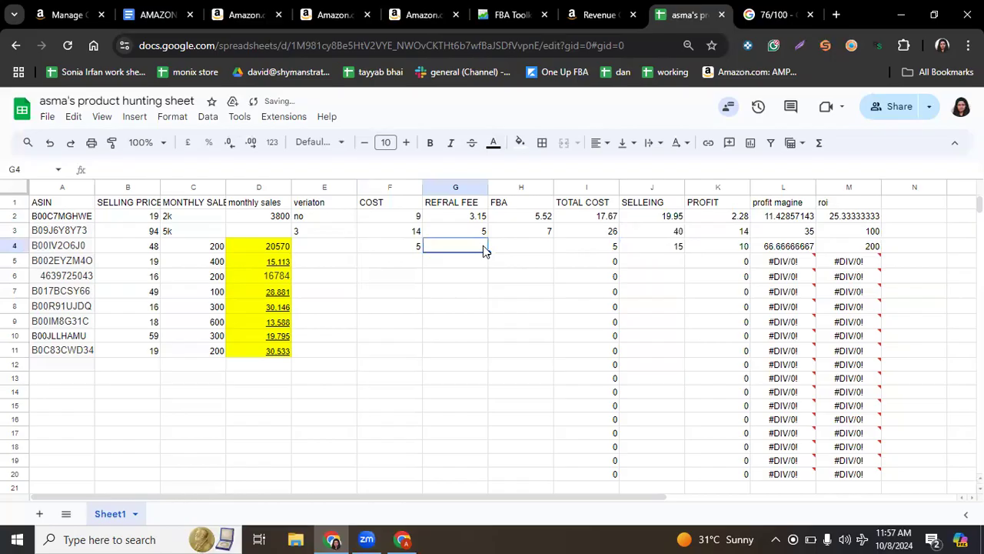
text(3)
click(536, 250)
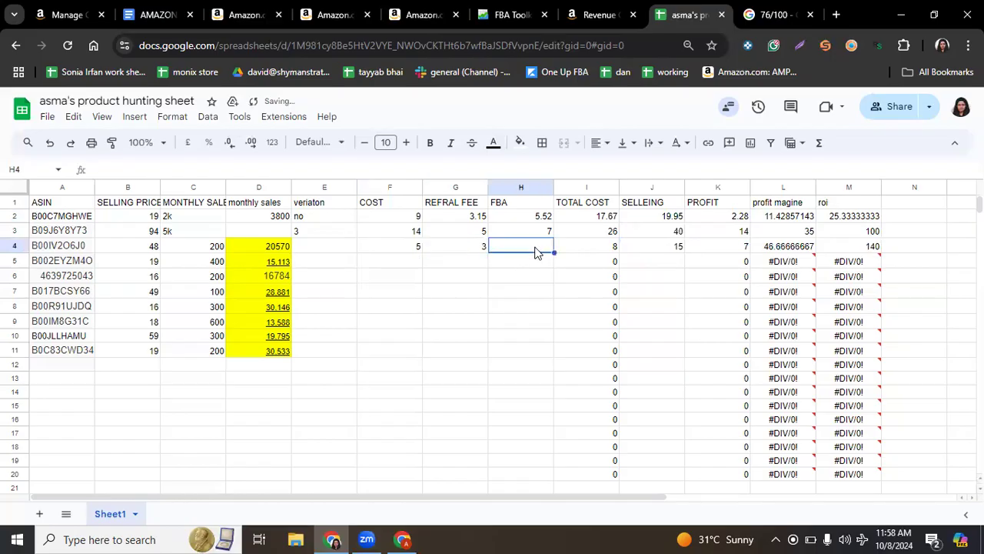
text(4)
click(659, 280)
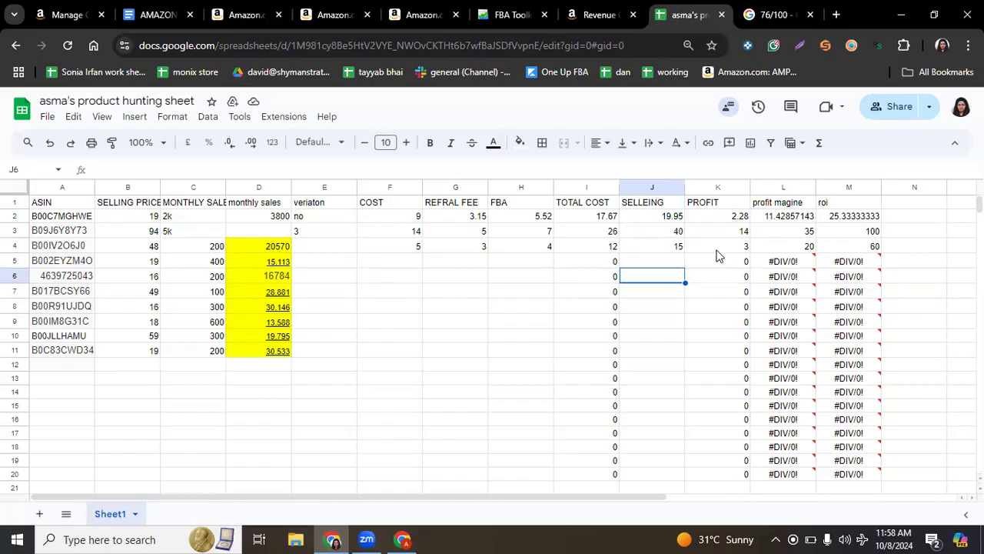
- Copy ASIN B00IV2O6J0 from the sheet and search the Amazon catalog for it in the Revenue Calculator
click(59, 250)
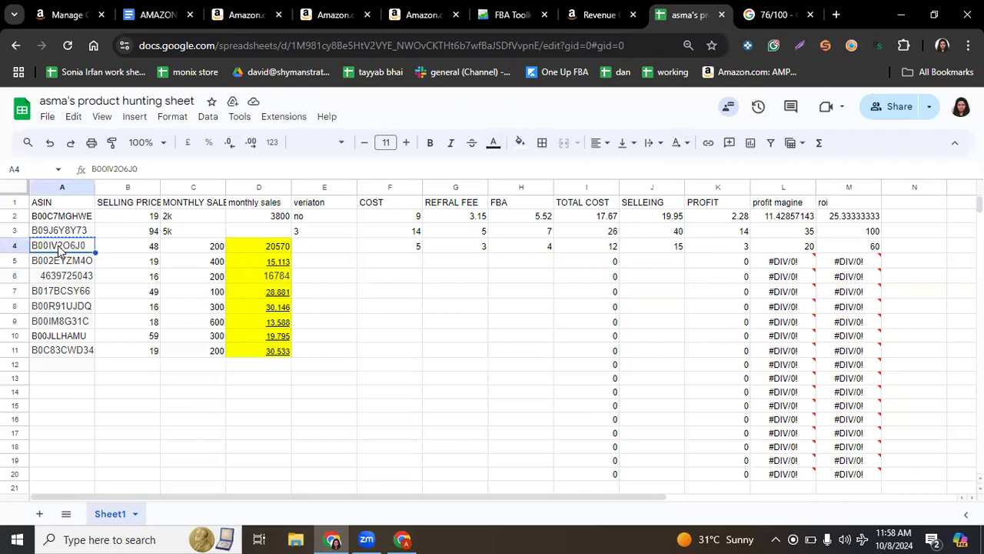
key(alt+Tab)
scroll(442, 190, up, 5)
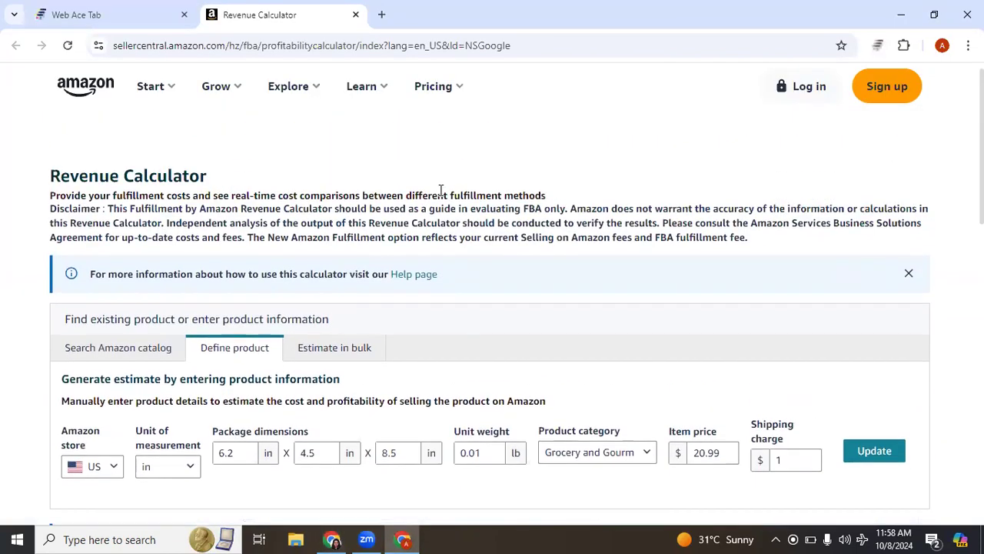
click(116, 353)
scroll(197, 352, down, 1)
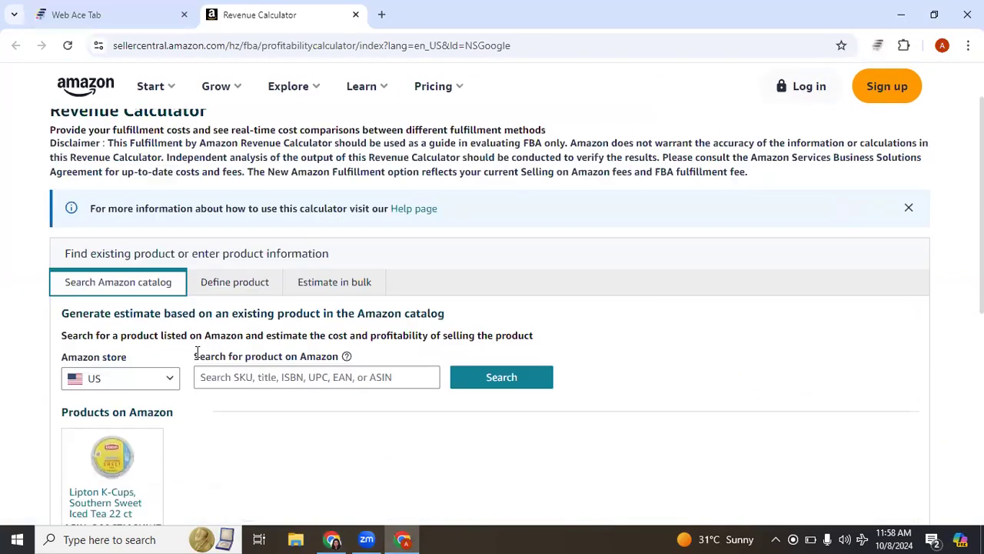
click(240, 377)
text(B00IV2O6J0)
click(507, 381)
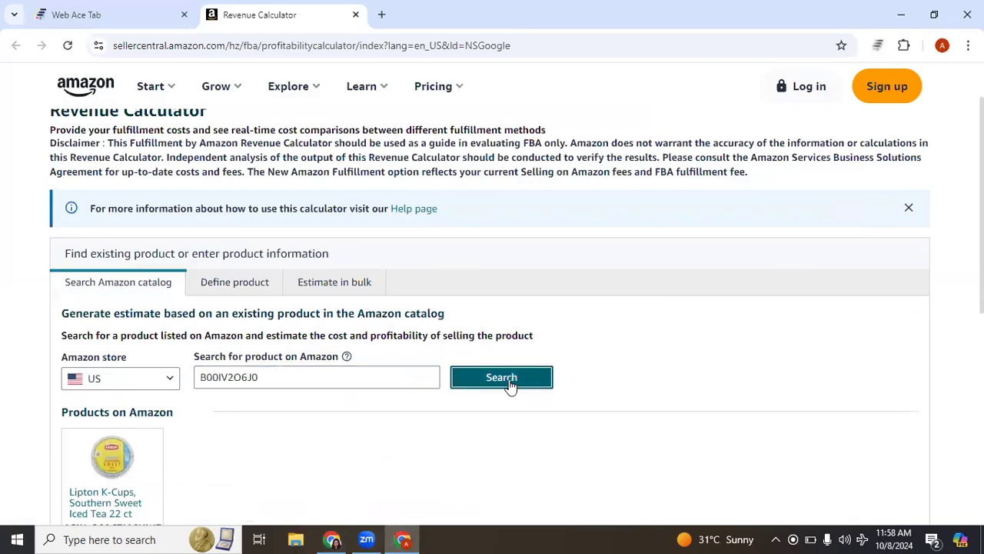
- Retry the catalog search for B00IV2O6J0 and look through the product's details and estimate area
scroll(506, 381, down, 2)
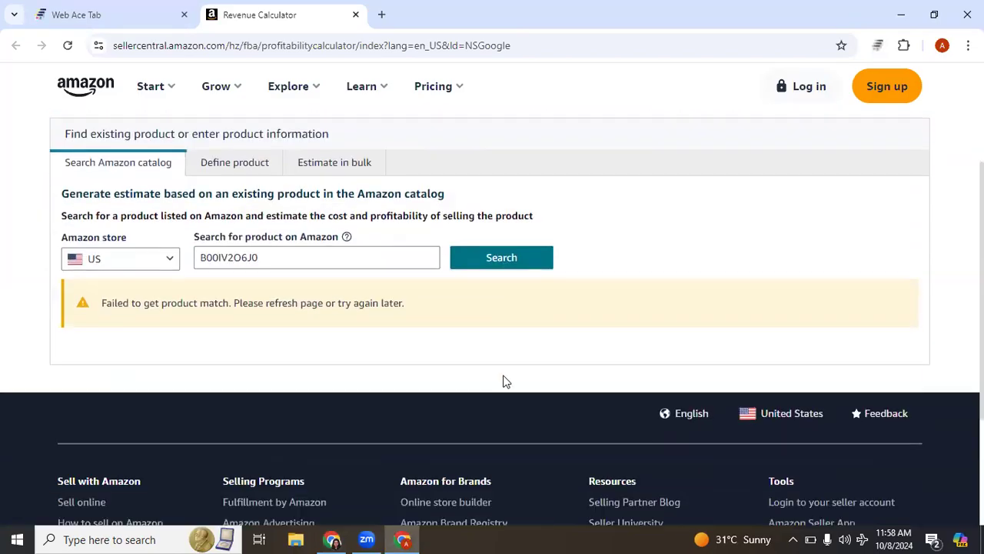
click(513, 229)
click(511, 232)
click(510, 233)
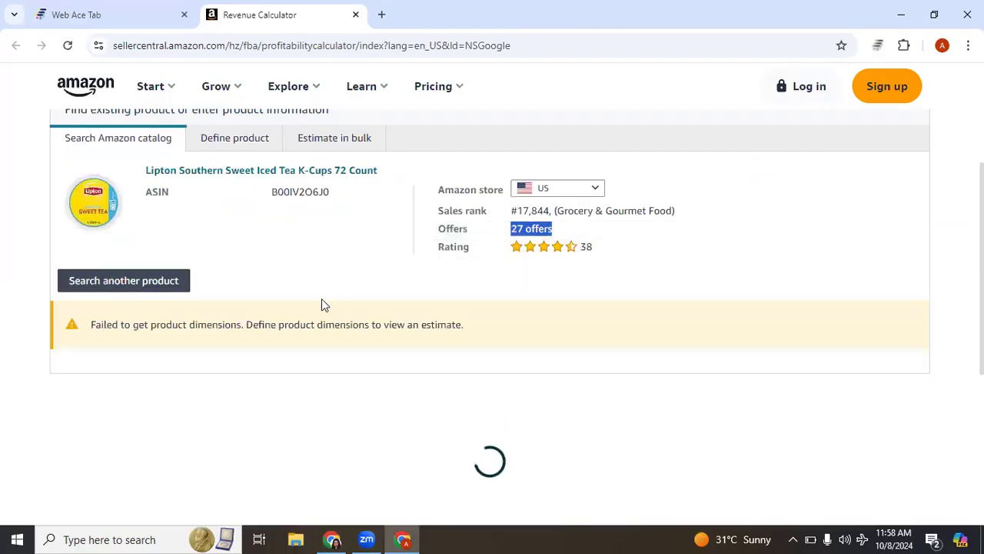
scroll(323, 305, down, 3)
scroll(343, 181, up, 1)
scroll(343, 182, up, 2)
- Check the Seller Central page in the other browser window and return to the Revenue Calculator
mouse_move(332, 539)
click(354, 484)
click(68, 14)
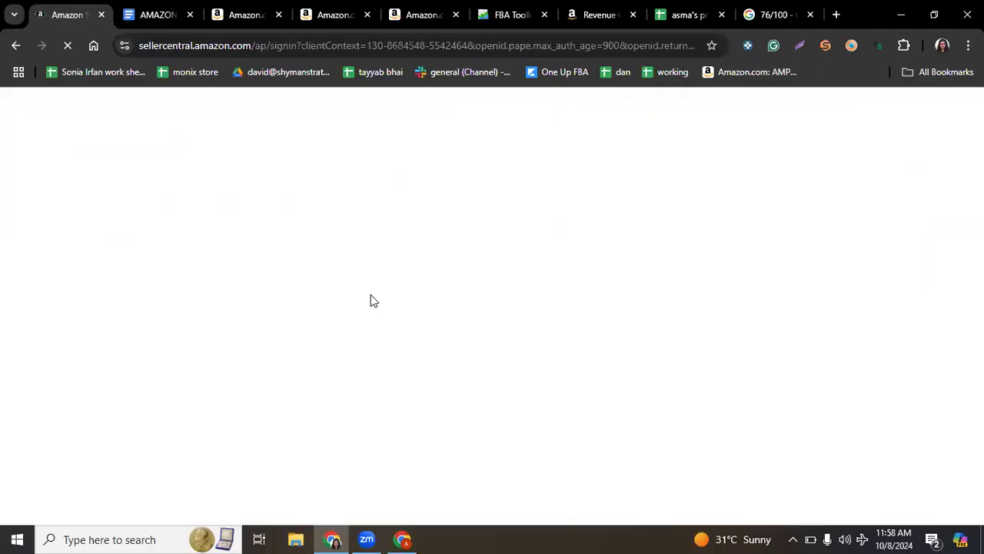
click(403, 538)
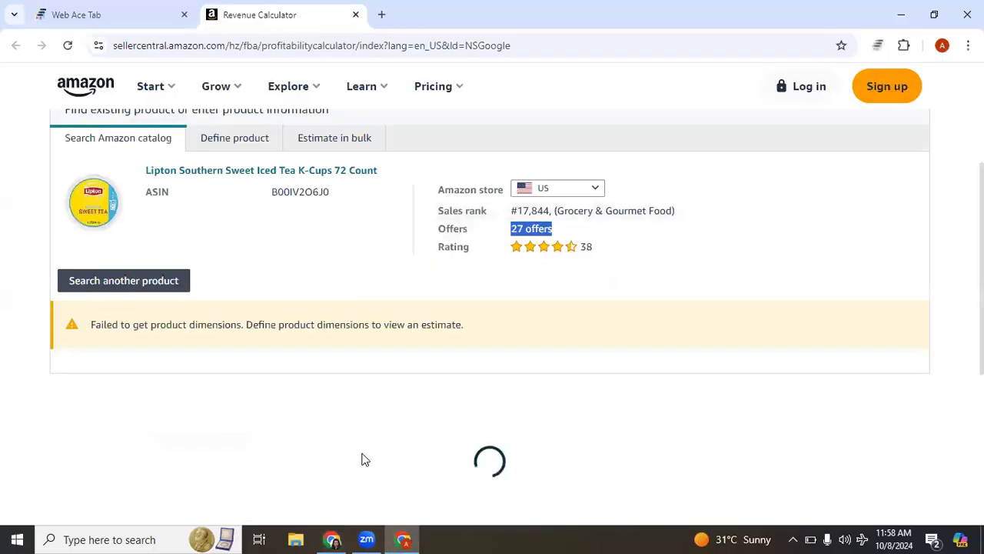
- Switch to the Lipton K-Cups product page on Amazon and search the store for "body bio"
click(327, 537)
click(315, 5)
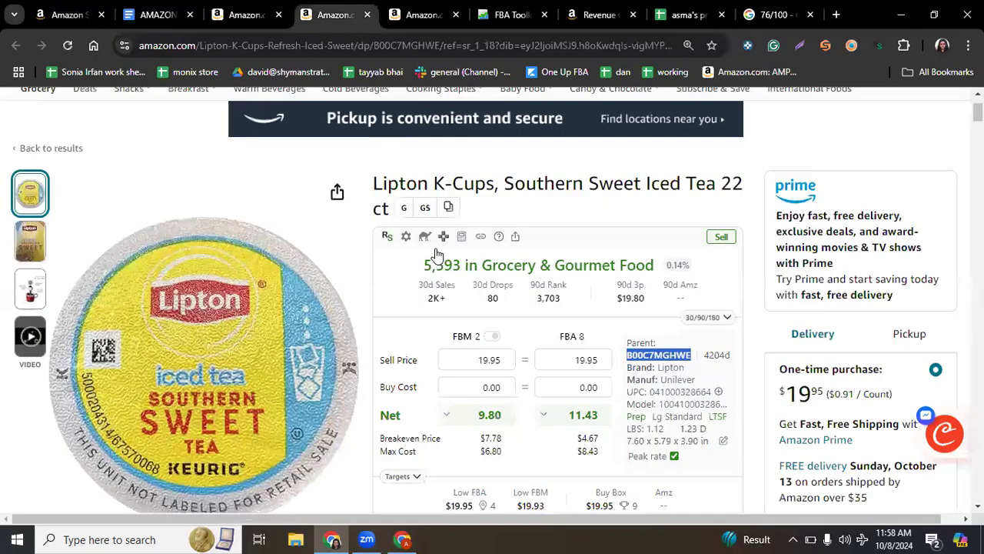
scroll(437, 253, up, 1)
drag(352, 108, 259, 106)
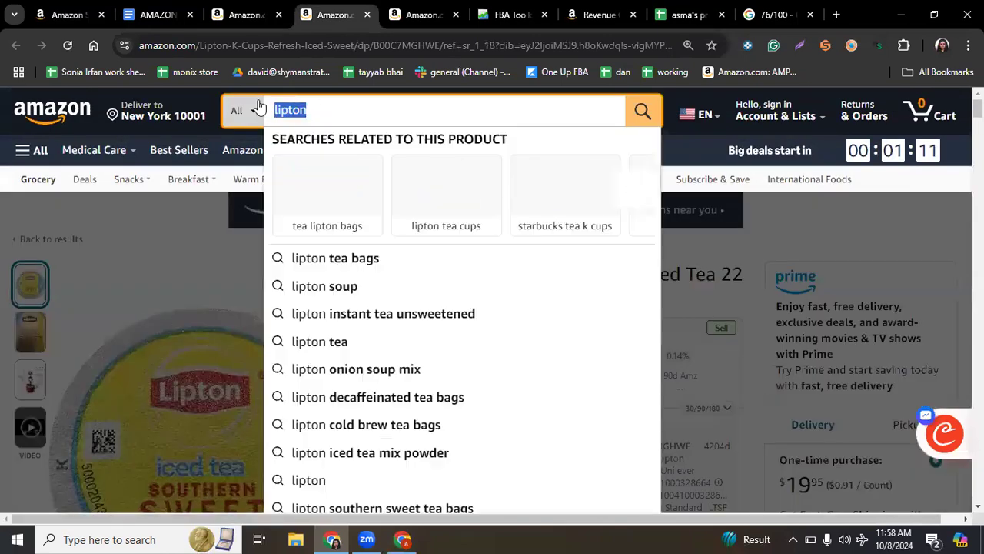
text(body bio)
key(Return)
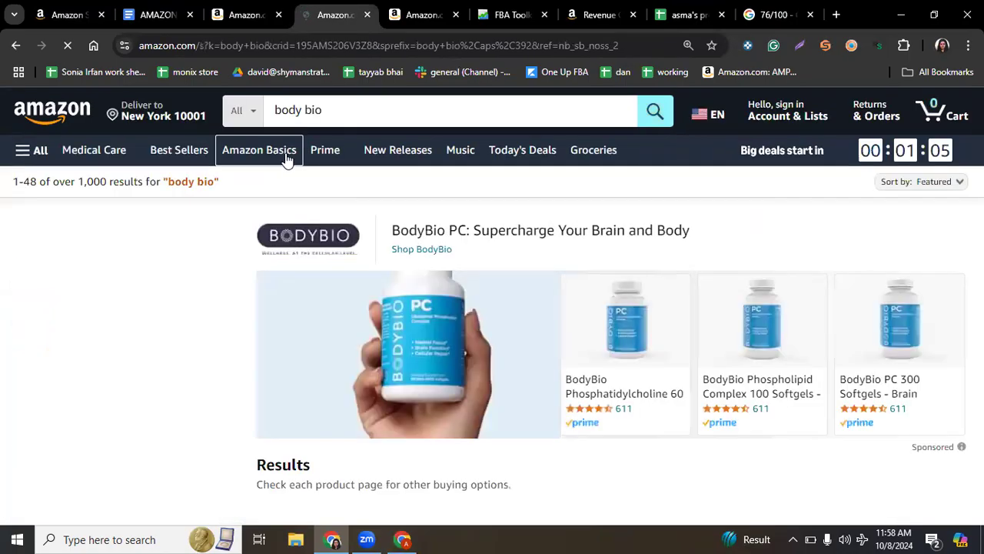
- Find the BodyBio Phosphatidylcholine 60 Softgels in the search results and copy its ASIN B01M7O4P6D
scroll(587, 328, down, 7)
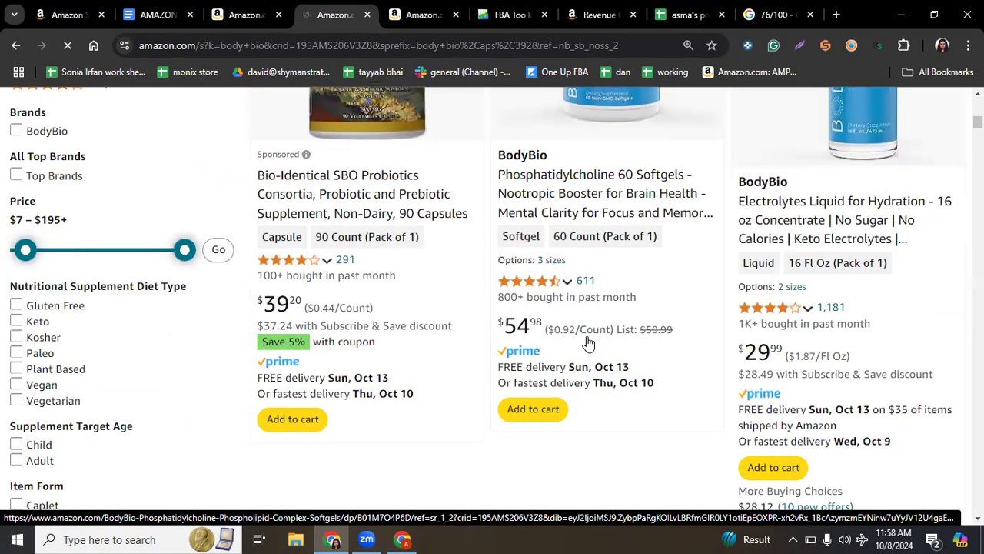
scroll(588, 344, down, 1)
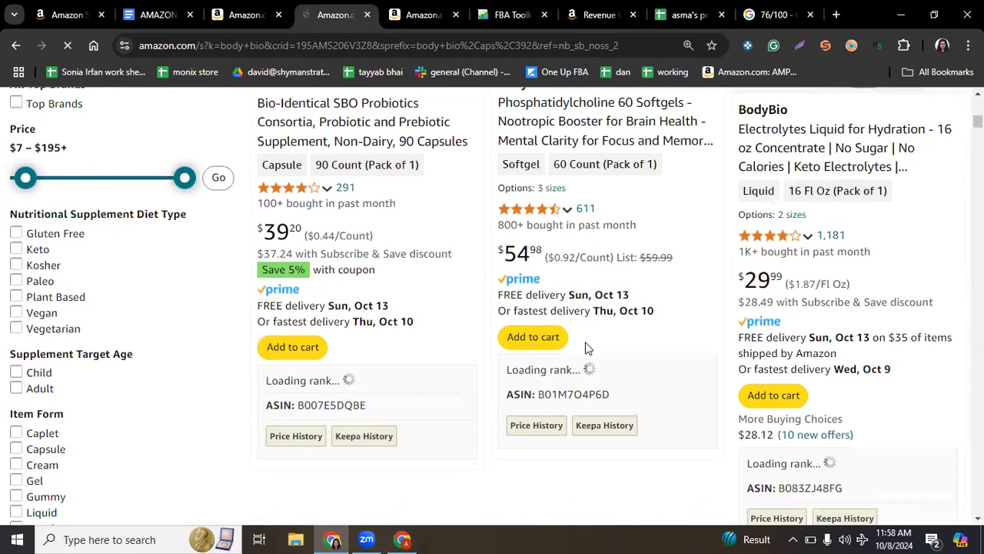
double_click(583, 396)
key(ctrl+c)
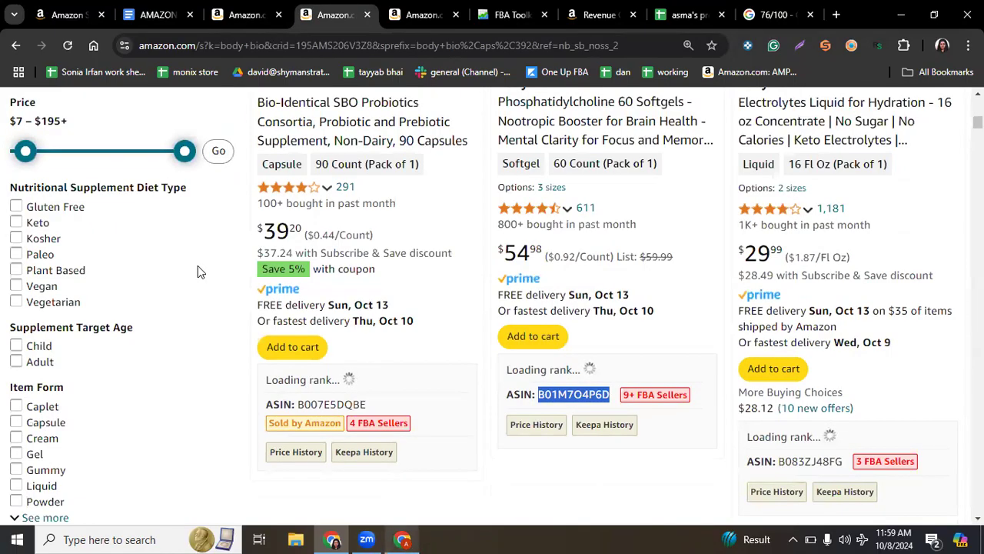
- Switch to the Revenue Calculator, start another product search for ASIN B01M7O4P6D and check its estimate area
key(alt+Tab)
scroll(246, 335, up, 4)
scroll(236, 365, down, 3)
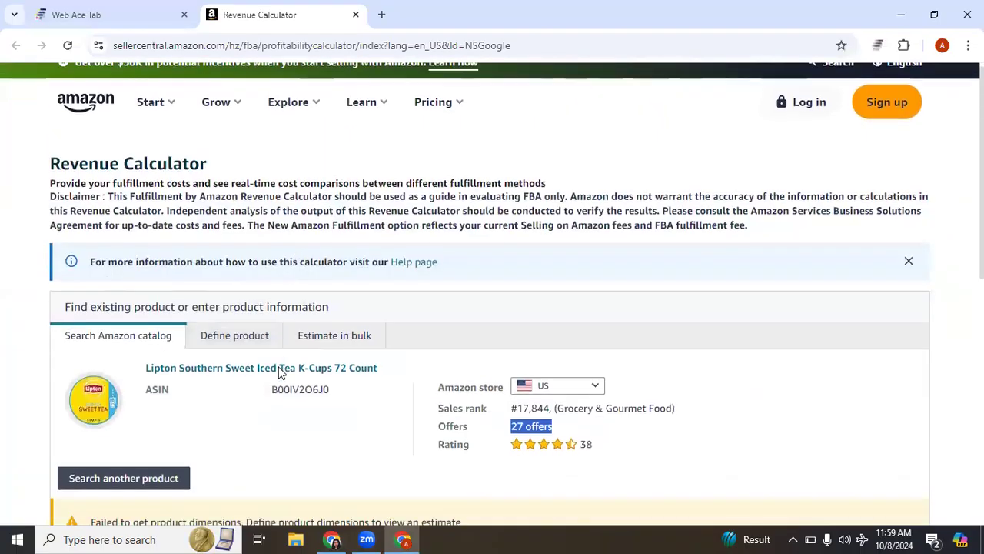
click(136, 283)
click(239, 233)
key(ctrl+v)
click(499, 234)
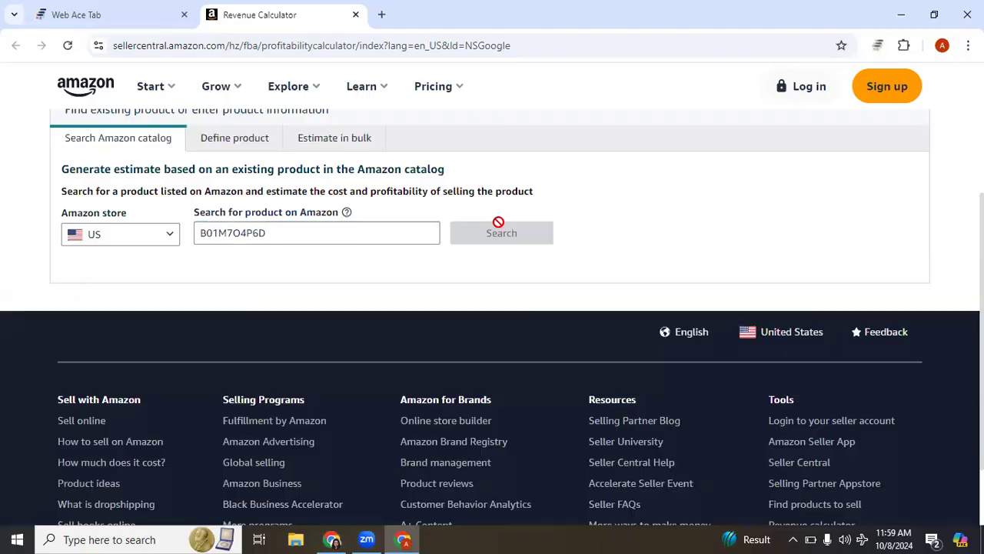
click(501, 231)
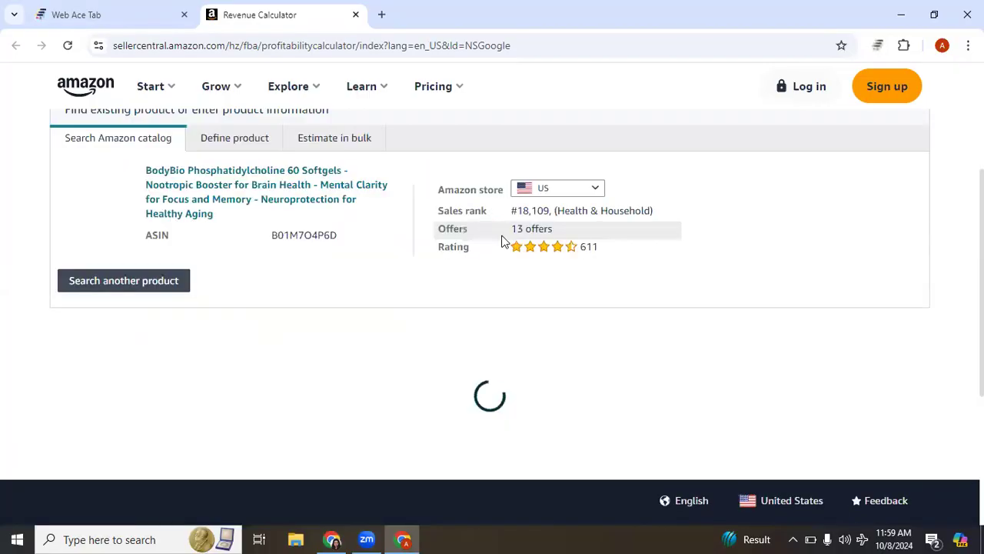
scroll(381, 263, down, 1)
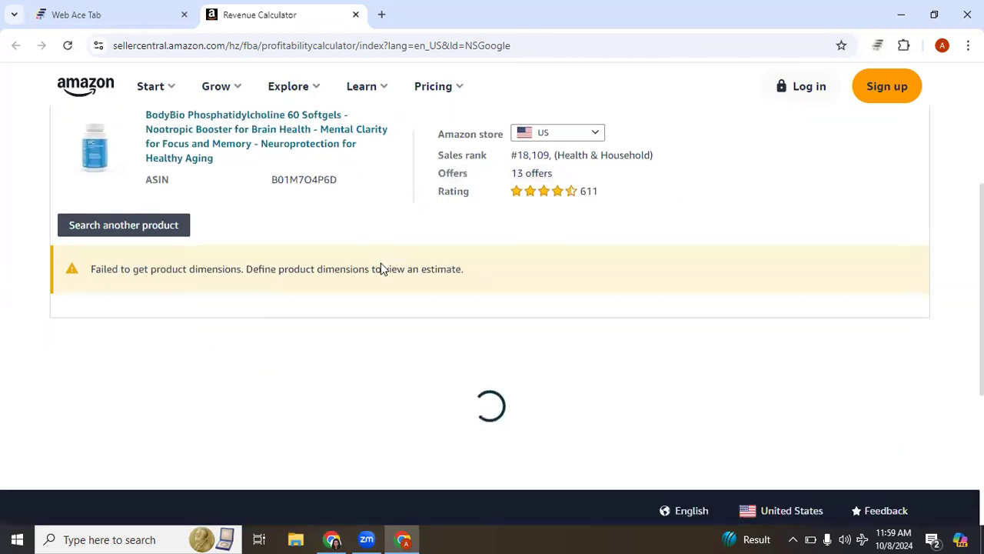
scroll(371, 278, down, 1)
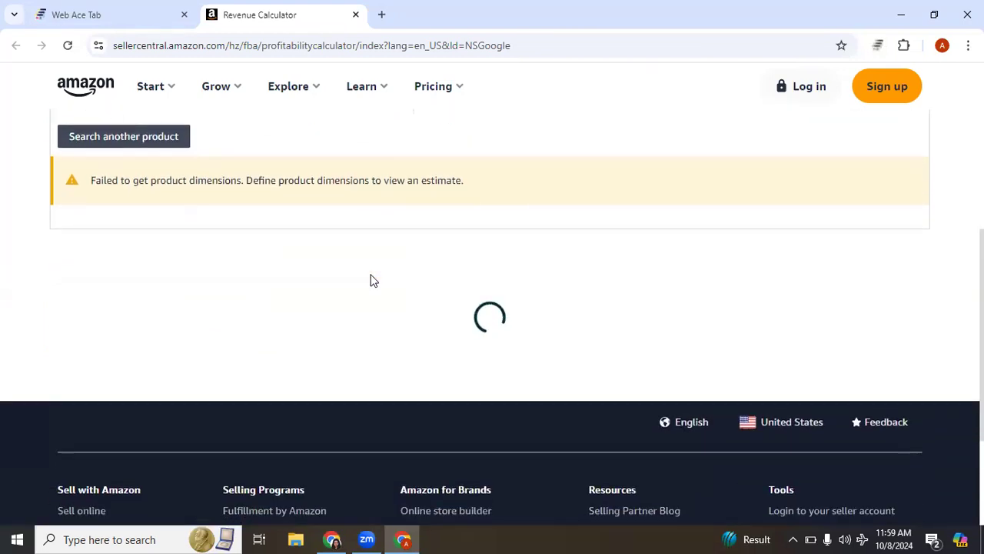
- In the Revenue Calculator of the other browser window, search the Amazon catalog for ASIN B01M7O4P6D and check its estimate area
click(333, 538)
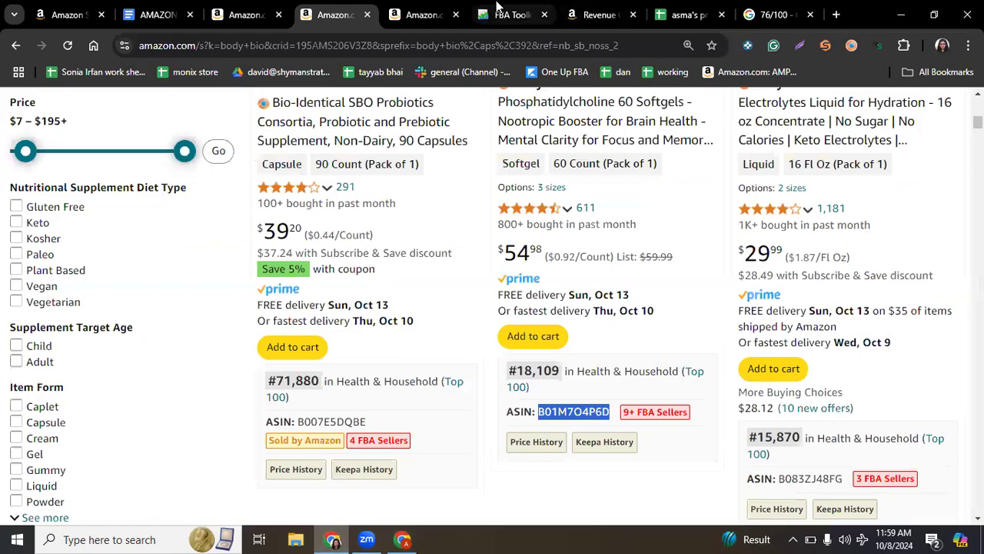
click(598, 15)
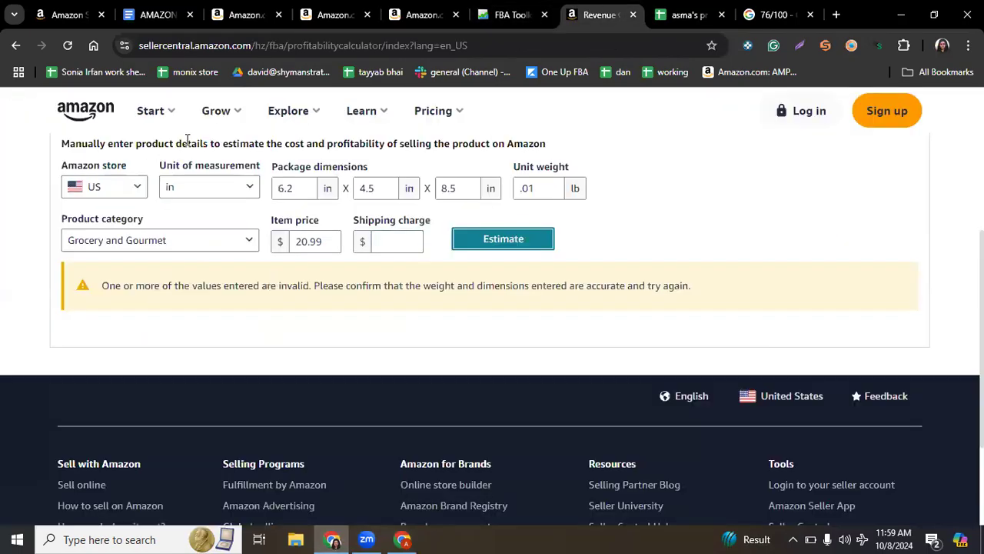
scroll(186, 140, up, 1)
click(142, 170)
click(255, 264)
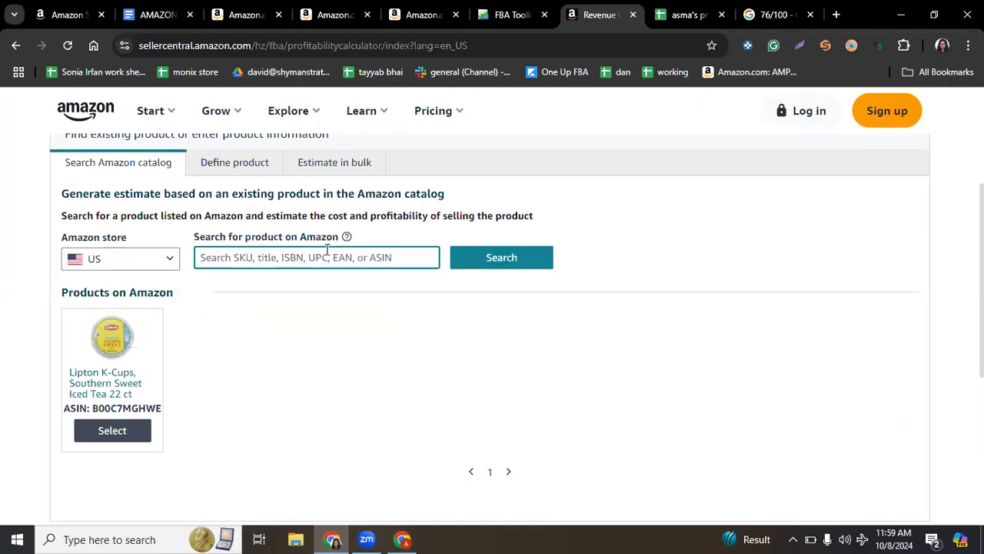
key(ctrl+v)
click(526, 252)
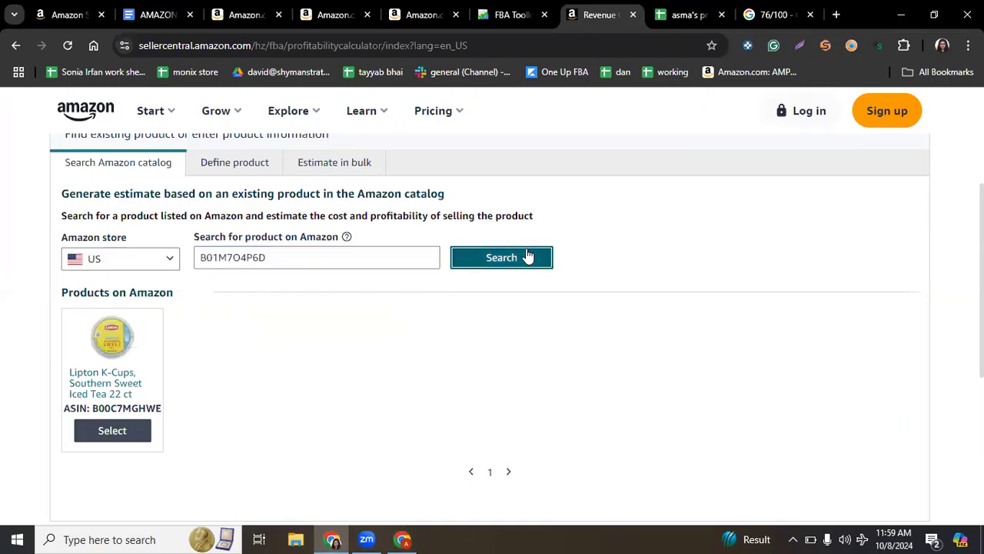
click(523, 255)
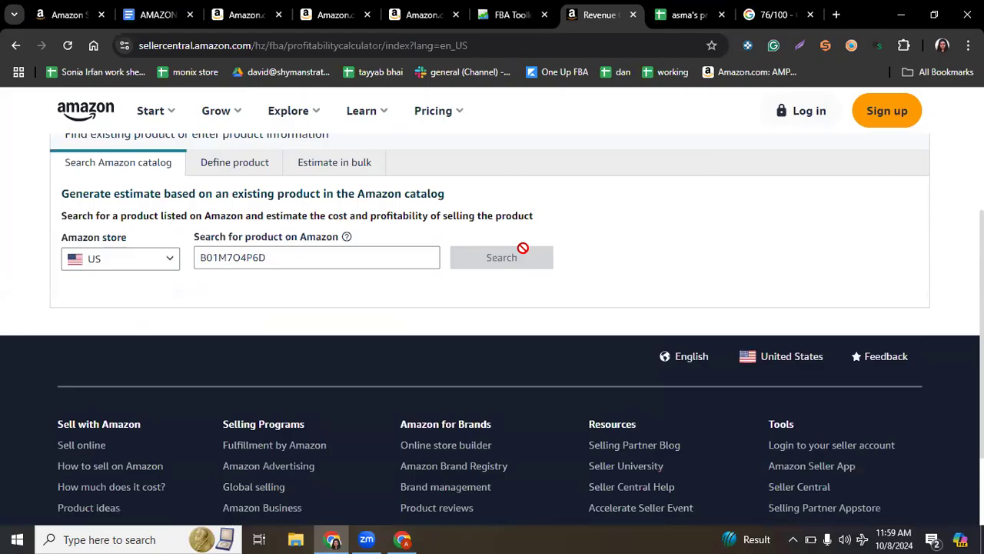
click(522, 254)
scroll(516, 250, down, 1)
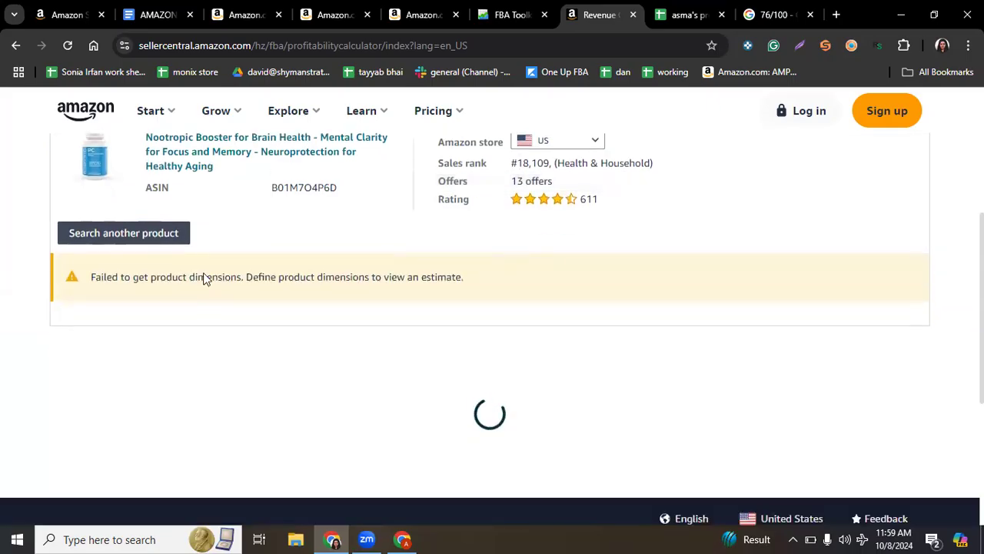
- Start a fresh catalog search for B01M7O4P6D, retry it once, and return to the product hunting sheet
click(163, 234)
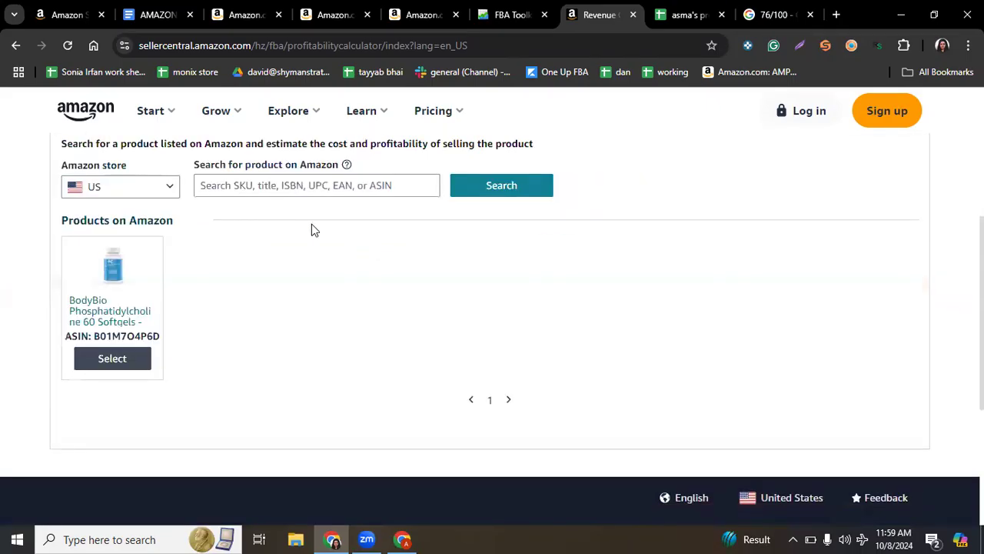
click(279, 186)
text(B01M7O4P6D)
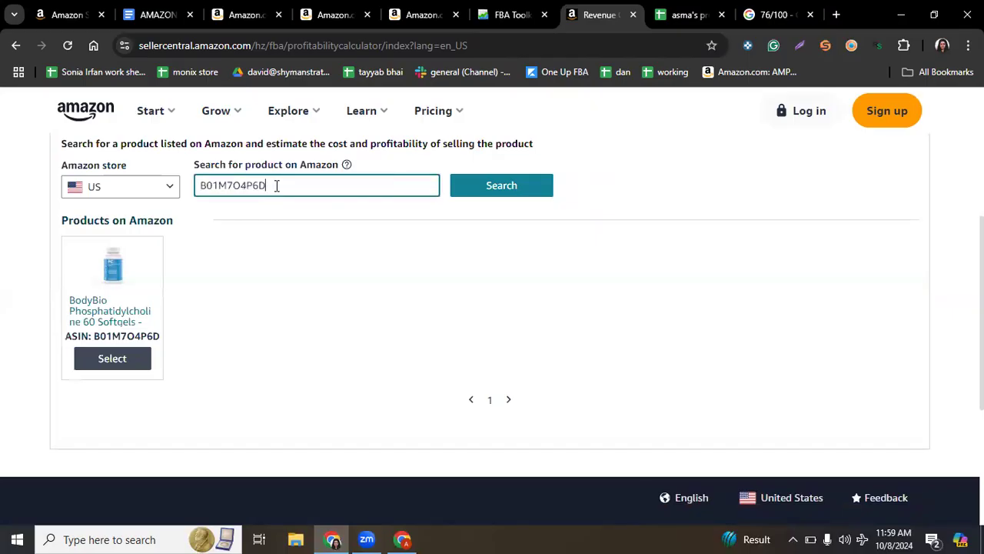
click(511, 192)
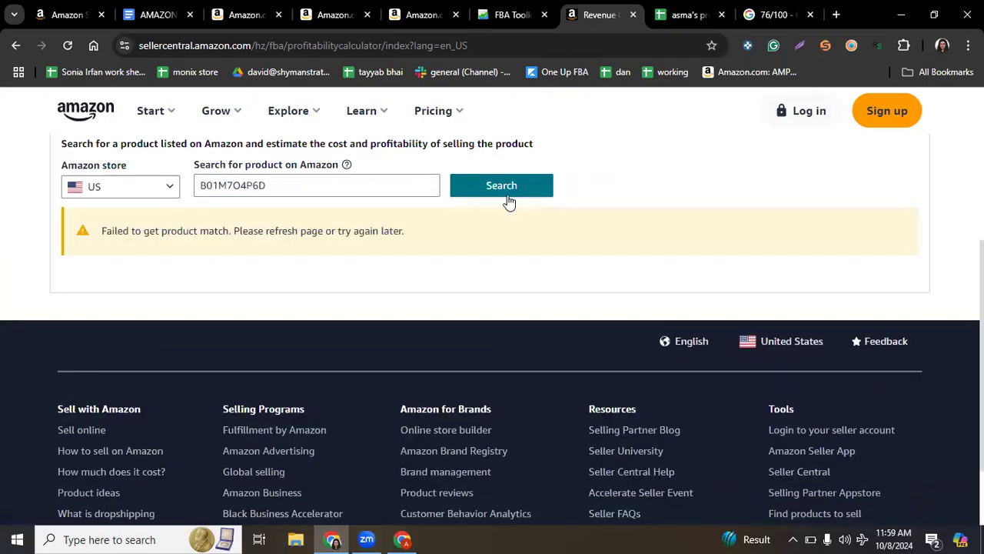
click(506, 192)
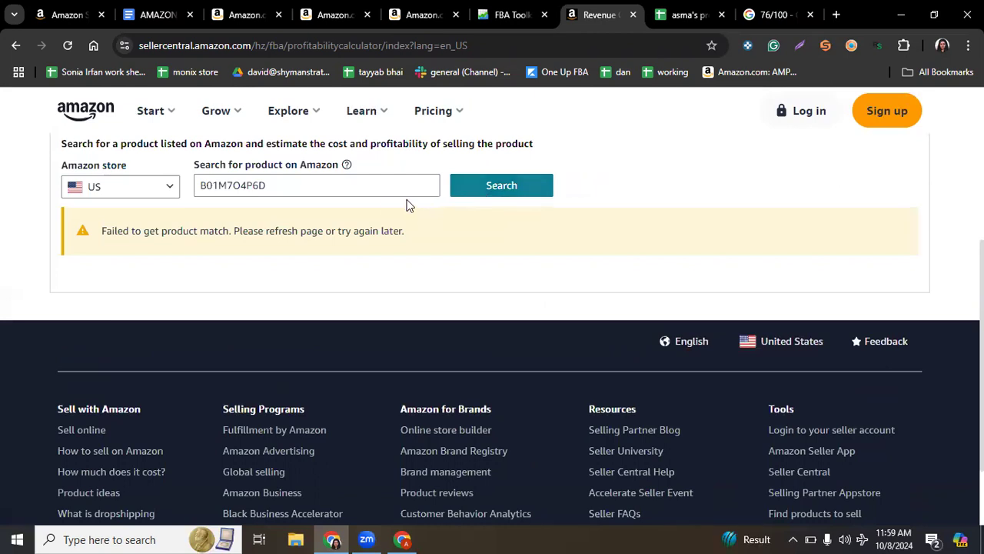
scroll(306, 276, down, 1)
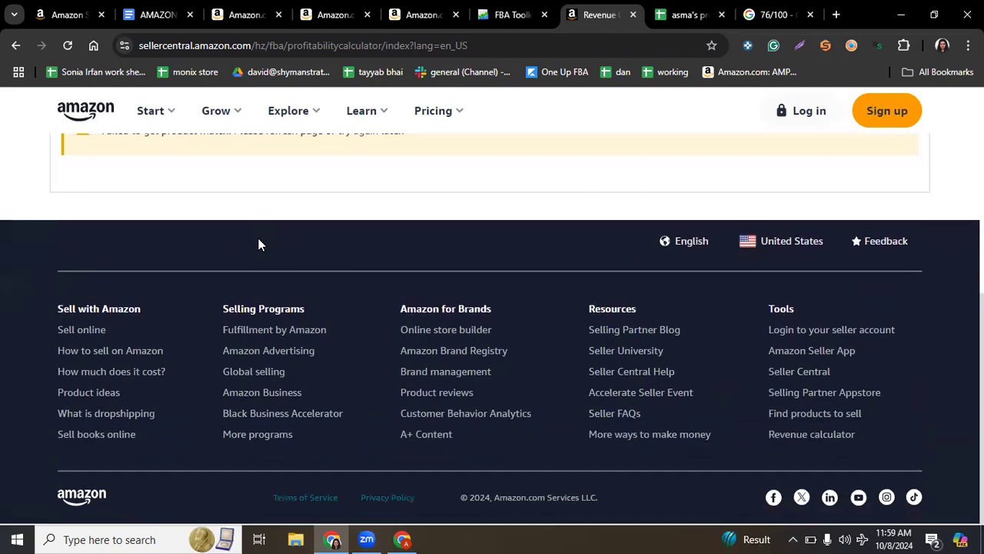
scroll(258, 245, up, 1)
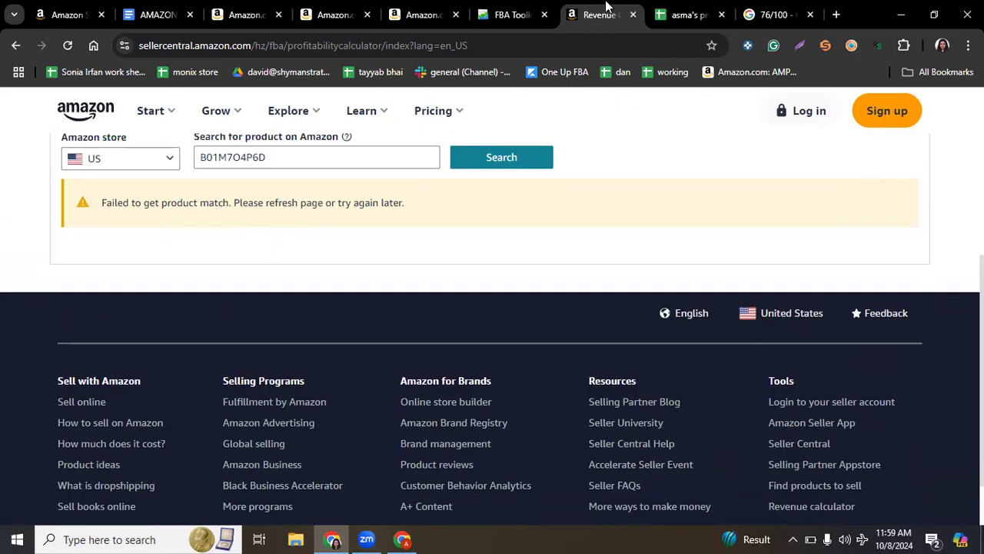
click(682, 9)
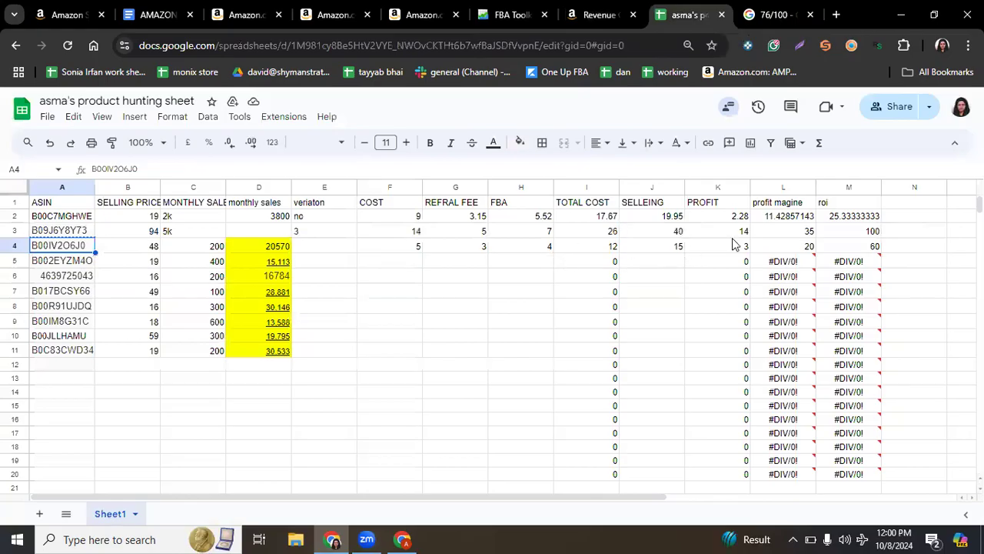